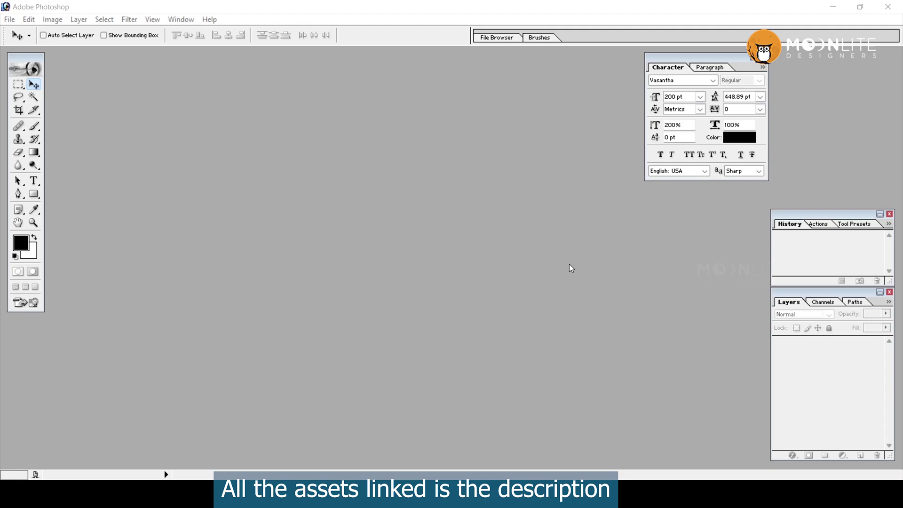
# Add the two-line Telugu title వాల్తేరు విరయ్య as centred text in the Vasantha font at 200 pt.
pyautogui.press('t')
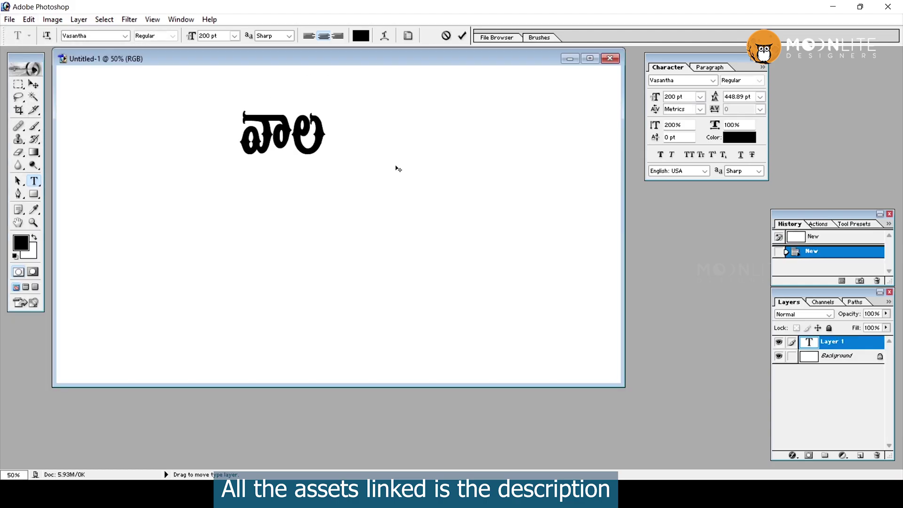
pyautogui.write('ై')
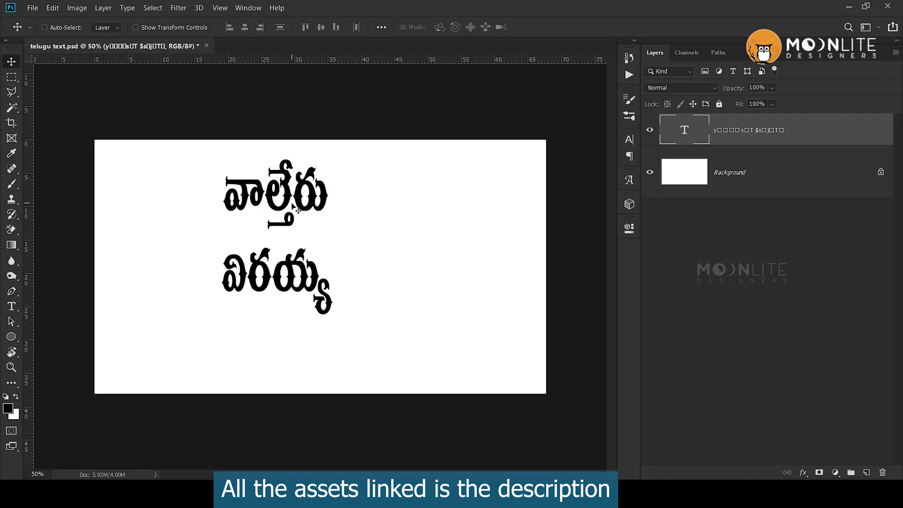
pyautogui.press('t')
pyautogui.click(271, 191)
pyautogui.hotkey('ctrl', 'a')
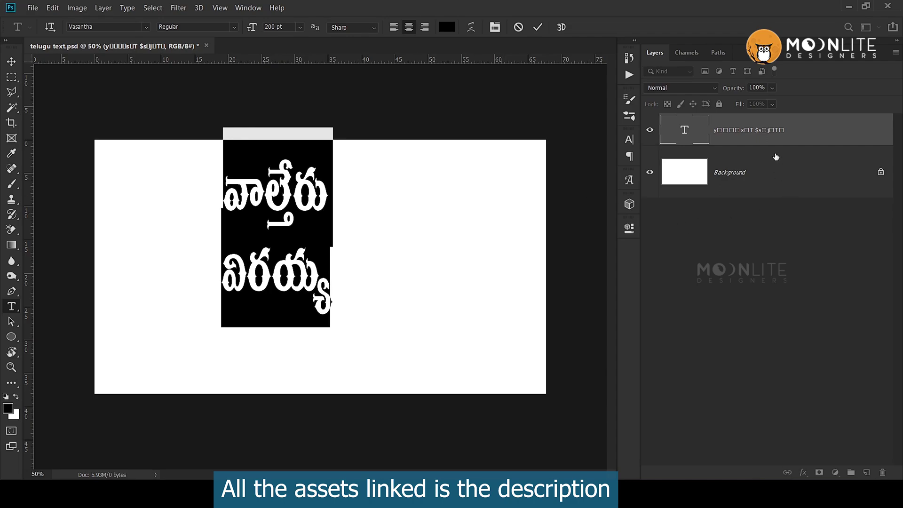
# Duplicate the title's text layer and split the wording so each of the two words has its own layer.
pyautogui.click(780, 142)
pyautogui.hotkey('ctrl', 'j')
pyautogui.click(441, 185)
pyautogui.hotkey('shift', 'Up')
pyautogui.hotkey('shift', 'Down')
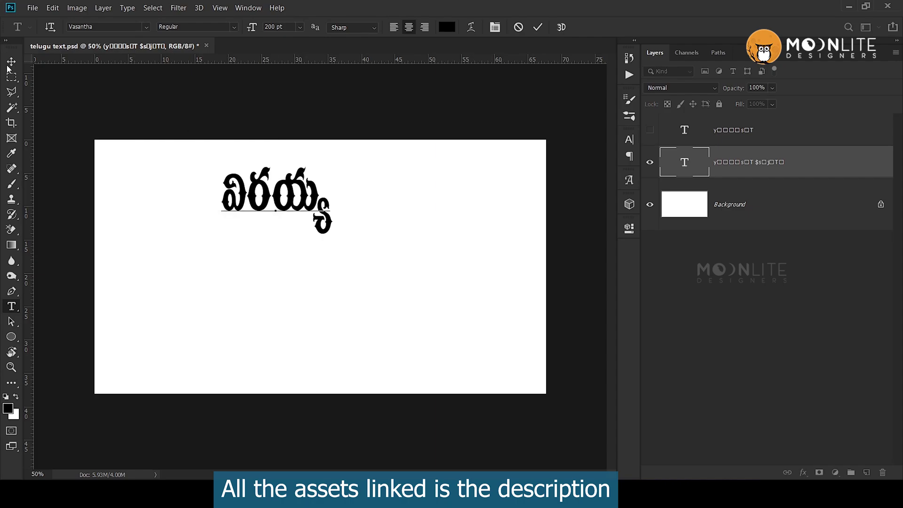
pyautogui.press('v')
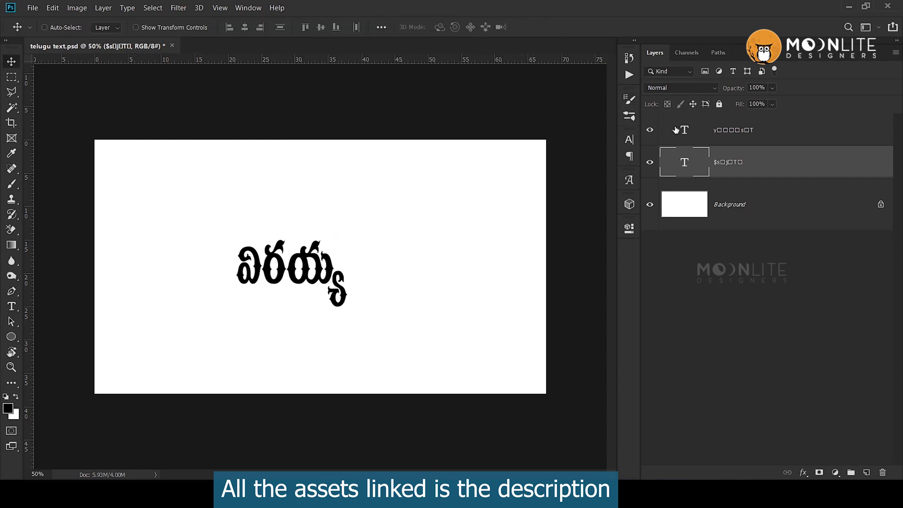
pyautogui.click(666, 130)
pyautogui.click(748, 164)
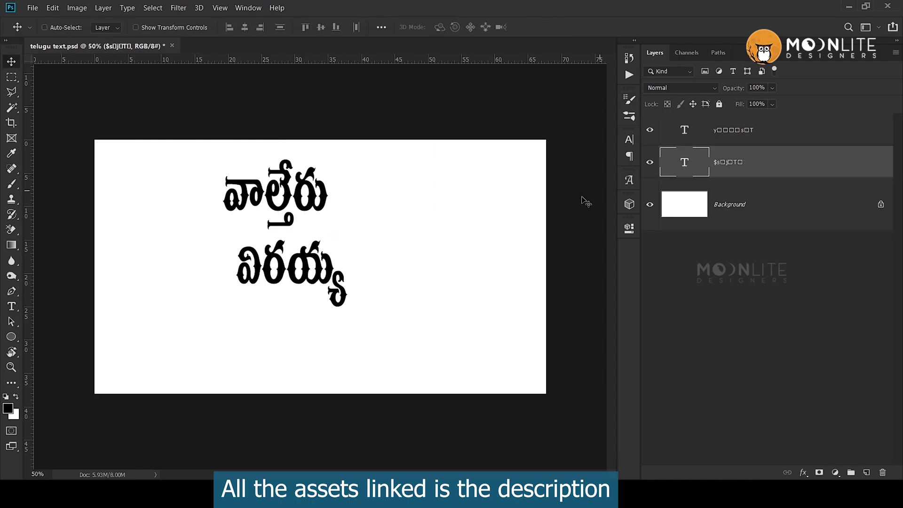
# Duplicate both text layers and keep one pair as a hidden backup group directly above the Background.
pyautogui.click(736, 129)
pyautogui.keyDown('ctrl'); pyautogui.click(737, 165); pyautogui.keyUp('ctrl')
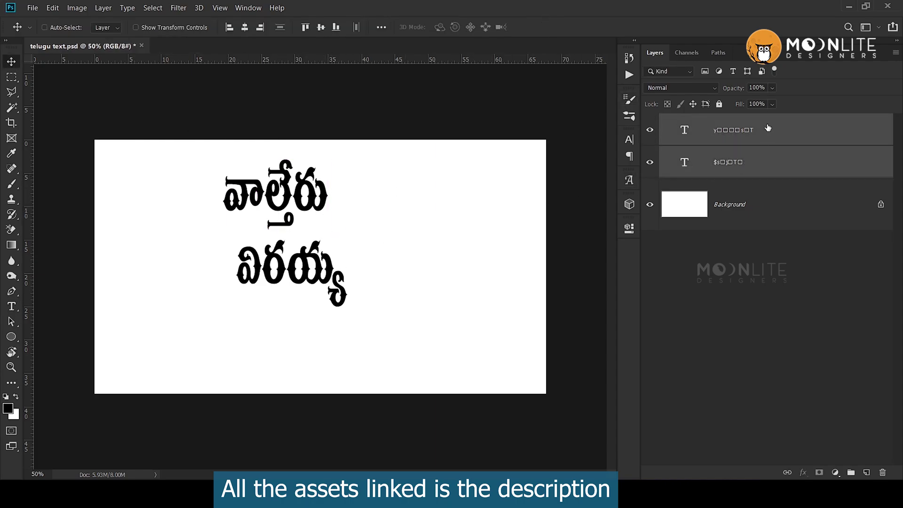
pyautogui.hotkey('ctrl', 'j')
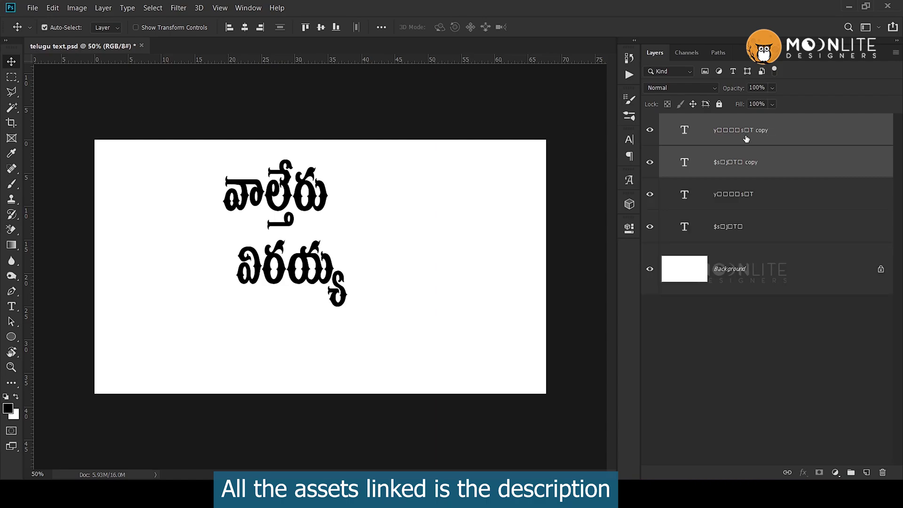
pyautogui.hotkey('ctrl', 'g')
pyautogui.moveTo(739, 128); pyautogui.dragTo(739, 202)
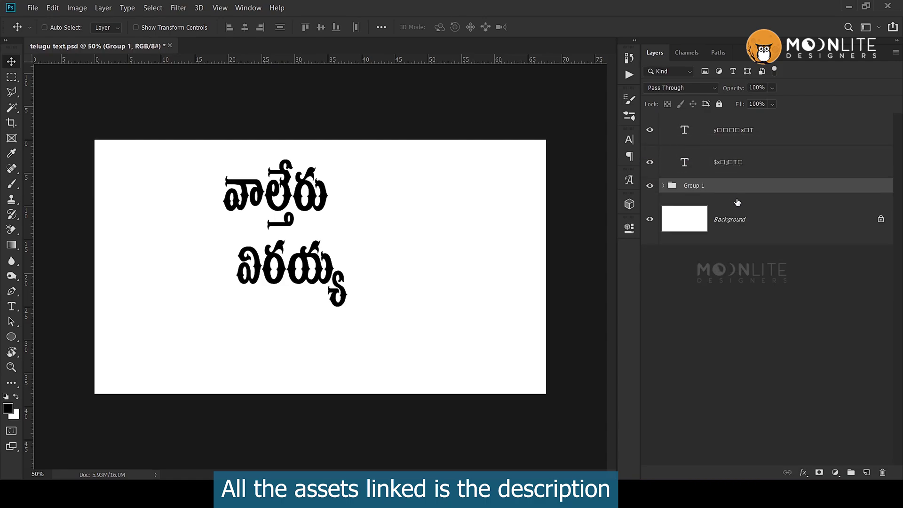
pyautogui.click(650, 185)
# Enlarge the lower word విరయ్య to about 214.7% width and 181.6% height and position it beneath the upper word.
pyautogui.click(758, 164)
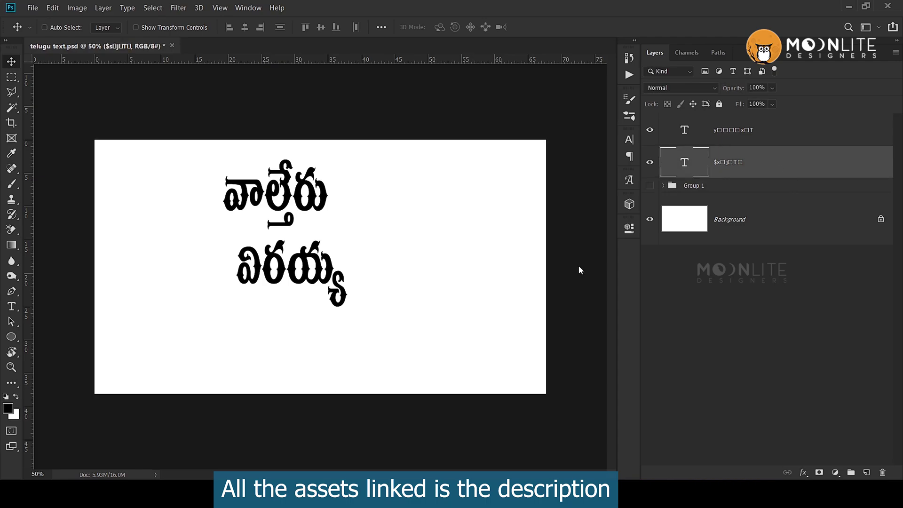
pyautogui.scroll(1, 323, 281)
pyautogui.moveTo(322, 282); pyautogui.dragTo(352, 261)
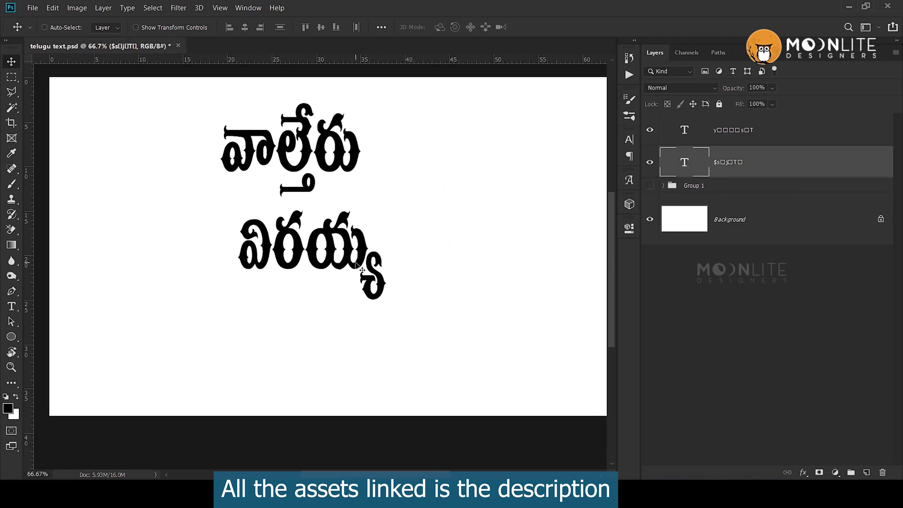
pyautogui.hotkey('ctrl', 't')
pyautogui.moveTo(385, 314); pyautogui.dragTo(506, 445)
pyautogui.moveTo(429, 330); pyautogui.dragTo(381, 269)
pyautogui.moveTo(459, 240); pyautogui.dragTo(502, 240)
pyautogui.moveTo(412, 261); pyautogui.dragTo(407, 270)
pyautogui.press('Return')
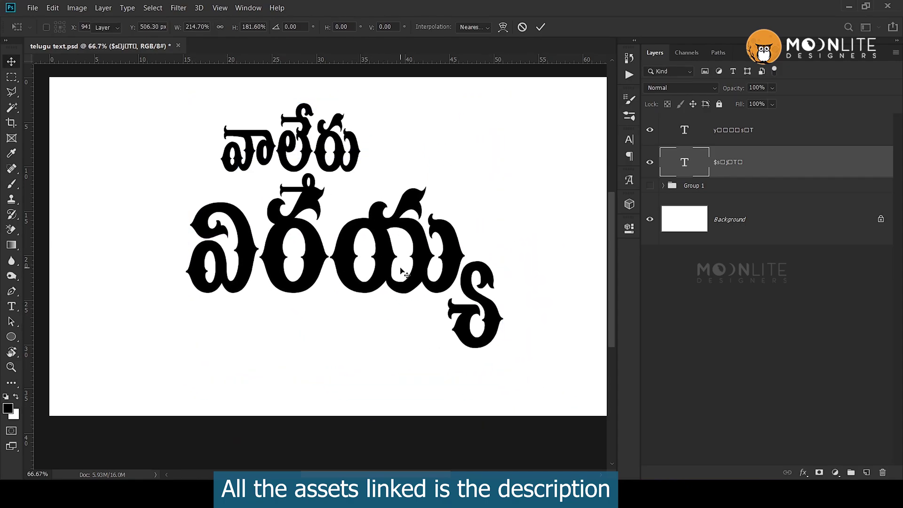
# Move the upper word వాల్తేరు over the middle of the lower word and scale it to about 102.7% width and 80.6% height.
pyautogui.keyDown('ctrl'); pyautogui.click(337, 160); pyautogui.keyUp('ctrl')
pyautogui.moveTo(337, 160); pyautogui.dragTo(391, 176)
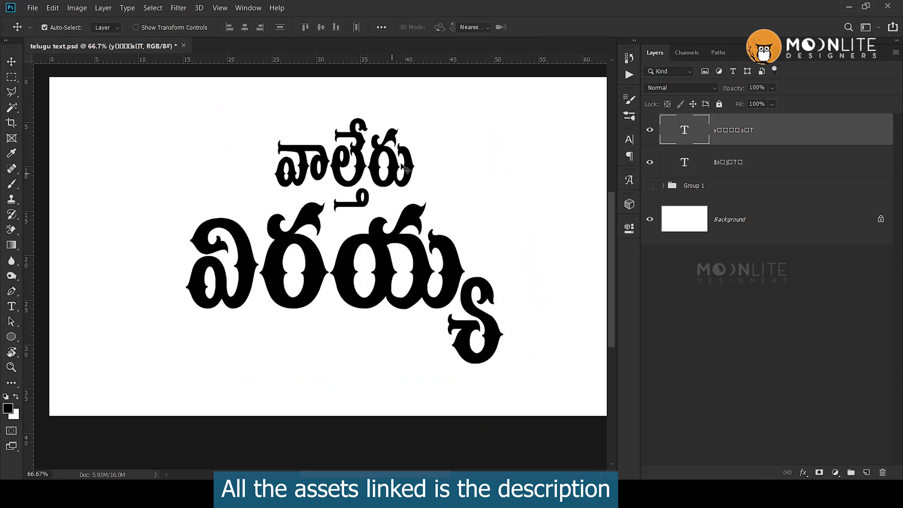
pyautogui.hotkey('ctrl', 't')
pyautogui.moveTo(414, 76); pyautogui.dragTo(444, 100)
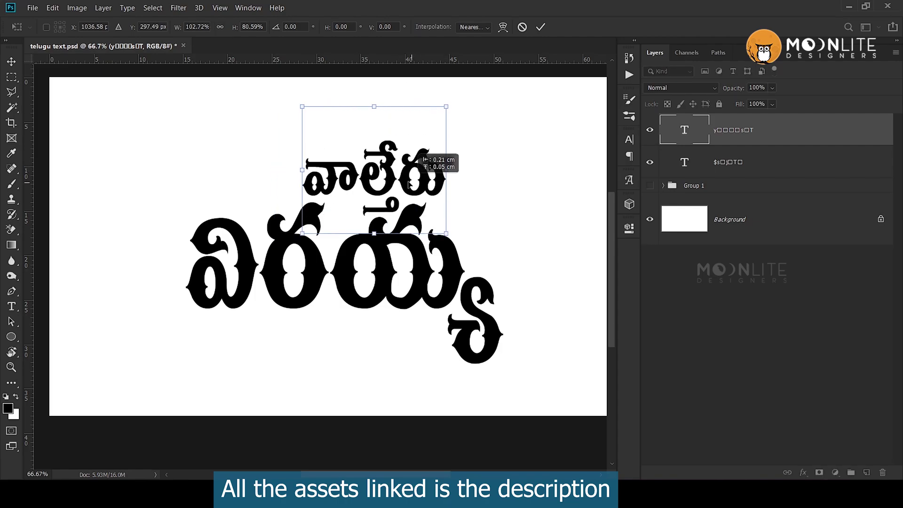
pyautogui.press('Return')
# Convert both text layers to shapes.
pyautogui.keyDown('shift'); pyautogui.click(724, 162); pyautogui.keyUp('shift')
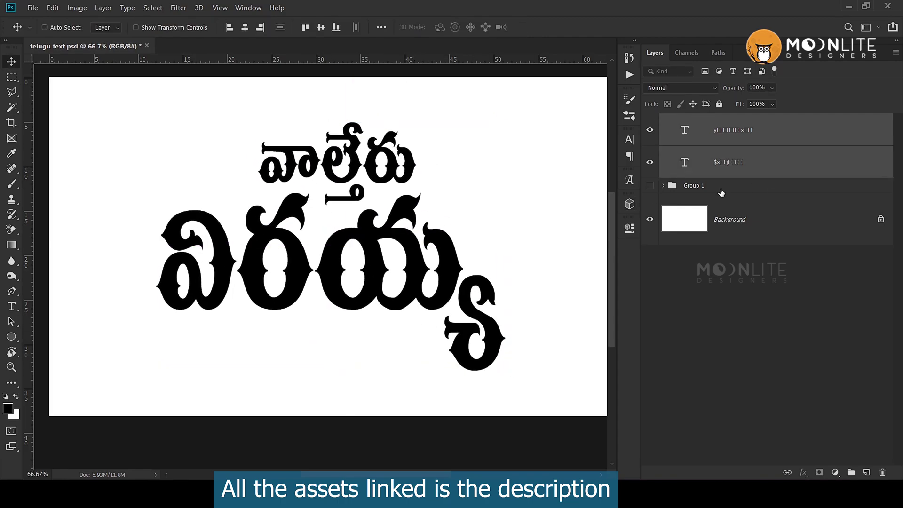
pyautogui.click(783, 139)
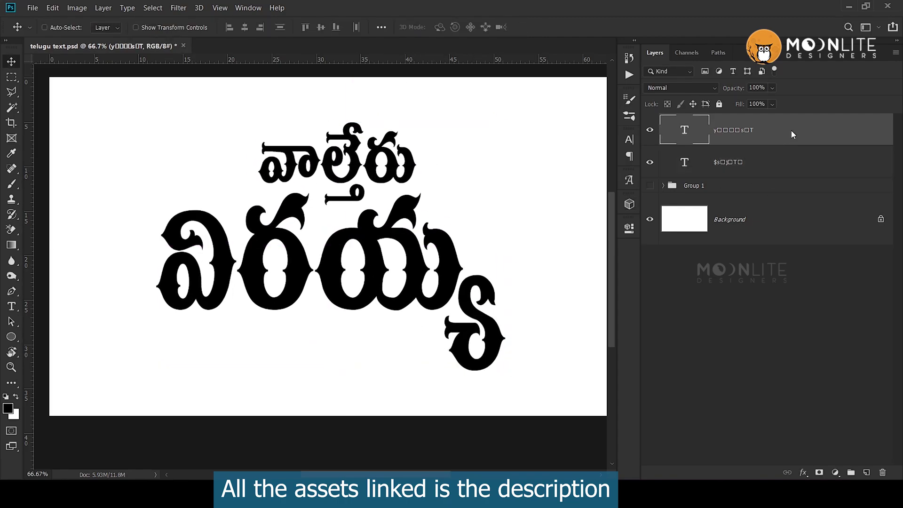
pyautogui.rightClick(792, 129)
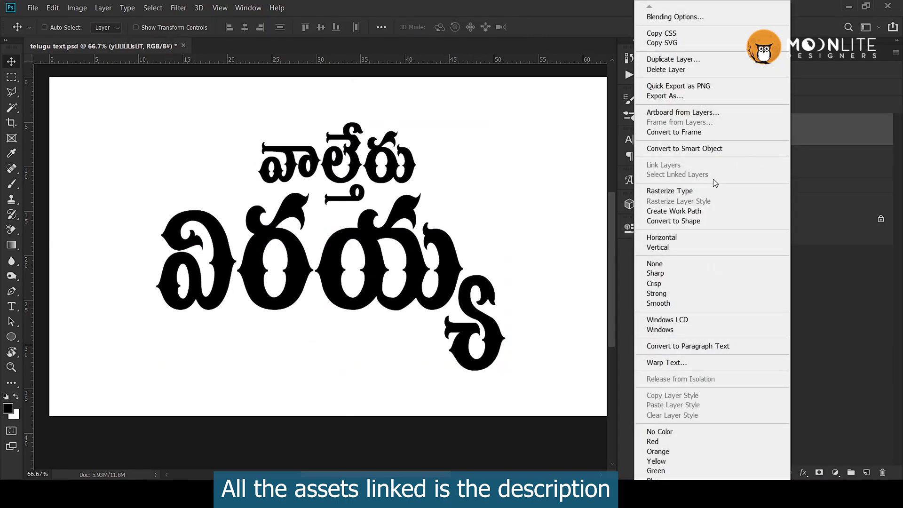
pyautogui.click(698, 221)
pyautogui.rightClick(754, 183)
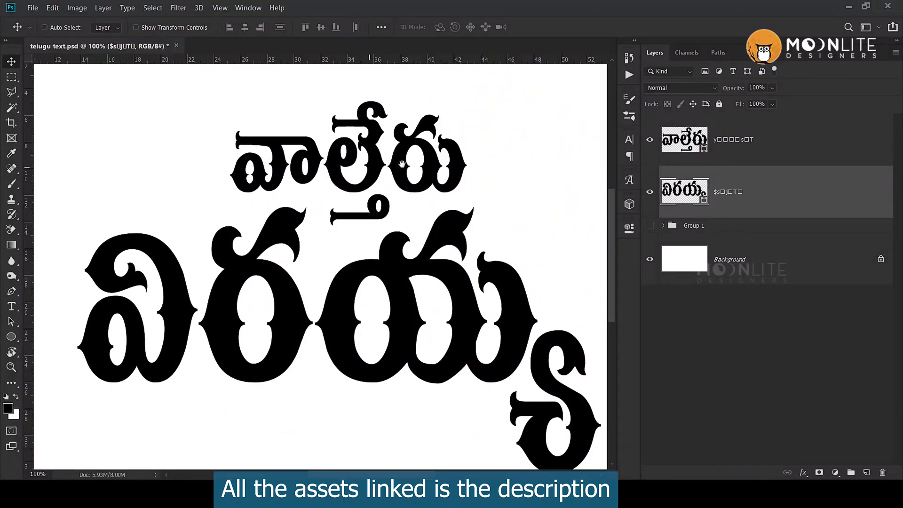
# With the Pen tool, delete the flared serif's anchor points on the upper word's first horizontal bar and square off the bar's end.
pyautogui.click(742, 142)
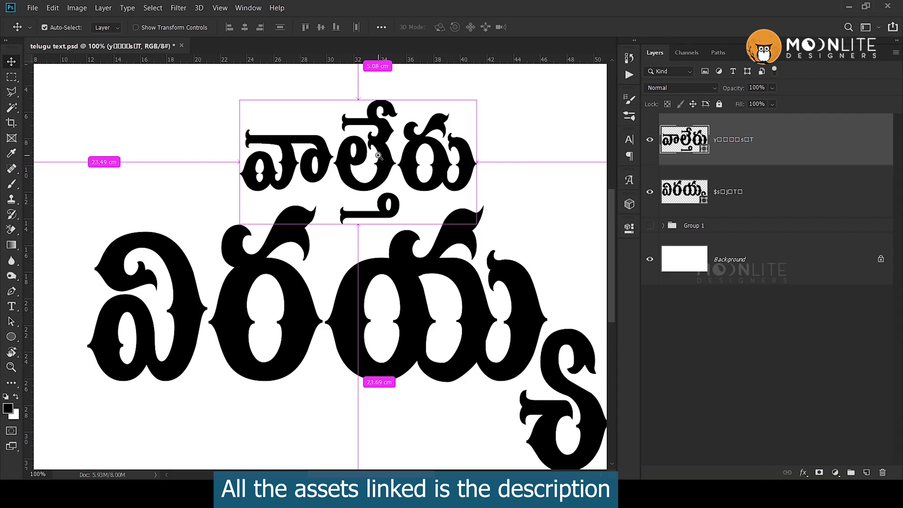
pyautogui.keyDown('ctrl'); pyautogui.click(379, 155); pyautogui.keyUp('ctrl')
pyautogui.moveTo(366, 160); pyautogui.dragTo(370, 192)
pyautogui.keyDown('alt'); pyautogui.click(326, 189); pyautogui.keyUp('alt')
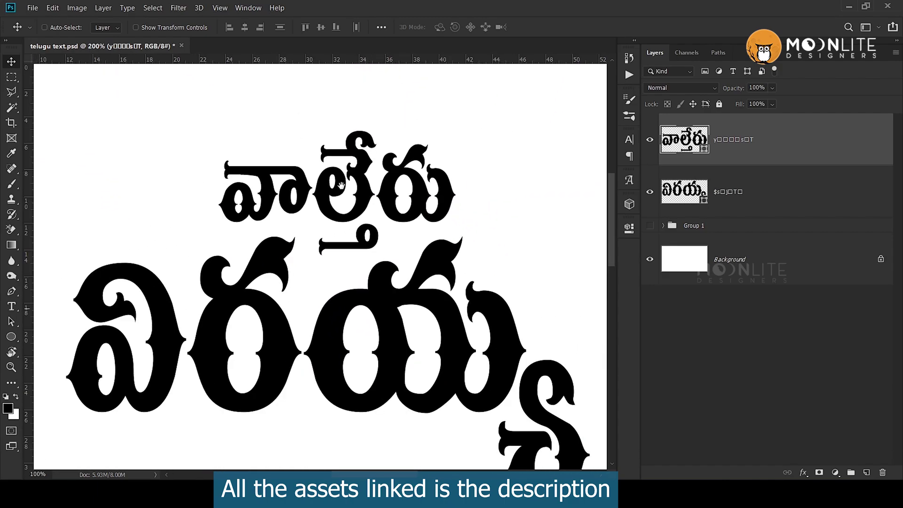
pyautogui.press('p')
pyautogui.keyDown('ctrl'); pyautogui.click(239, 184); pyautogui.keyUp('ctrl')
pyautogui.keyDown('ctrl'); pyautogui.click(239, 184); pyautogui.keyUp('ctrl')
pyautogui.keyDown('ctrl'); pyautogui.click(220, 162); pyautogui.keyUp('ctrl')
pyautogui.keyDown('ctrl'); pyautogui.click(198, 152); pyautogui.keyUp('ctrl')
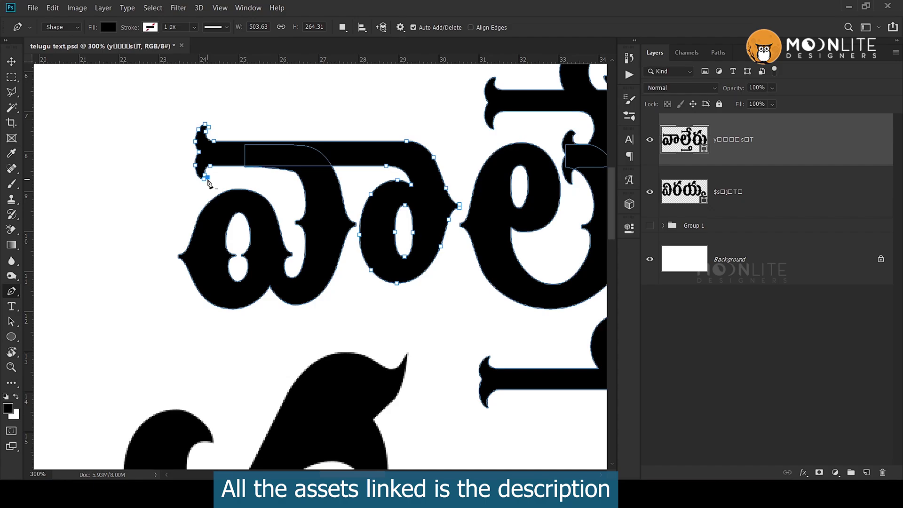
pyautogui.click(208, 177)
pyautogui.click(203, 179)
pyautogui.click(205, 175)
pyautogui.click(196, 165)
pyautogui.click(206, 132)
pyautogui.click(209, 127)
pyautogui.click(205, 125)
pyautogui.click(198, 129)
pyautogui.click(195, 141)
pyautogui.click(199, 152)
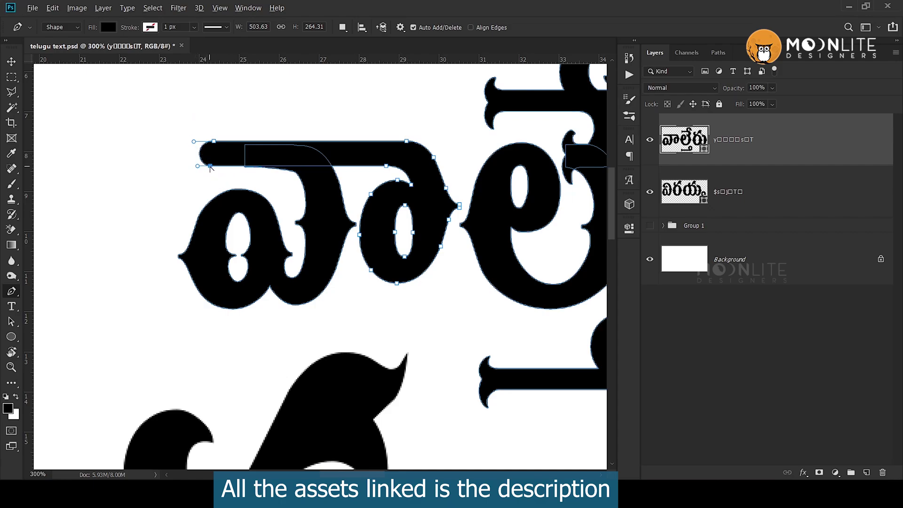
pyautogui.keyDown('alt'); pyautogui.click(210, 166); pyautogui.keyUp('alt')
pyautogui.keyDown('alt'); pyautogui.click(214, 141); pyautogui.keyUp('alt')
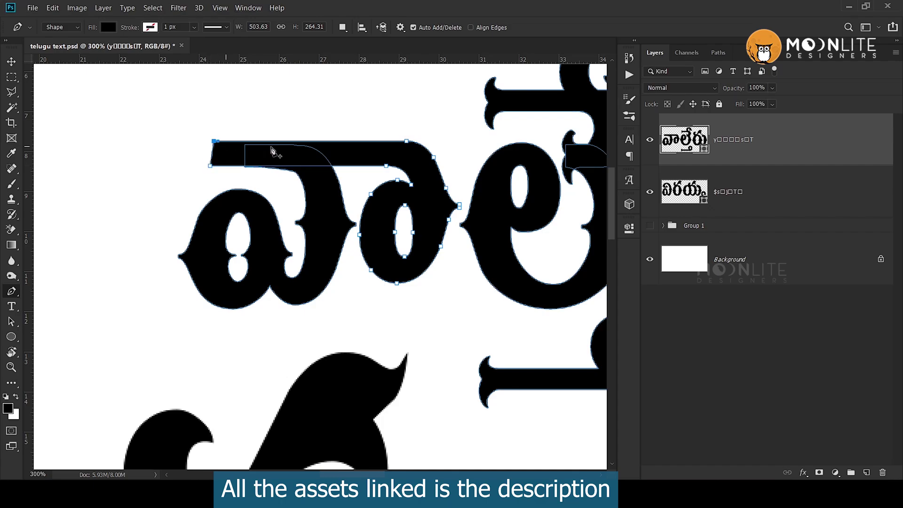
# Remove the pointed tip beside the upper word's first loop and the flared serif inside the adjacent letter లే.
pyautogui.moveTo(460, 211); pyautogui.dragTo(386, 205)
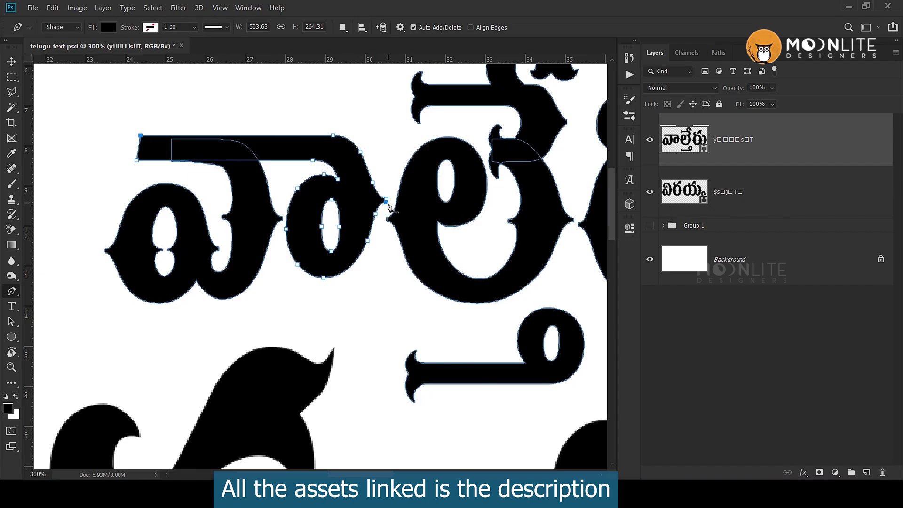
pyautogui.click(387, 202)
pyautogui.moveTo(386, 200); pyautogui.dragTo(388, 168)
pyautogui.click(380, 163)
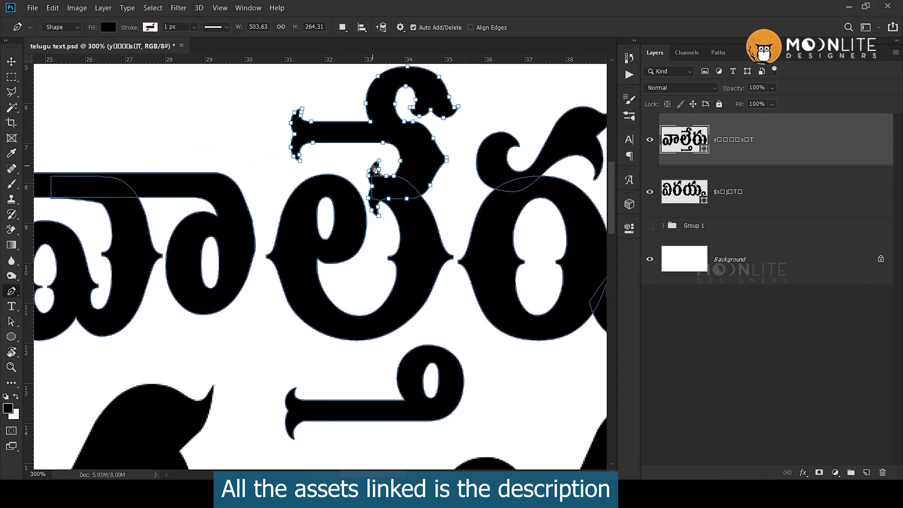
pyautogui.click(370, 177)
pyautogui.click(369, 202)
pyautogui.moveTo(374, 161); pyautogui.dragTo(375, 205)
# Remove the flared serif from the upper word's vowel sign and the pointed tips from its last letter రు by editing anchor points.
pyautogui.moveTo(301, 162); pyautogui.dragTo(278, 199)
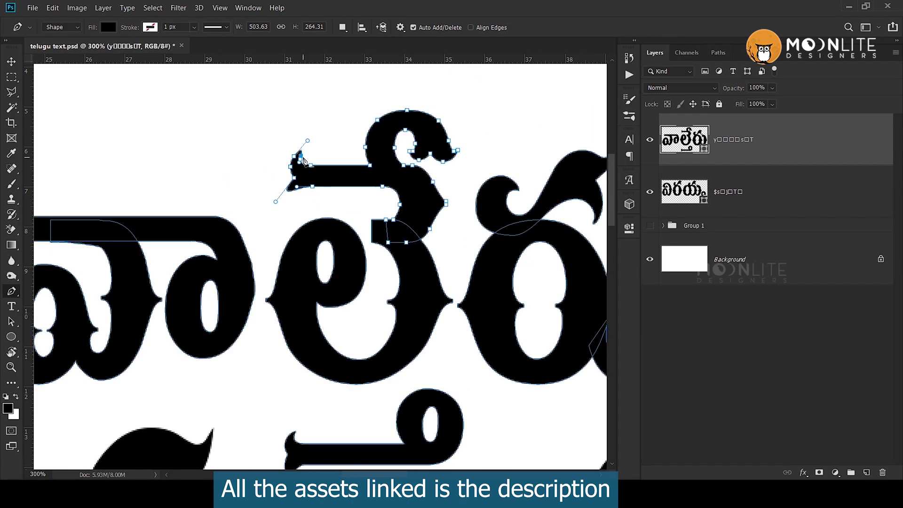
pyautogui.moveTo(447, 155); pyautogui.dragTo(333, 176)
pyautogui.moveTo(471, 236); pyautogui.dragTo(340, 191)
pyautogui.moveTo(449, 259); pyautogui.dragTo(372, 206)
pyautogui.moveTo(369, 205); pyautogui.dragTo(378, 241)
pyautogui.scroll(3, 379, 242)
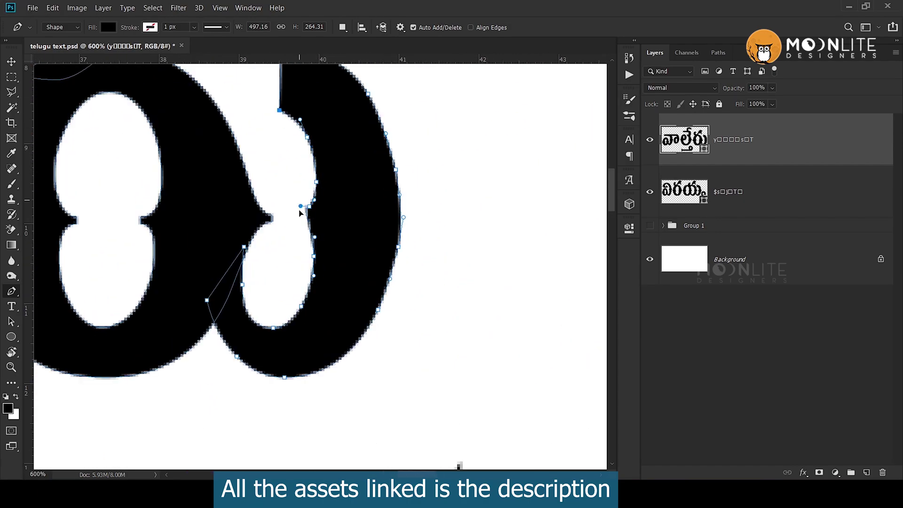
pyautogui.scroll(-3, 379, 242)
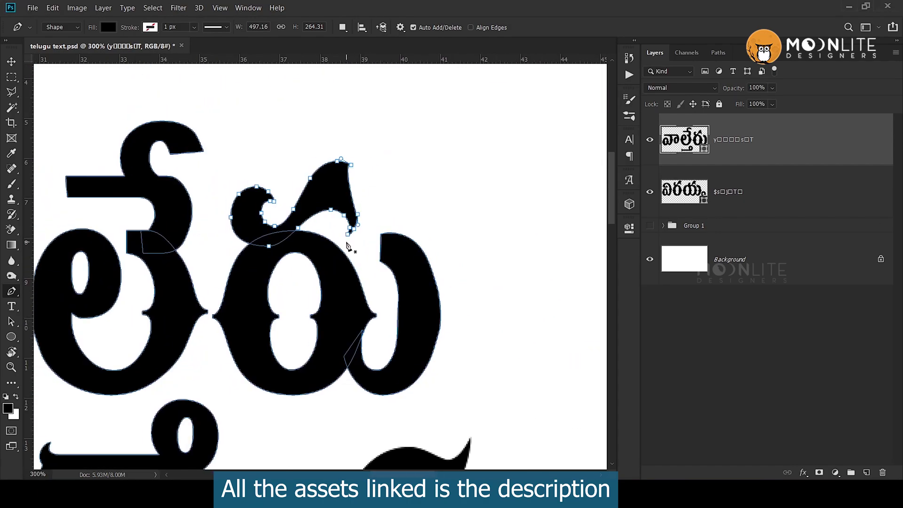
pyautogui.click(261, 213)
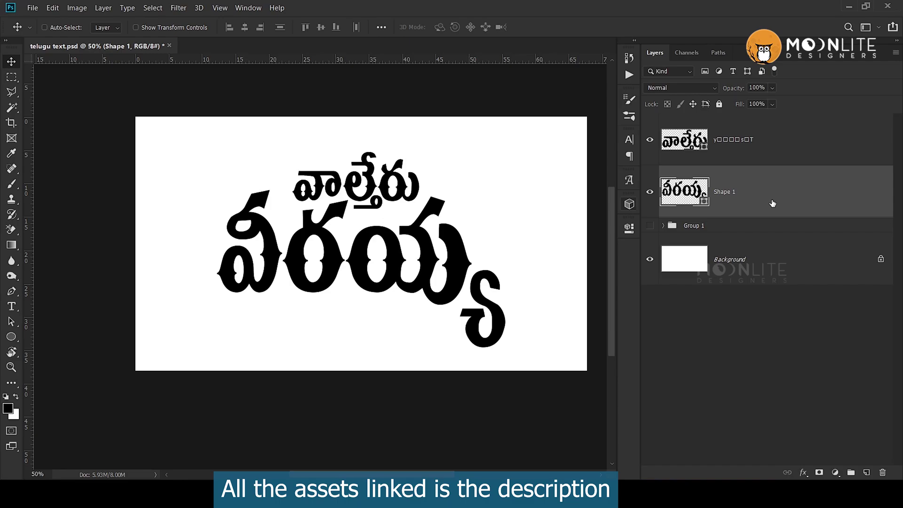
# Warp the lower word's shape with the Arc Lower style and a bend of -10%.
pyautogui.press('ctrl')
pyautogui.hotkey('ctrl', 't')
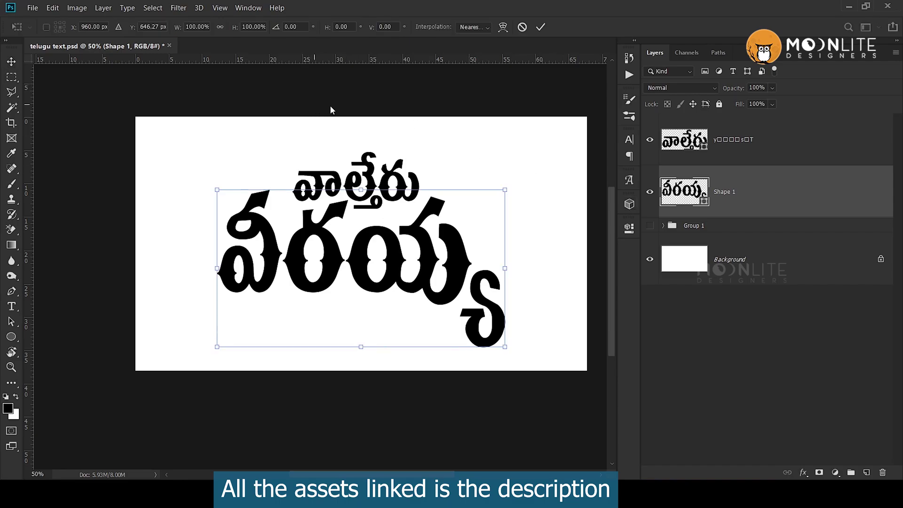
pyautogui.click(503, 28)
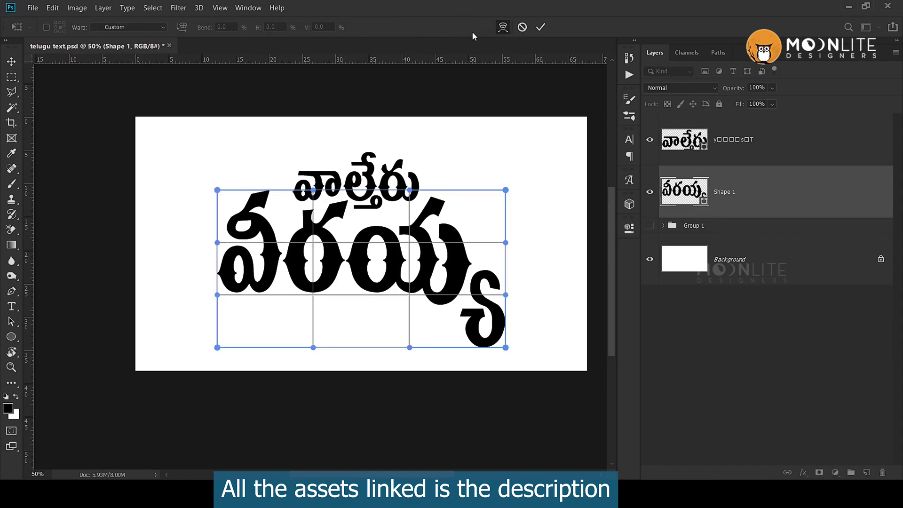
pyautogui.click(129, 27)
pyautogui.click(118, 83)
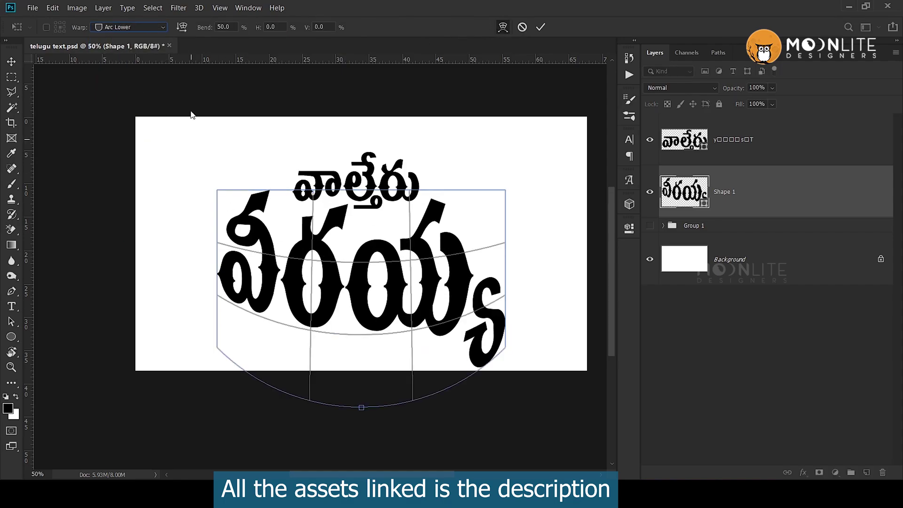
pyautogui.moveTo(233, 27); pyautogui.dragTo(59, 22)
pyautogui.write('-10')
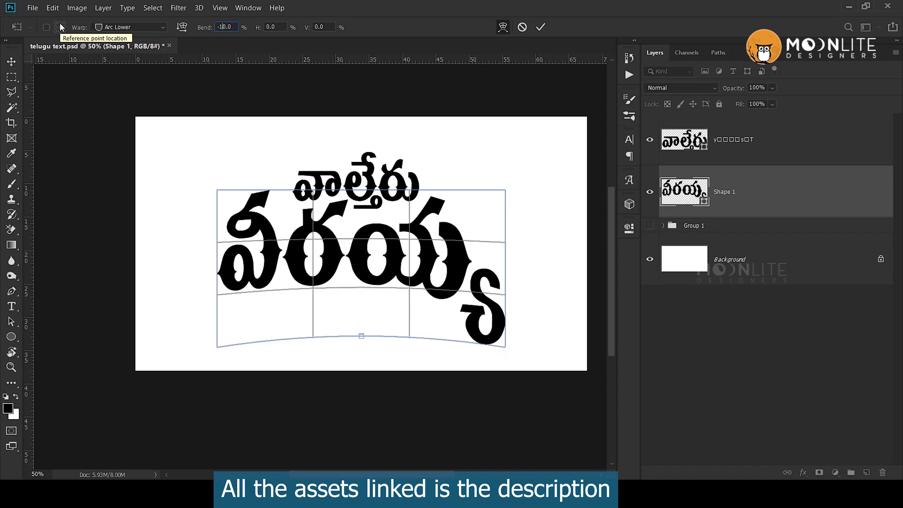
pyautogui.press('Return')
# Stretch the warped lower word downward to about 103% height.
pyautogui.hotkey('ctrl', 't')
pyautogui.moveTo(361, 344); pyautogui.dragTo(361, 348)
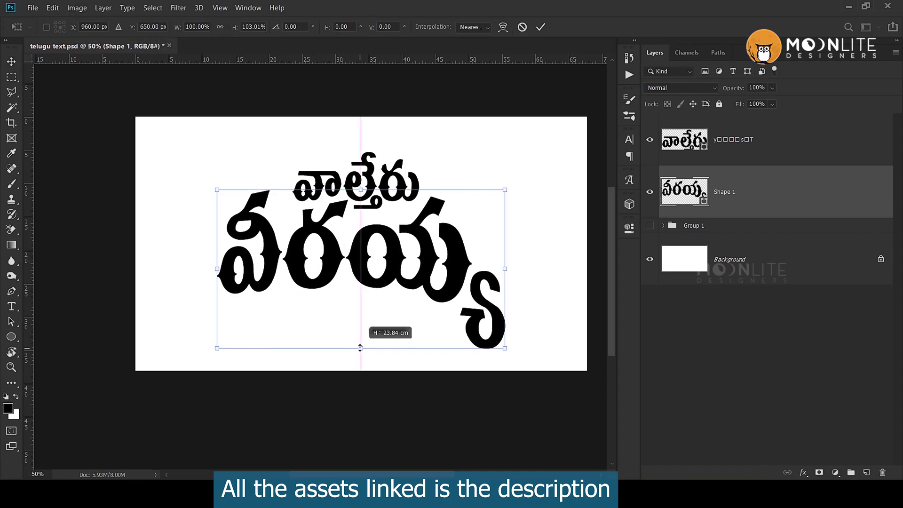
pyautogui.press('Return')
pyautogui.press('ctrl')
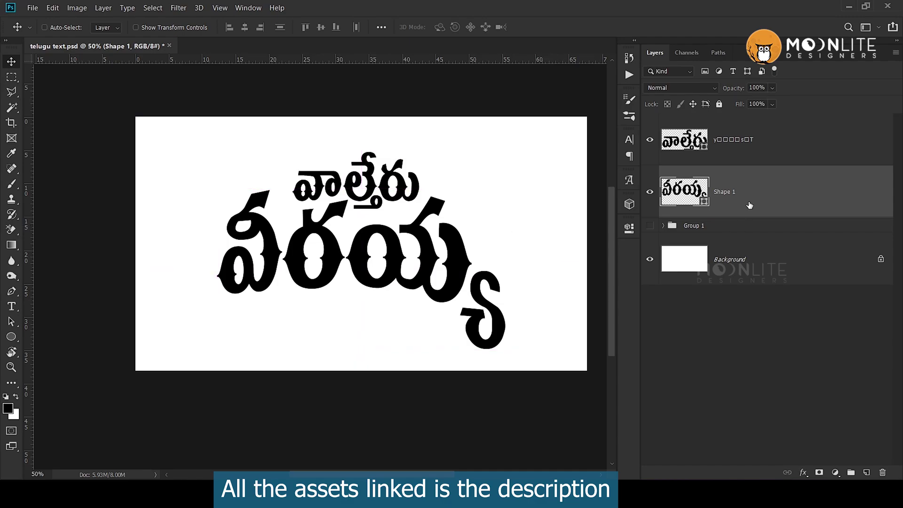
# Convert the lower word's Shape 1 layer to a smart object.
pyautogui.scroll(2, 374, 243)
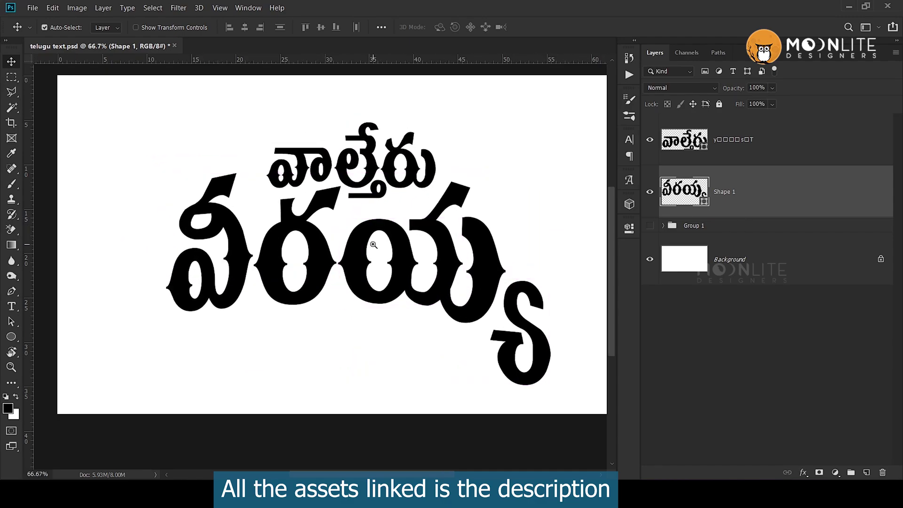
pyautogui.scroll(-1, 374, 243)
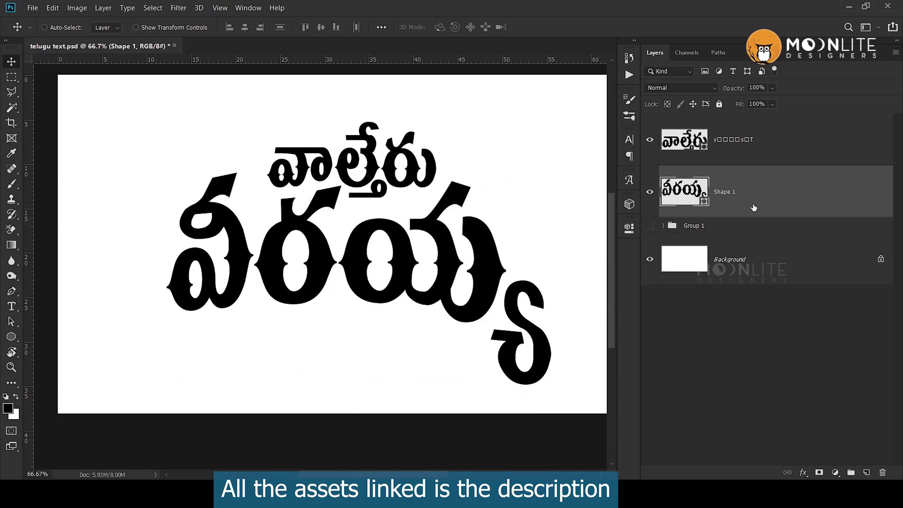
pyautogui.rightClick(753, 208)
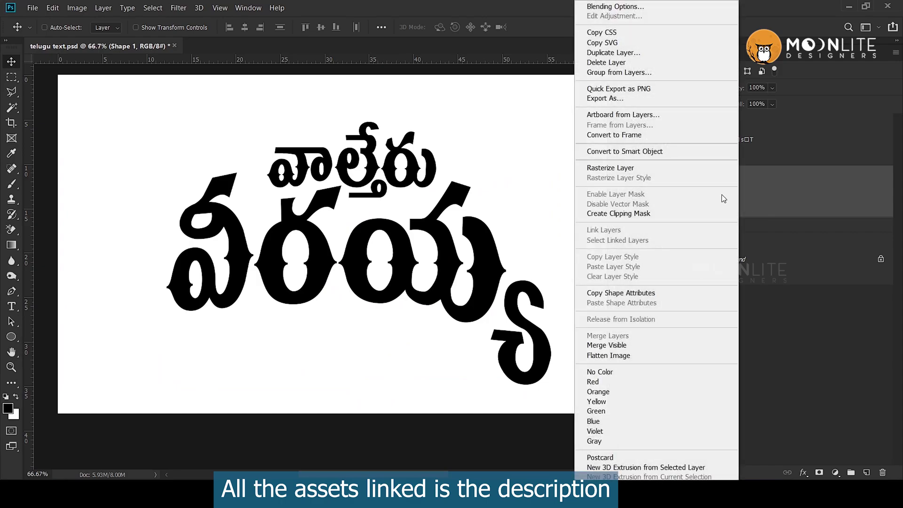
pyautogui.click(668, 151)
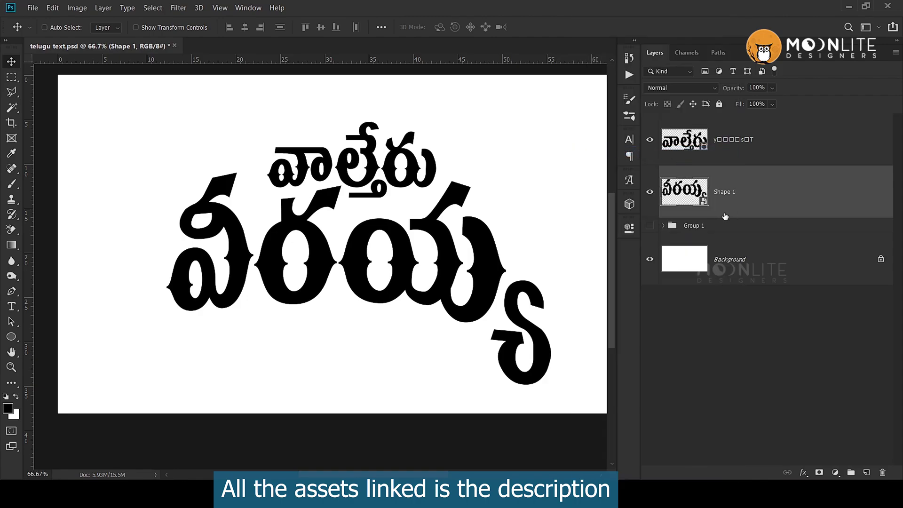
# Open the lower word's smart object contents and enlarge the canvas to 1500 by 800 pixels.
pyautogui.doubleClick(703, 201)
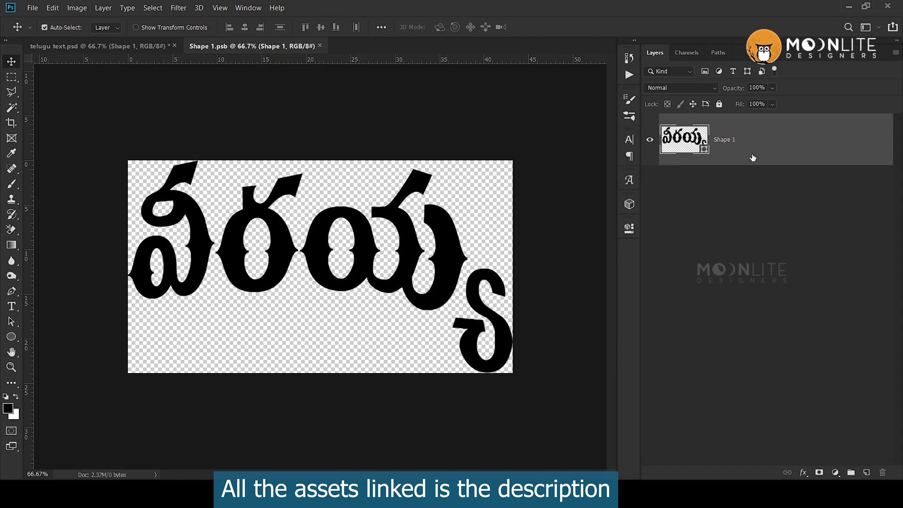
pyautogui.hotkey('ctrl', 'alt', 'c')
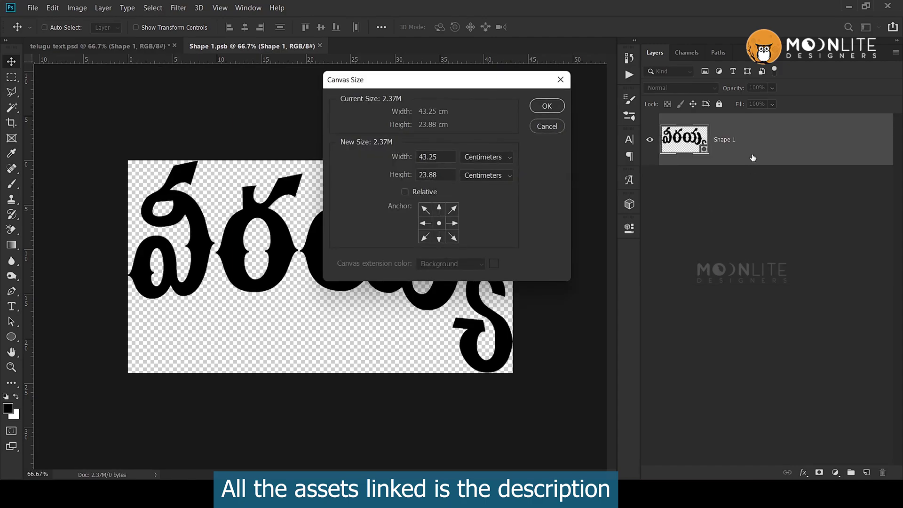
pyautogui.click(498, 157)
pyautogui.click(507, 179)
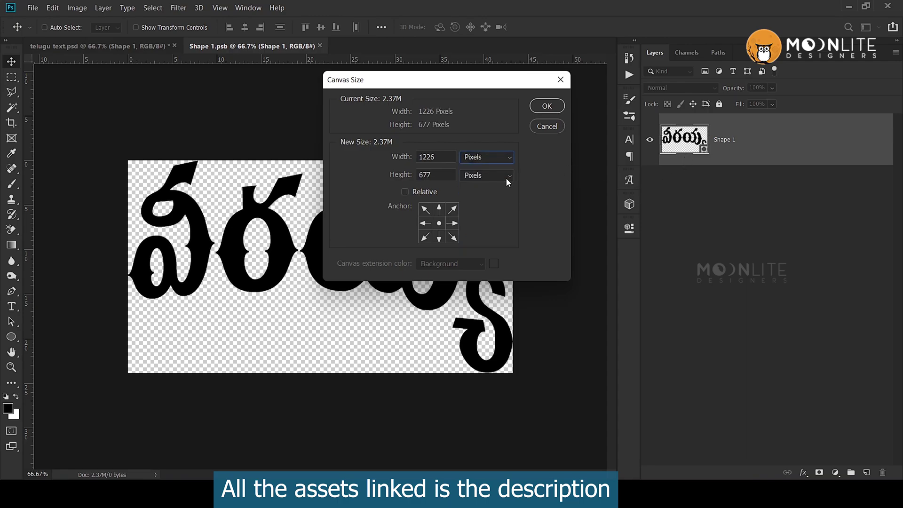
pyautogui.moveTo(451, 158); pyautogui.dragTo(349, 165)
pyautogui.write('150')
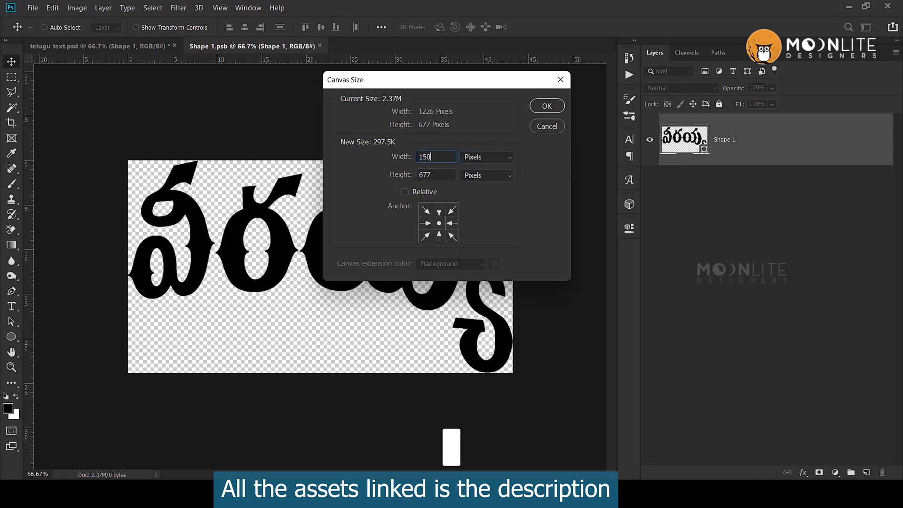
pyautogui.write('0')
pyautogui.press('Tab')
pyautogui.write('800')
pyautogui.press('Return')
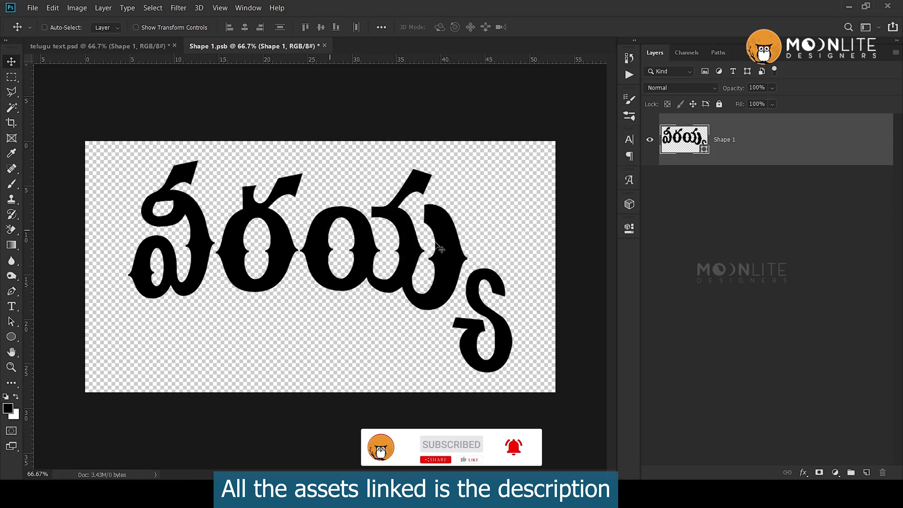
# Add Bevel & Emboss to Shape 1 with Stroke Emboss, Smooth technique, depth 688%, size 16 px and soften 3 px, and enable Stroke.
pyautogui.rightClick(780, 141)
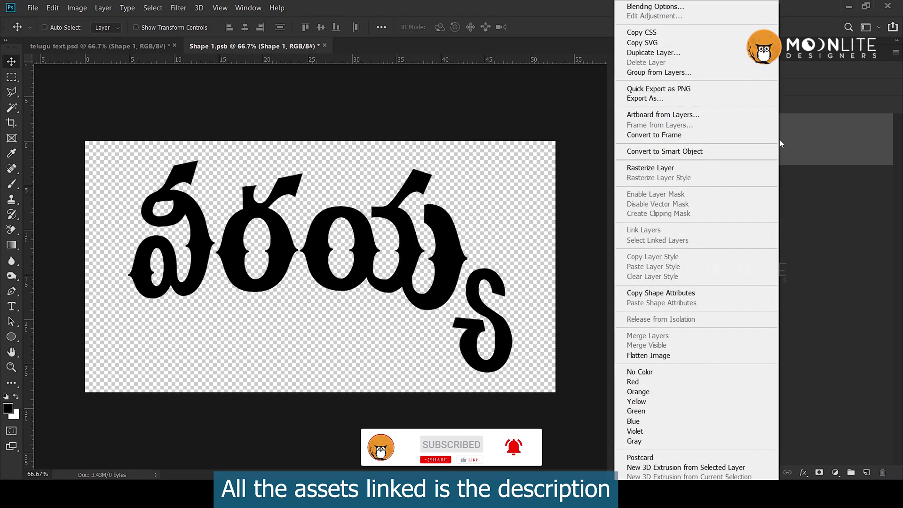
pyautogui.click(681, 8)
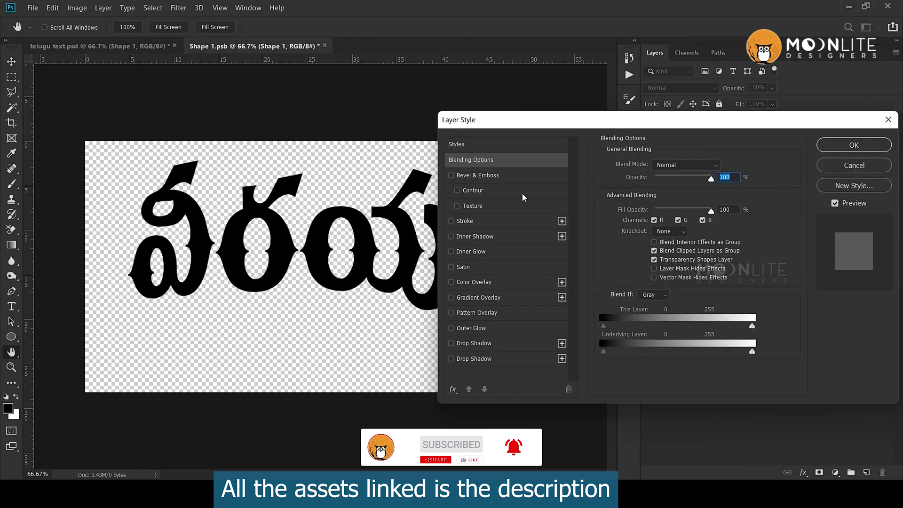
pyautogui.click(491, 178)
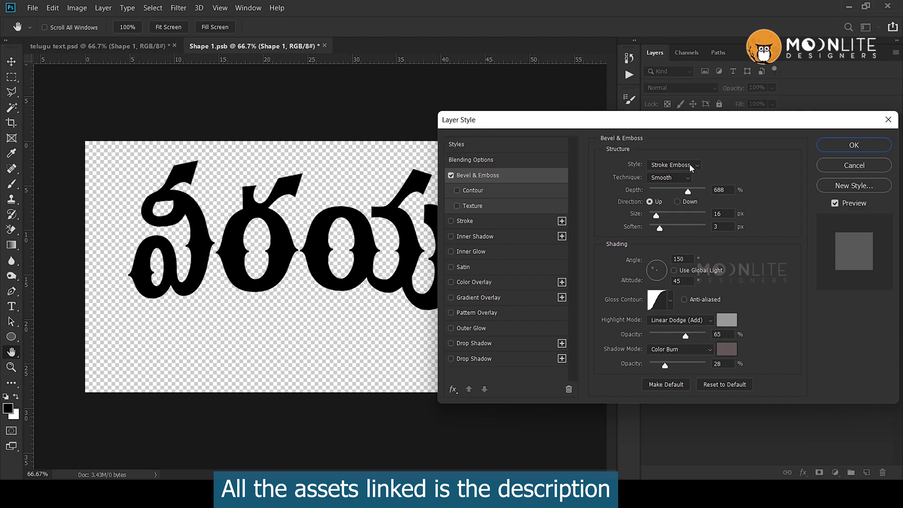
pyautogui.click(451, 221)
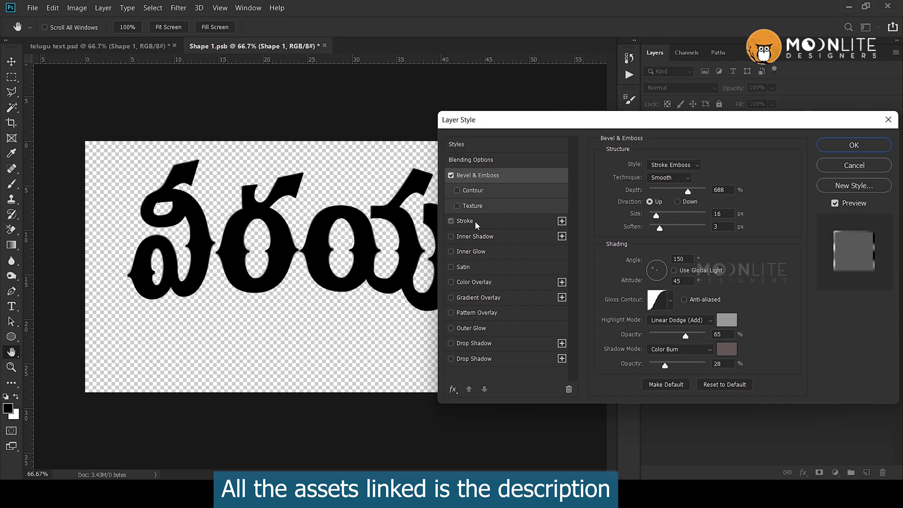
pyautogui.click(477, 221)
# Examine the hex colors and locations of the stops in the stroke's gradient.
pyautogui.click(668, 301)
pyautogui.click(623, 276)
pyautogui.click(671, 276)
pyautogui.click(718, 277)
pyautogui.click(765, 277)
pyautogui.click(813, 277)
pyautogui.click(860, 277)
pyautogui.click(623, 277)
pyautogui.click(676, 326)
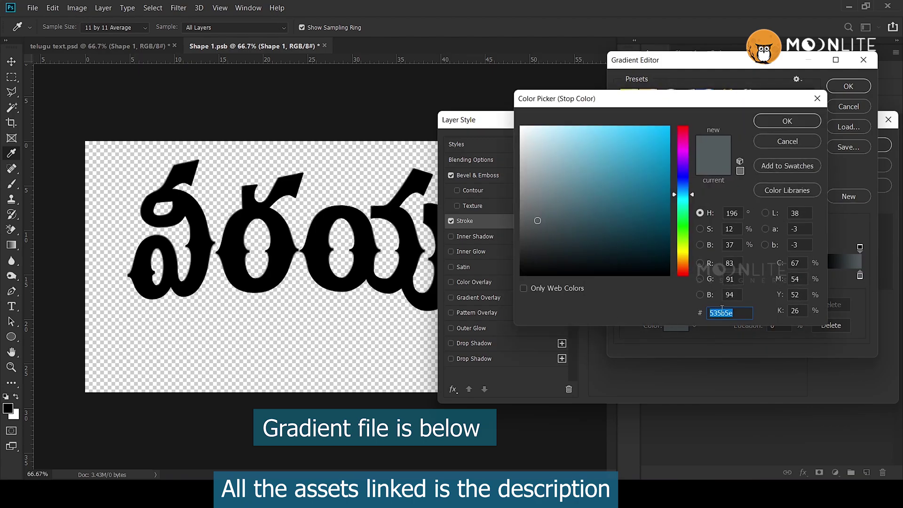
pyautogui.click(781, 142)
pyautogui.click(671, 276)
pyautogui.click(677, 325)
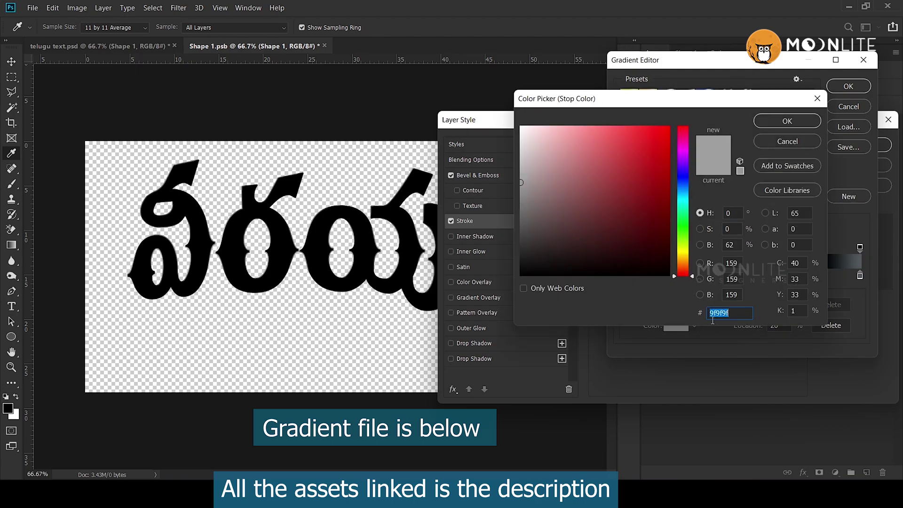
pyautogui.click(774, 139)
pyautogui.click(717, 277)
pyautogui.click(676, 326)
pyautogui.click(780, 141)
pyautogui.click(765, 277)
pyautogui.click(676, 325)
pyautogui.click(788, 141)
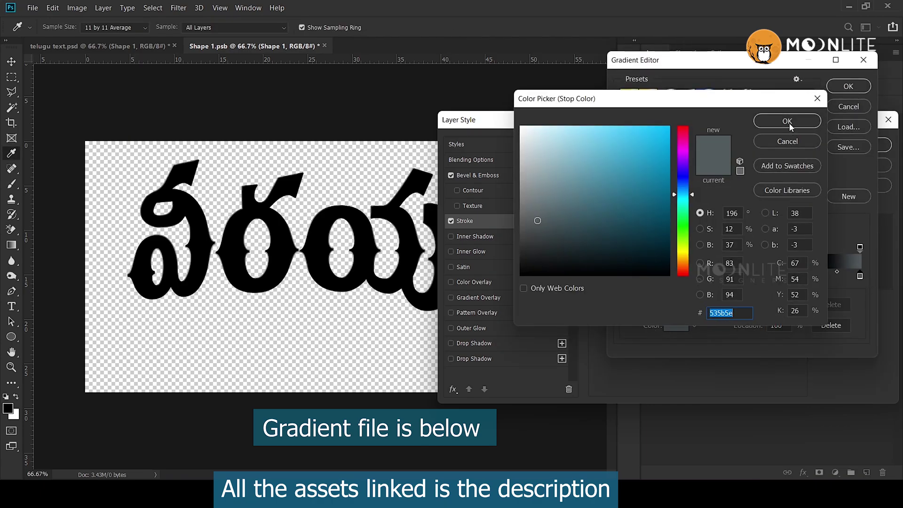
pyautogui.click(787, 121)
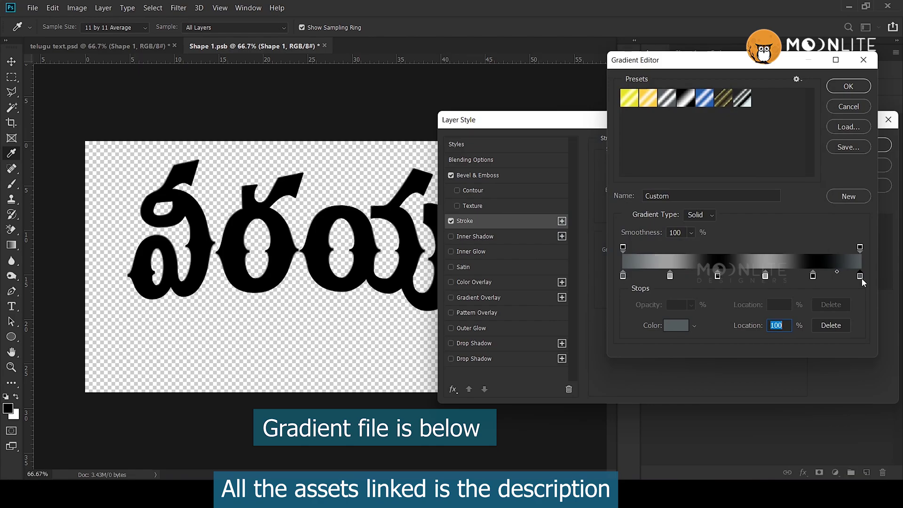
pyautogui.doubleClick(673, 280)
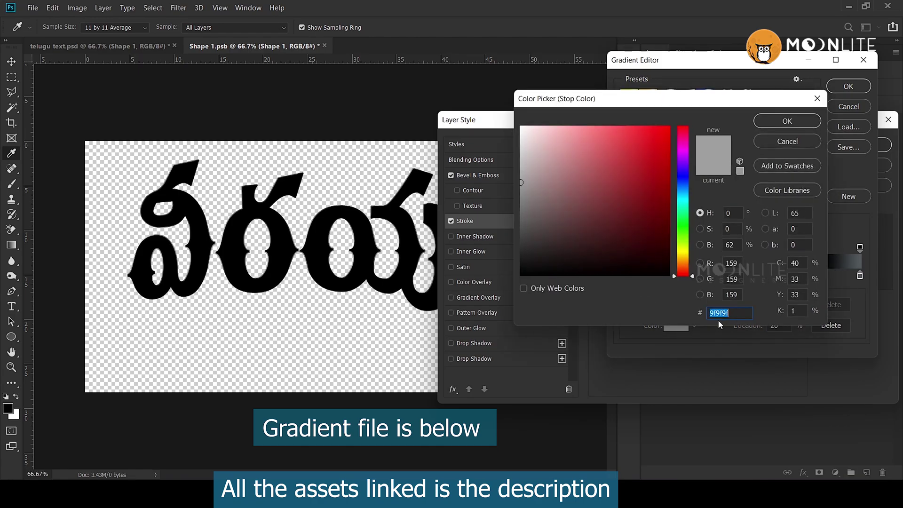
pyautogui.click(778, 123)
pyautogui.click(848, 86)
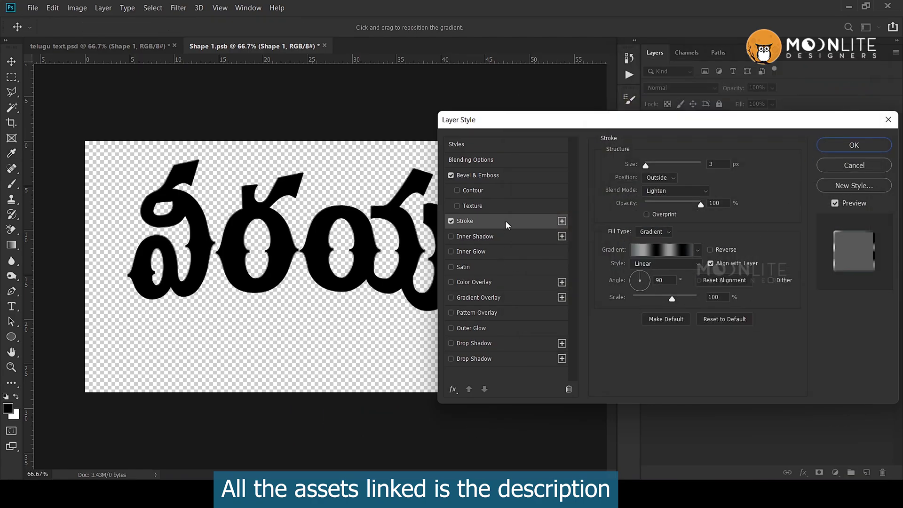
# Use a 3 px outside gradient stroke with the Lighten blend mode.
pyautogui.doubleClick(709, 168)
pyautogui.click(668, 193)
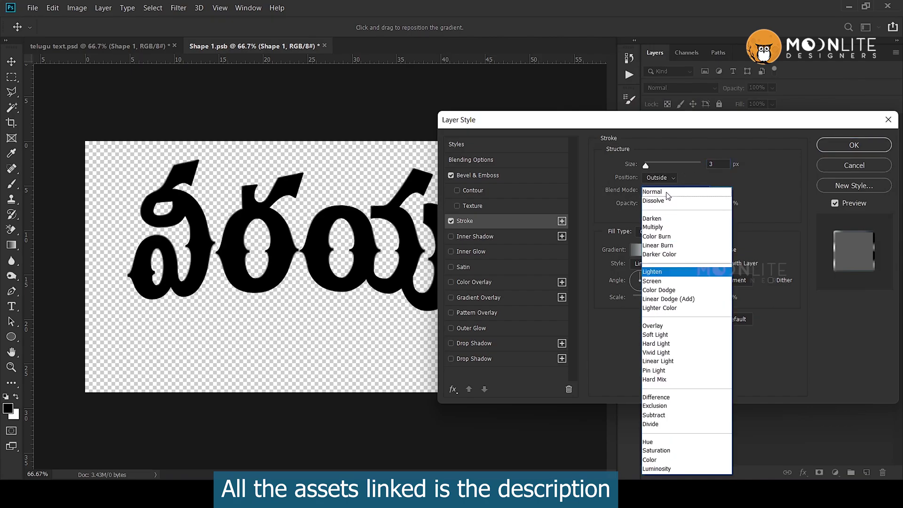
pyautogui.click(663, 273)
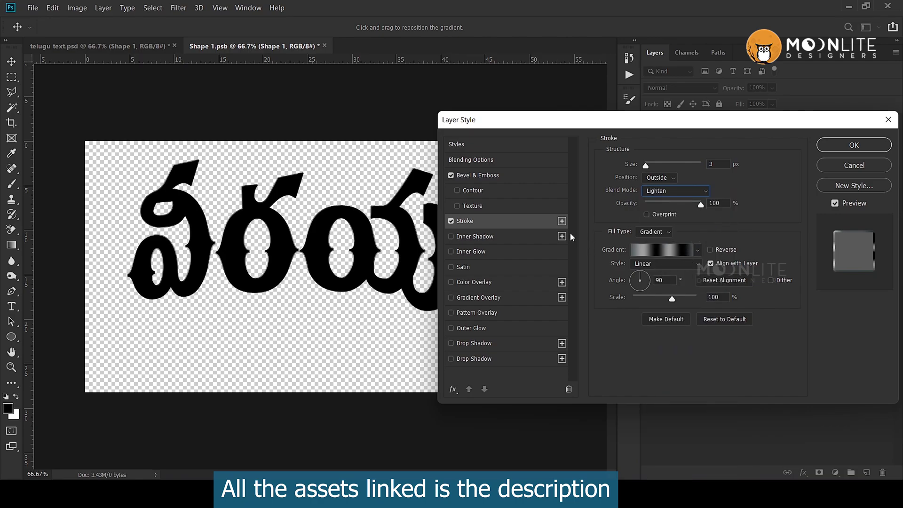
# Confirm #999999 as the Bevel & Emboss highlight color and #635858 as its shadow color.
pyautogui.click(494, 178)
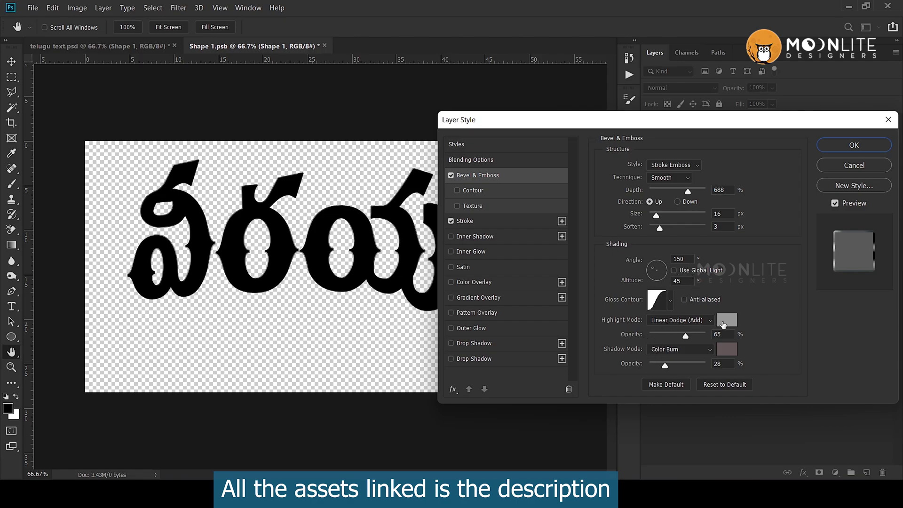
pyautogui.click(725, 321)
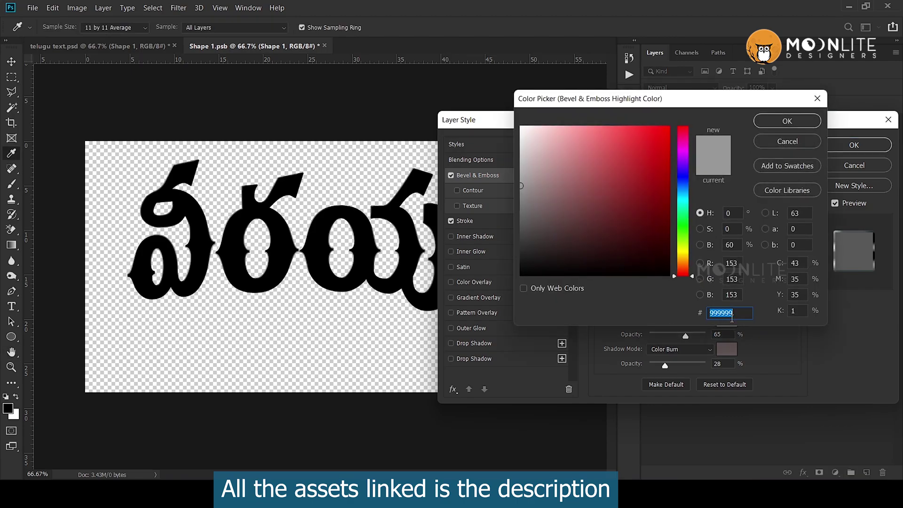
pyautogui.click(797, 123)
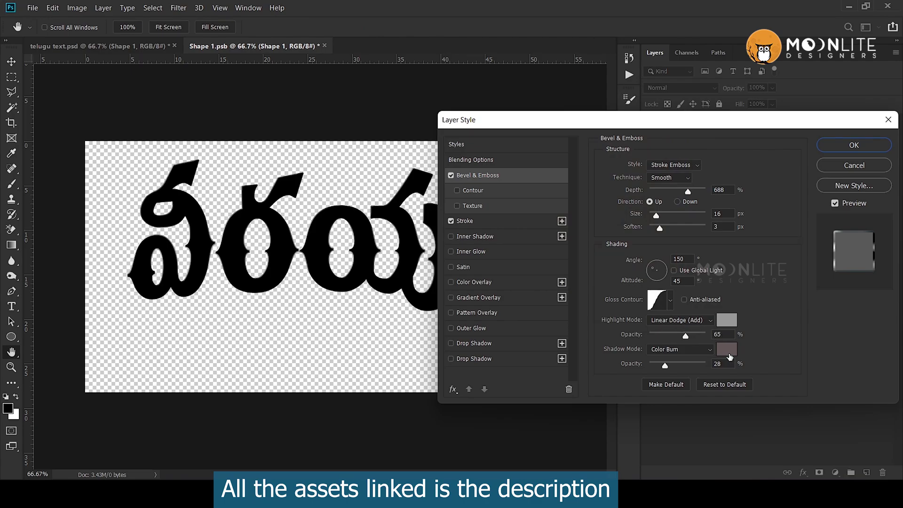
pyautogui.click(728, 354)
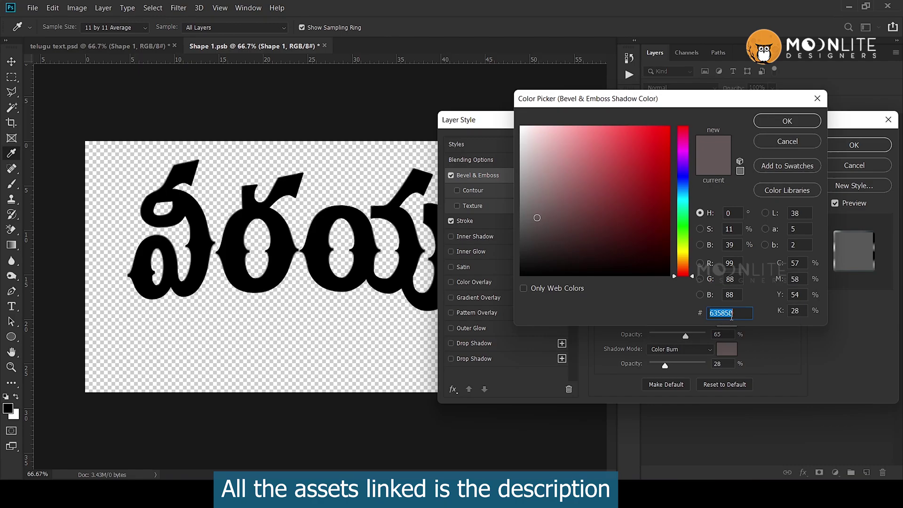
pyautogui.click(781, 124)
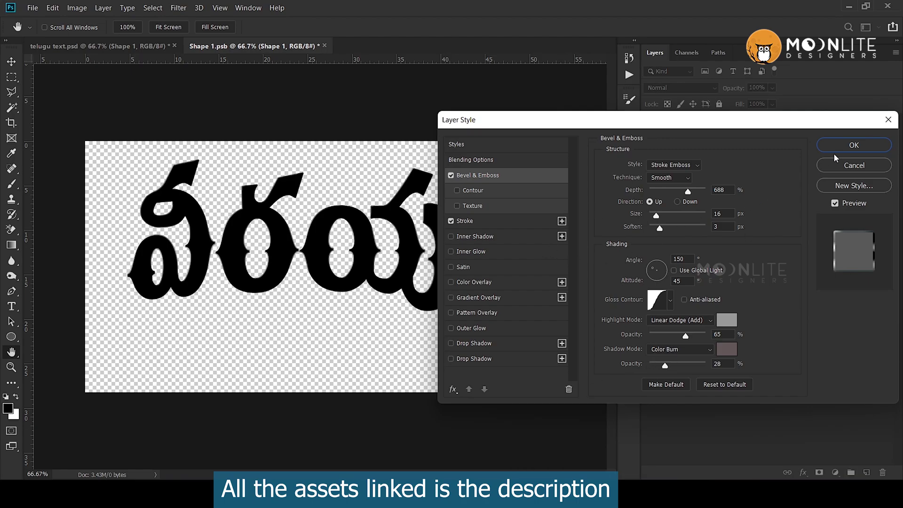
# Enable the bevel's Texture with the white grunge pattern at 5% scale and +297% depth.
pyautogui.click(491, 208)
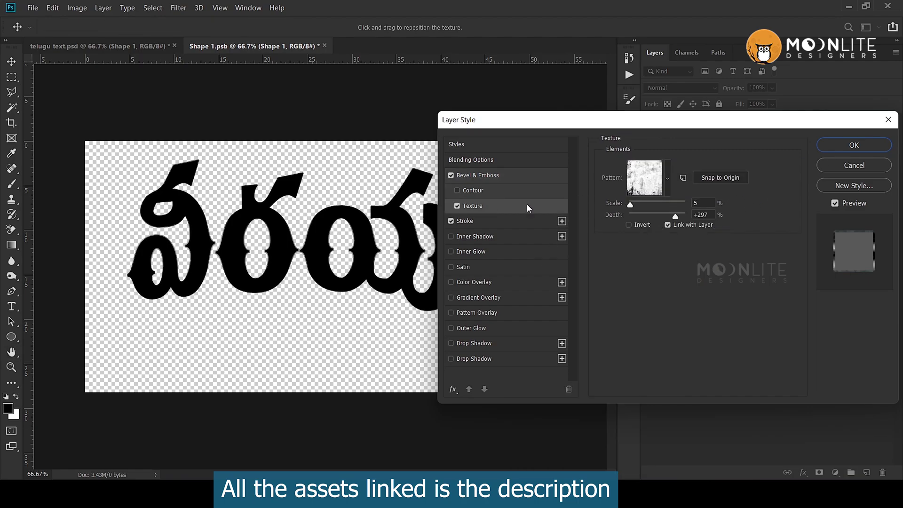
pyautogui.click(666, 181)
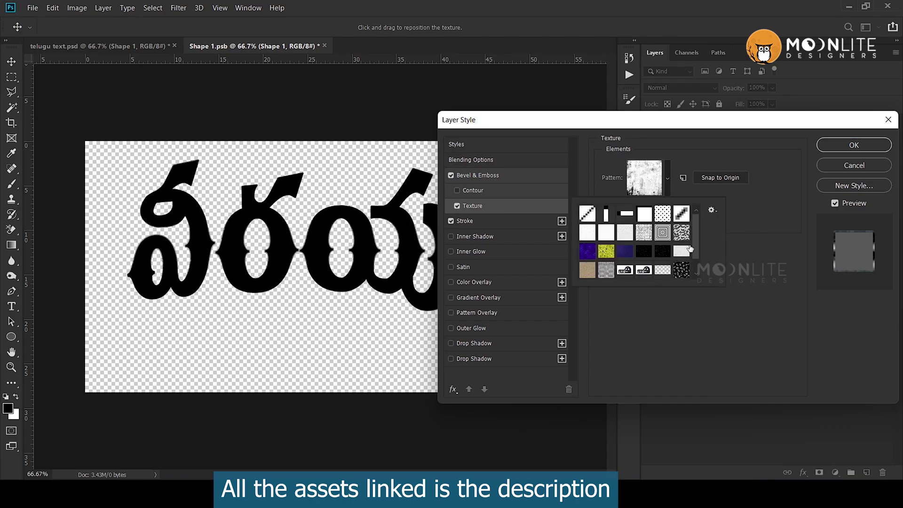
pyautogui.scroll(-1, 691, 250)
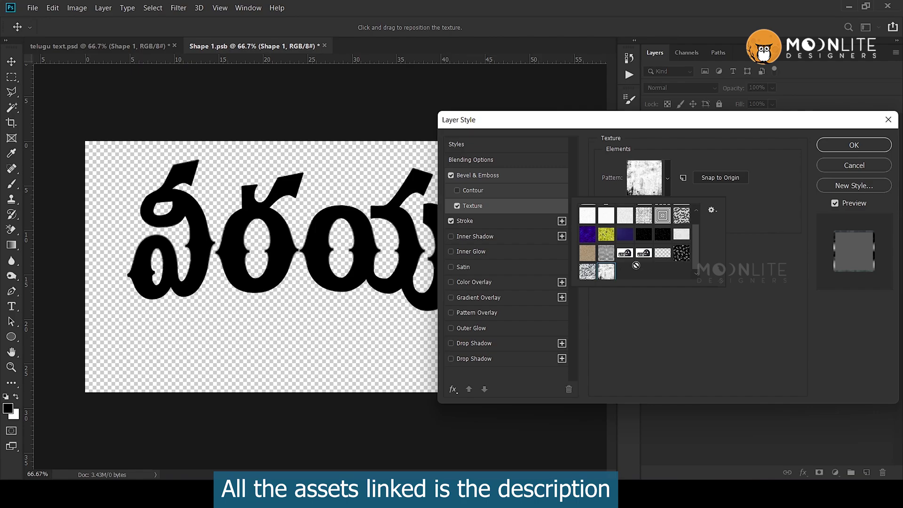
pyautogui.click(752, 235)
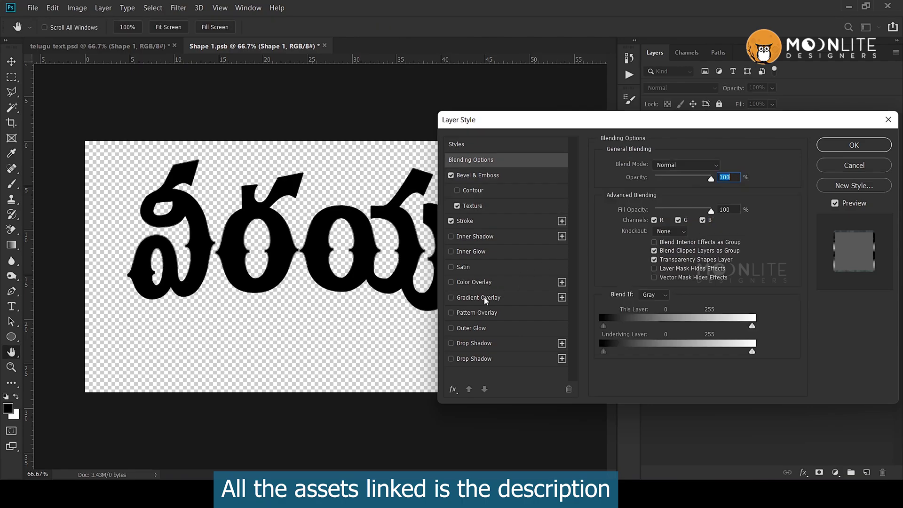
# Add a reversed linear Gradient Overlay in Normal mode with 100% opacity, a -92° angle and 150% scale.
pyautogui.click(486, 298)
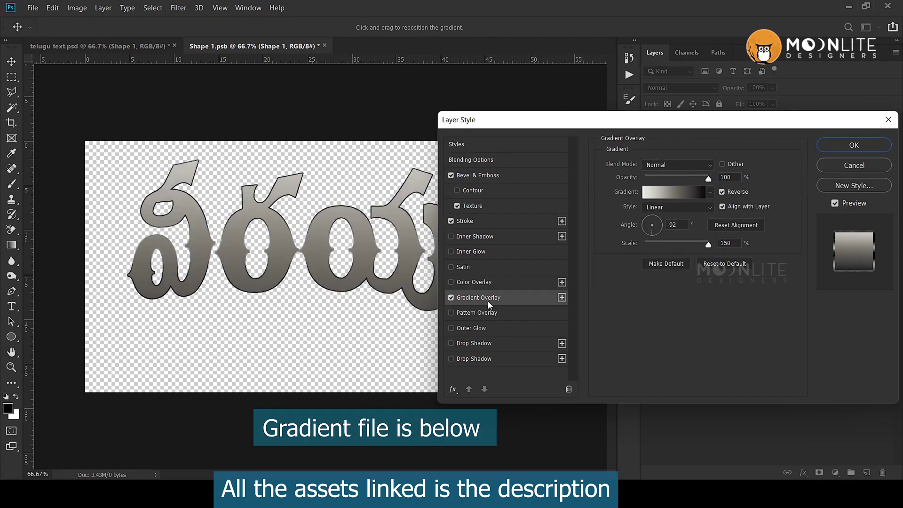
pyautogui.click(672, 191)
pyautogui.press('Escape')
pyautogui.click(668, 204)
pyautogui.click(668, 205)
# Set the overlay gradient's first color stop to black and confirm the color of its 25% stop.
pyautogui.click(674, 190)
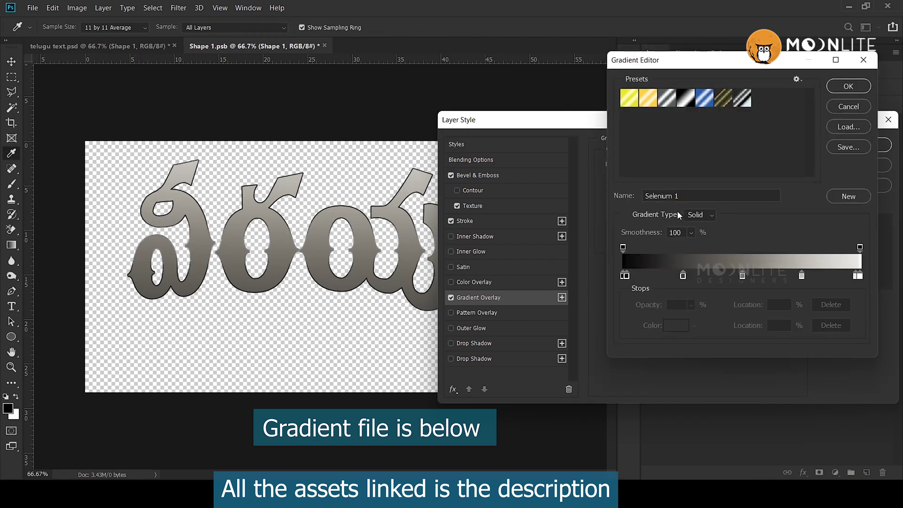
pyautogui.doubleClick(623, 276)
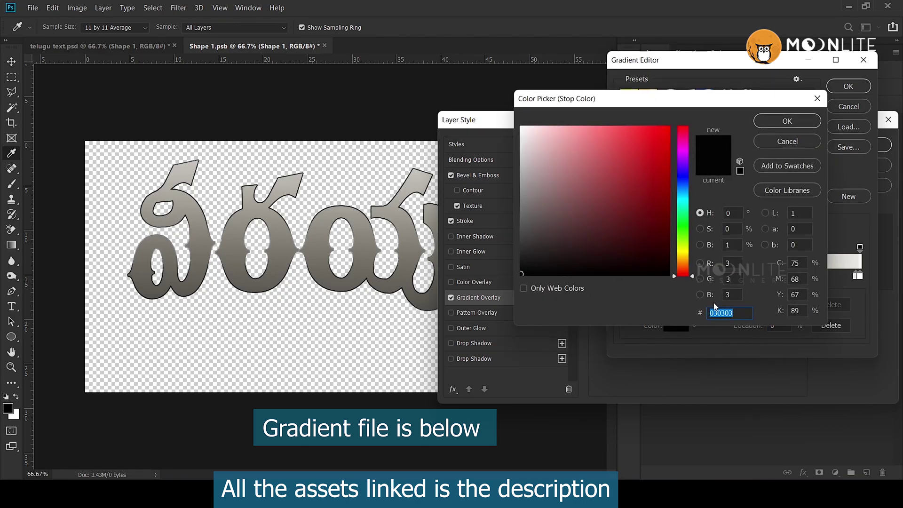
pyautogui.write('000000')
pyautogui.click(793, 122)
pyautogui.doubleClick(683, 277)
pyautogui.click(788, 121)
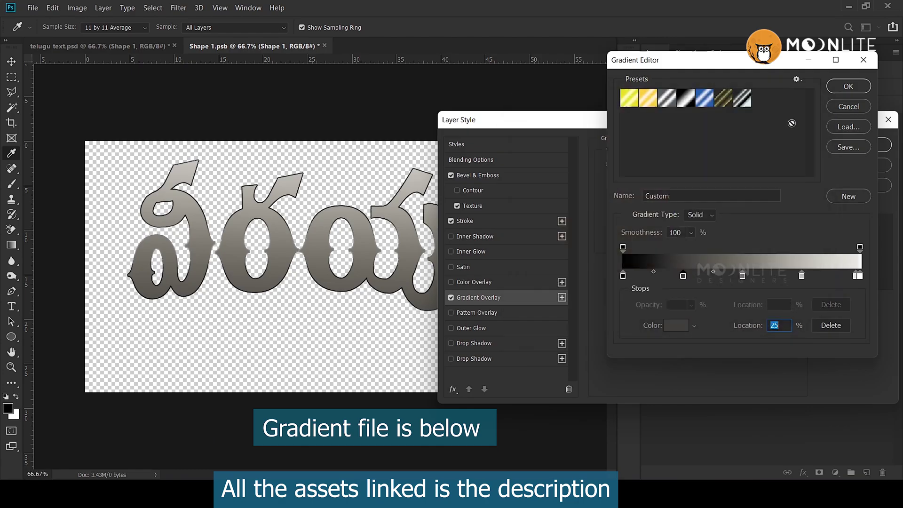
# Confirm #77736a for the overlay gradient's 50% stop and #bebbb4 for its 75% stop.
pyautogui.click(743, 277)
pyautogui.click(677, 327)
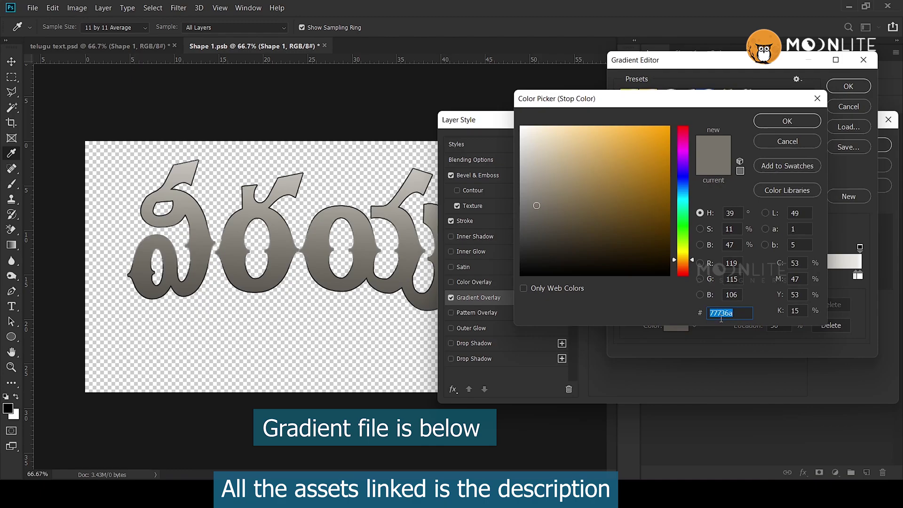
pyautogui.click(787, 121)
pyautogui.click(795, 276)
pyautogui.click(677, 327)
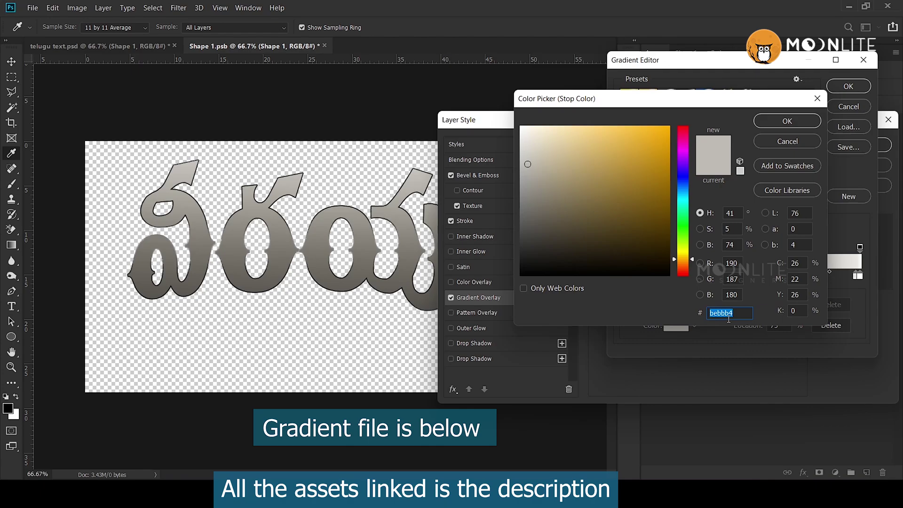
pyautogui.click(790, 122)
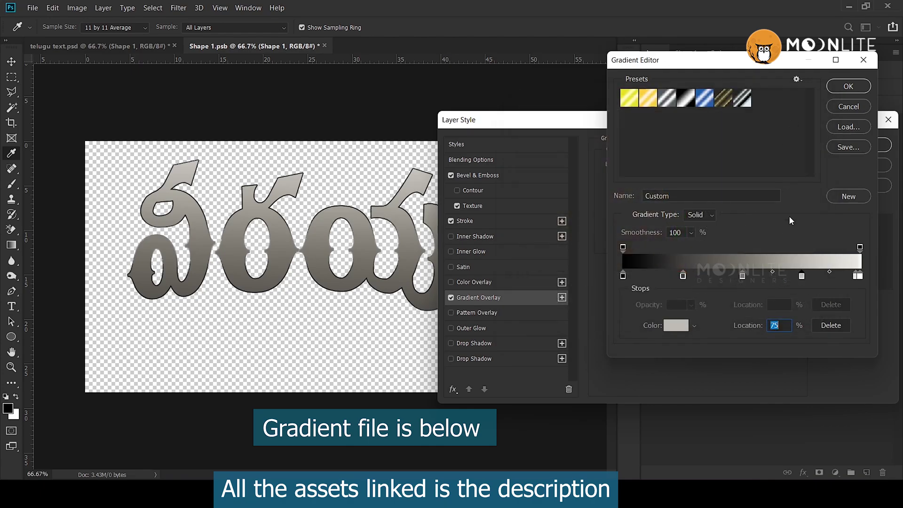
# Confirm #eae8e4 for the overlay gradient's 100% stop and apply the finished gradient and layer style to the lettering.
pyautogui.click(859, 278)
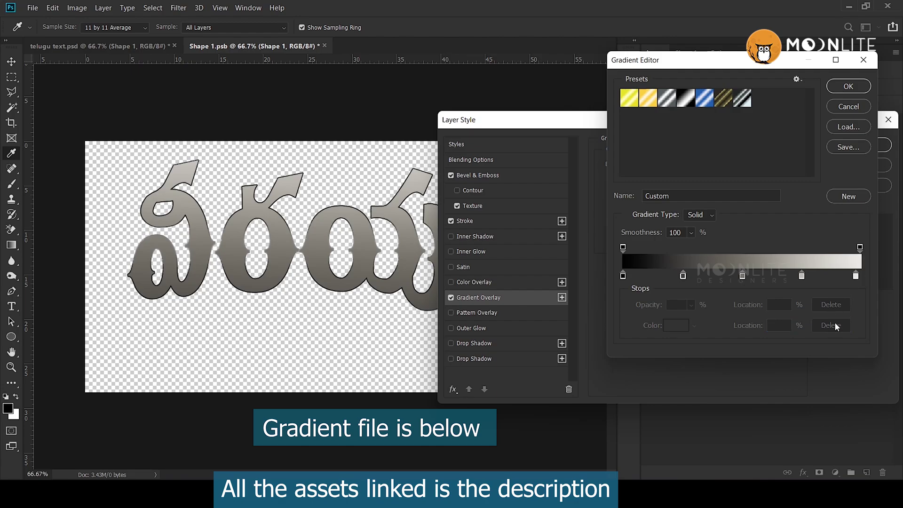
pyautogui.click(676, 325)
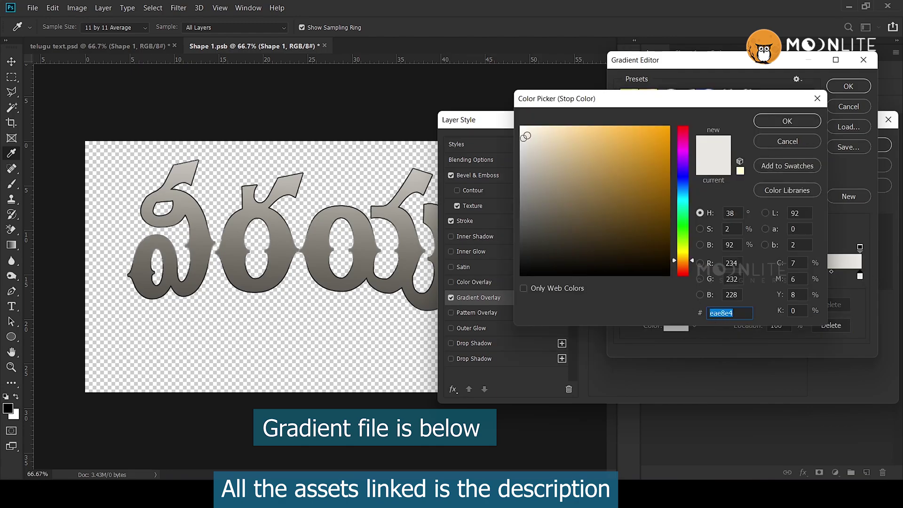
pyautogui.click(774, 120)
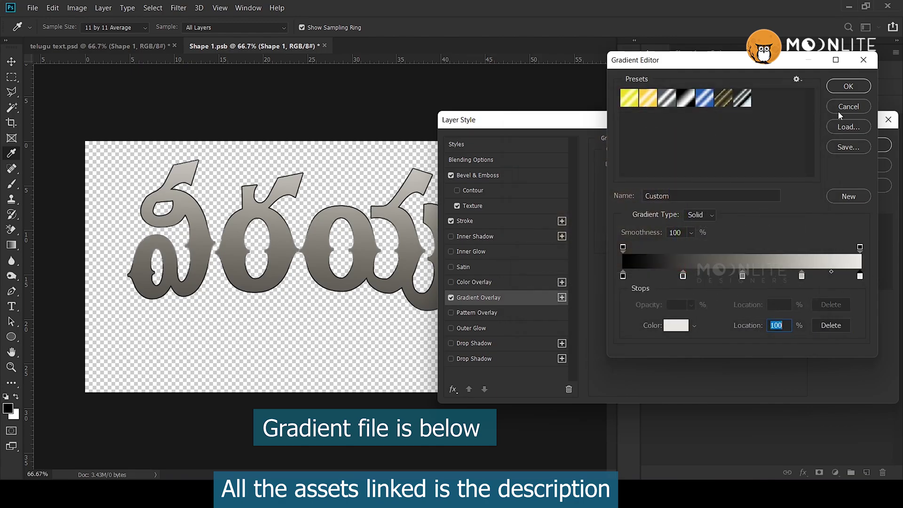
pyautogui.click(852, 87)
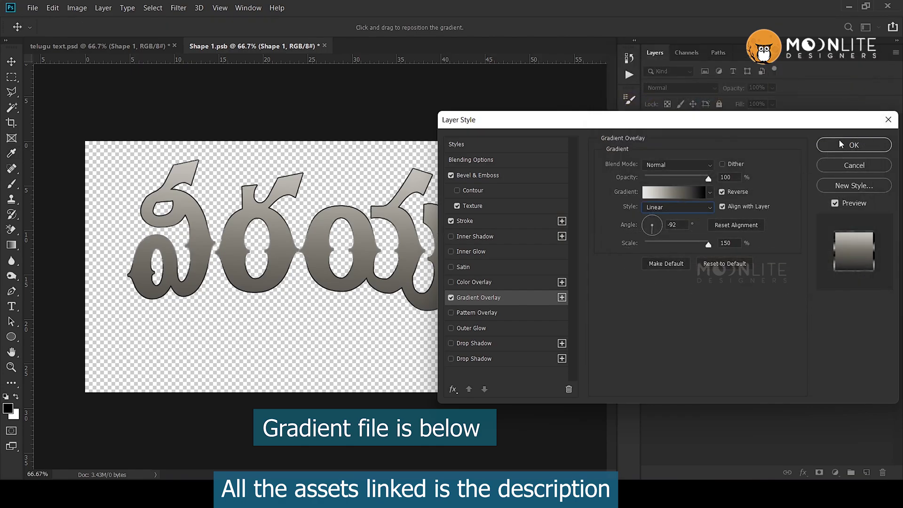
pyautogui.click(841, 144)
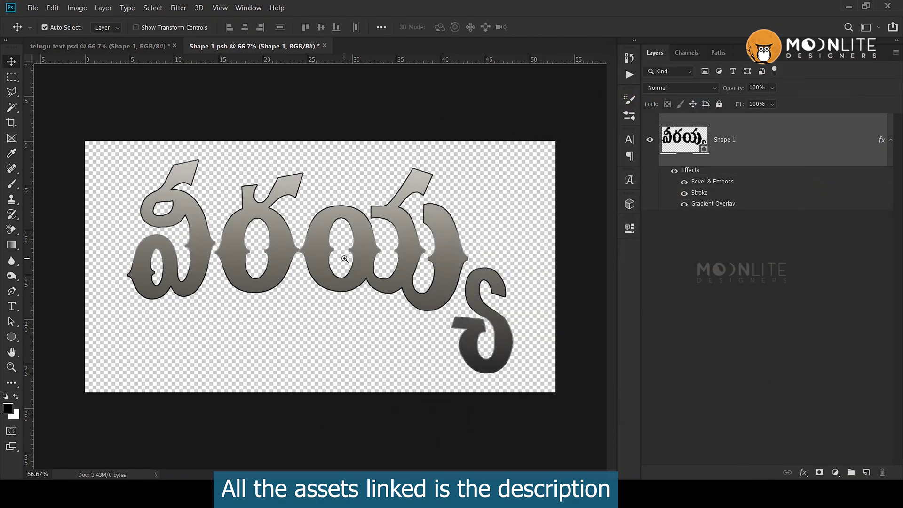
# Examine the gradient shading and stroke edges of the styled word up close.
pyautogui.scroll(4, 345, 259)
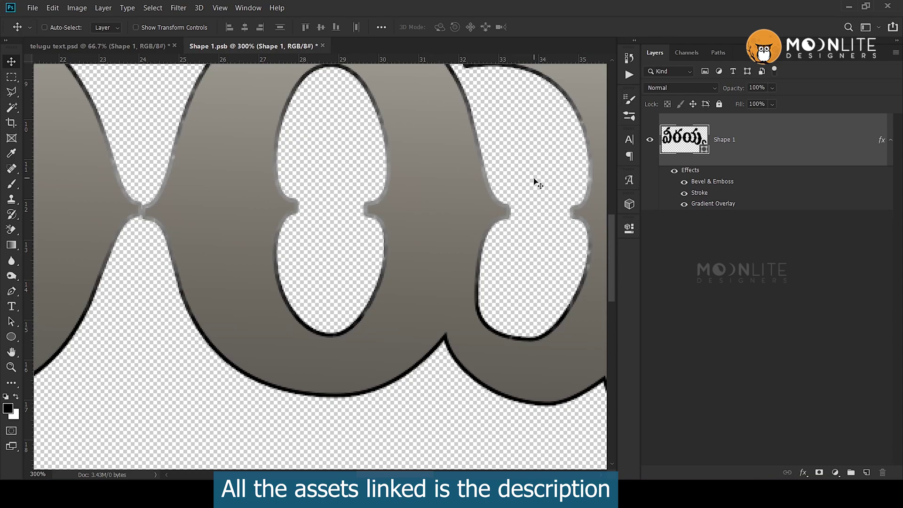
pyautogui.scroll(-1, 523, 210)
pyautogui.scroll(-2, 523, 210)
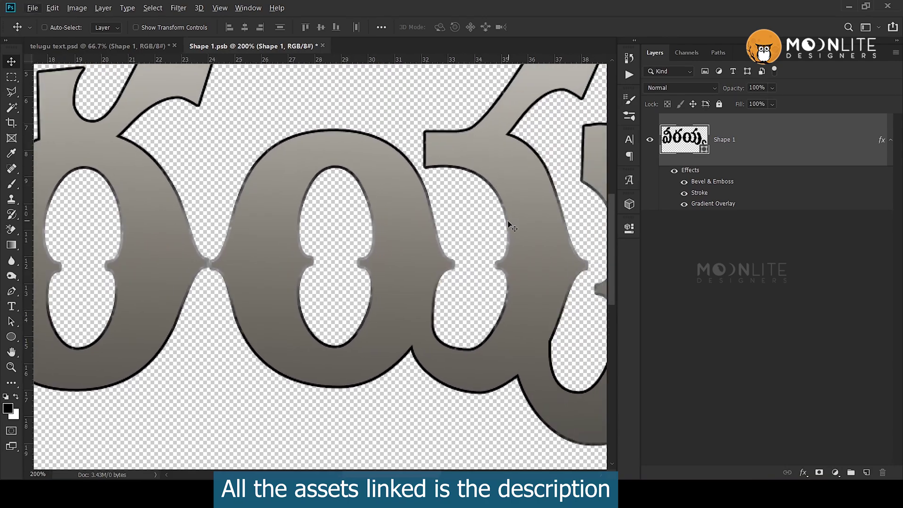
pyautogui.scroll(-1, 494, 263)
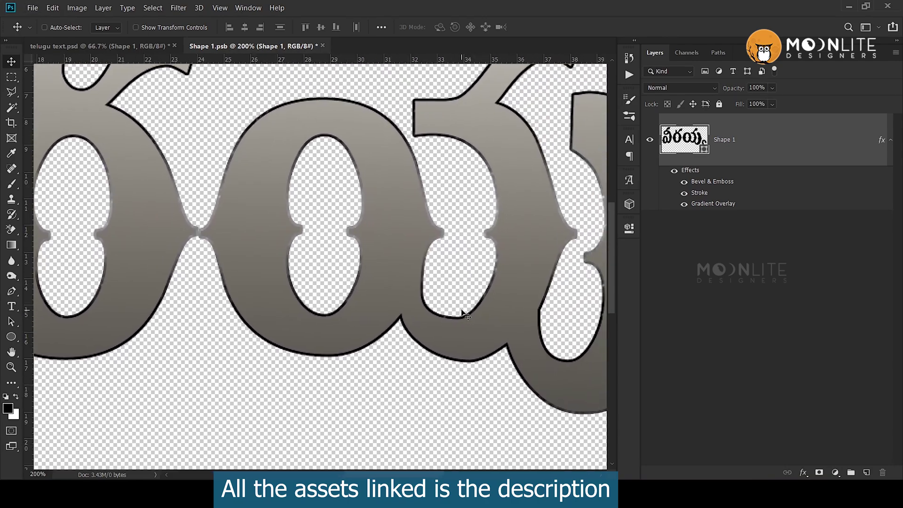
pyautogui.scroll(1, 459, 292)
pyautogui.scroll(-1, 454, 282)
pyautogui.moveTo(452, 264); pyautogui.dragTo(455, 268)
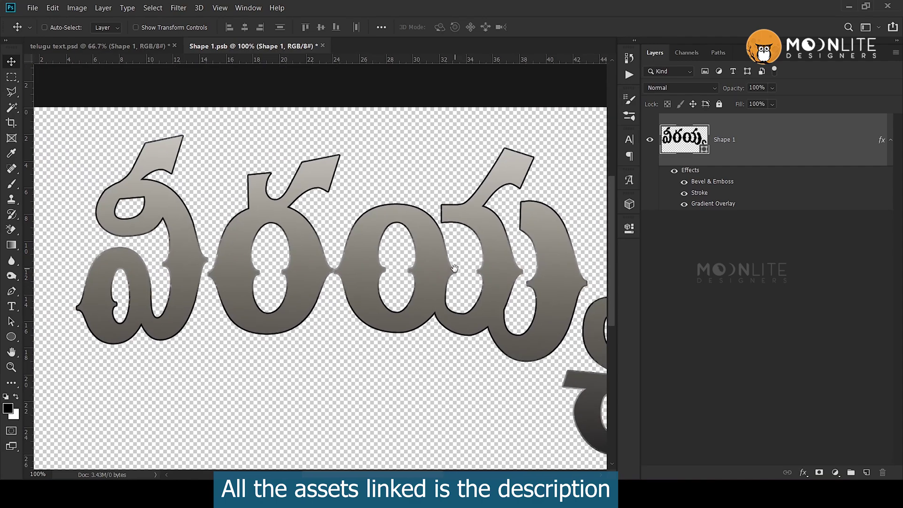
pyautogui.press('ctrl')
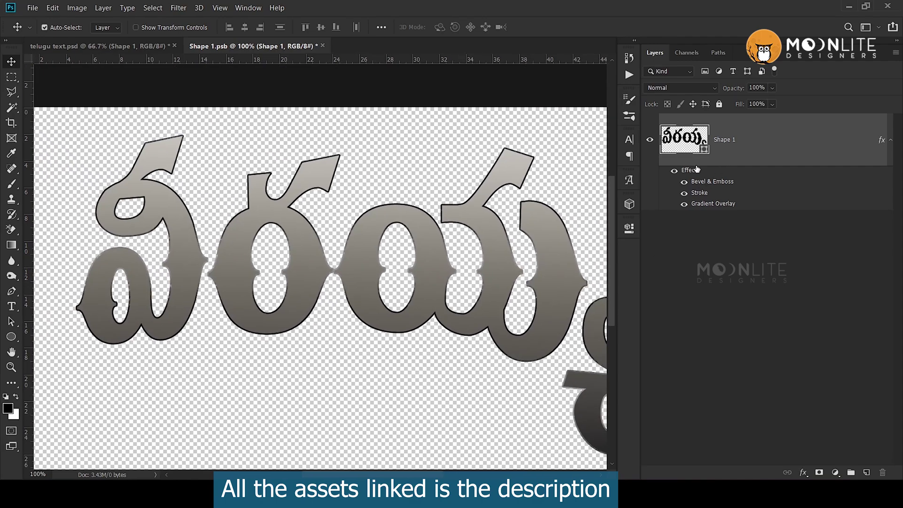
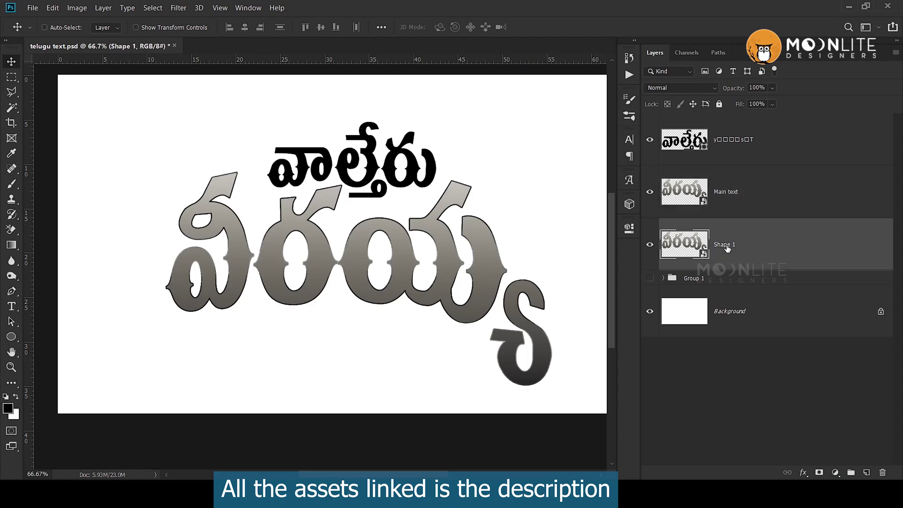
# Rename the lower వీరయ్య smart object layer "3D extrude" and hide the Main text layer and the వాల్తేరు layer.
pyautogui.write('3D extrude')
pyautogui.press('Return')
pyautogui.click(650, 192)
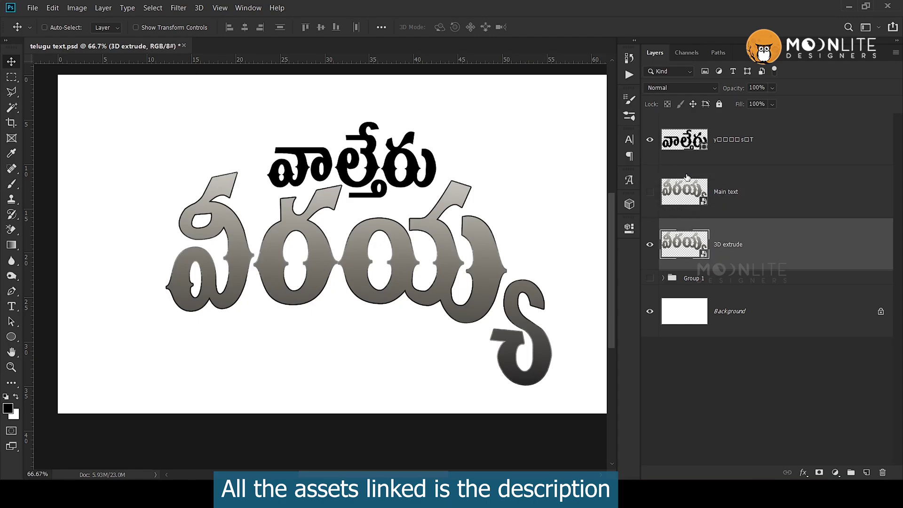
pyautogui.click(649, 139)
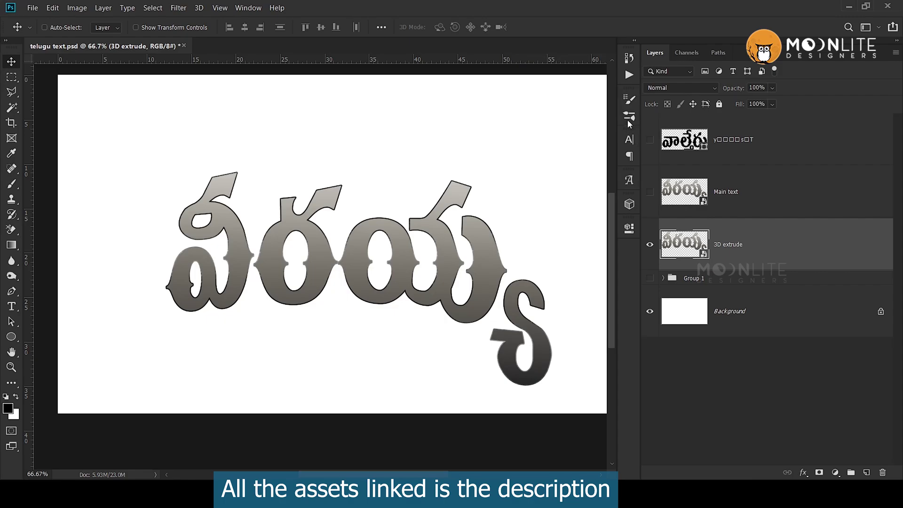
# Run the Center action from the 3D Action Extuder set on the 3D extrude layer and inspect the extruded letter sides.
pyautogui.click(629, 75)
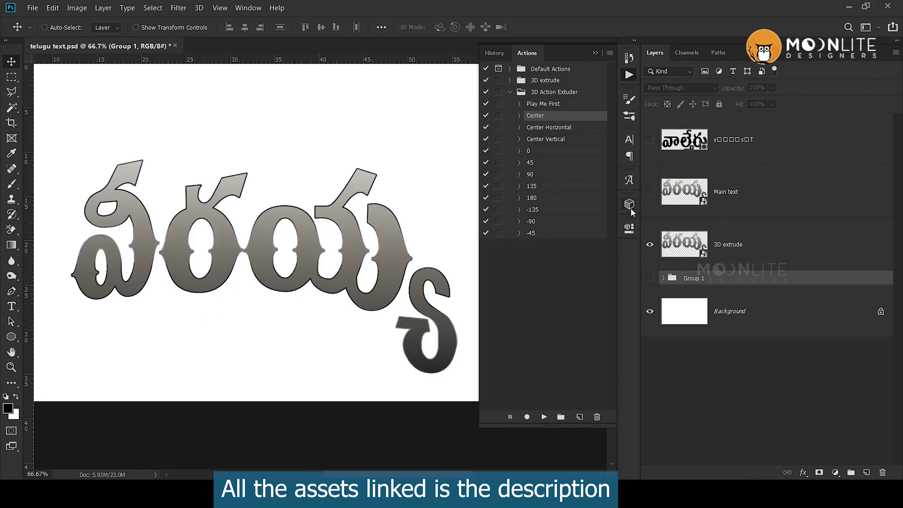
pyautogui.click(740, 243)
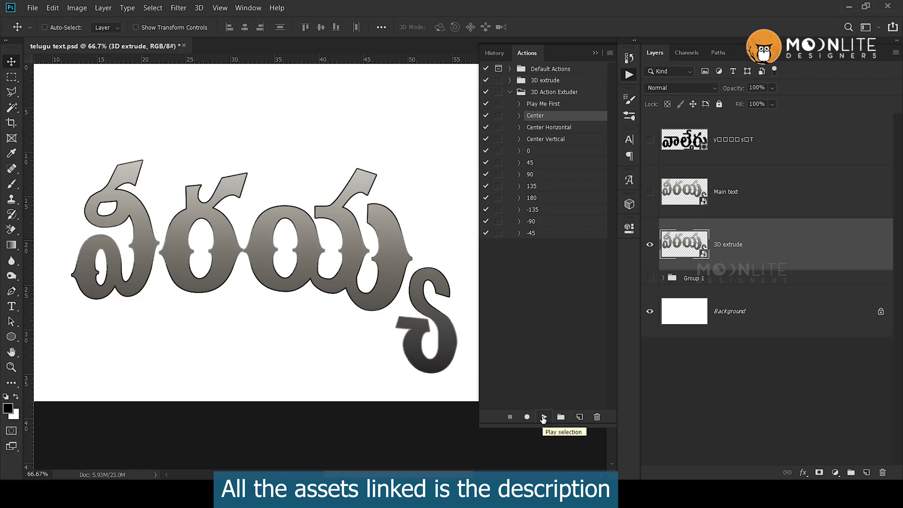
pyautogui.click(544, 418)
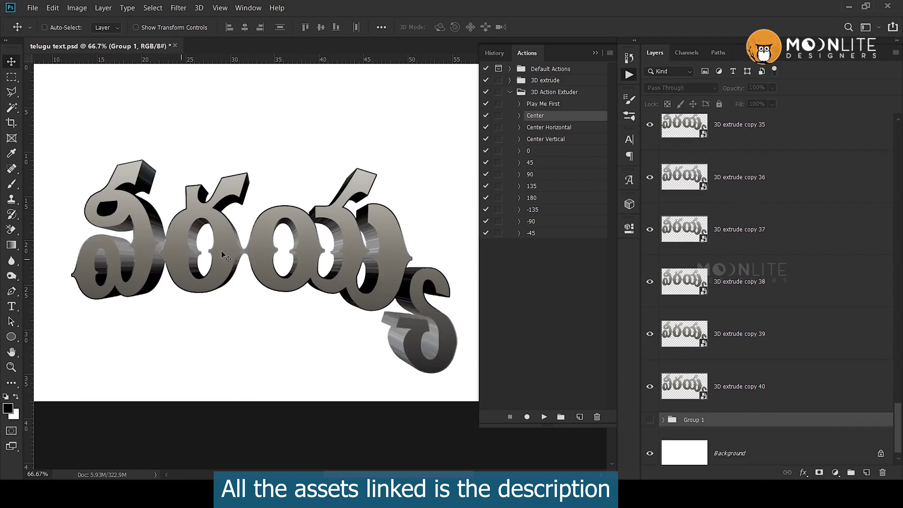
pyautogui.keyDown('ctrl'); pyautogui.click(339, 252); pyautogui.keyUp('ctrl')
pyautogui.keyDown('ctrl'); pyautogui.click(339, 252); pyautogui.keyUp('ctrl')
pyautogui.keyDown('ctrl'); pyautogui.click(339, 252); pyautogui.keyUp('ctrl')
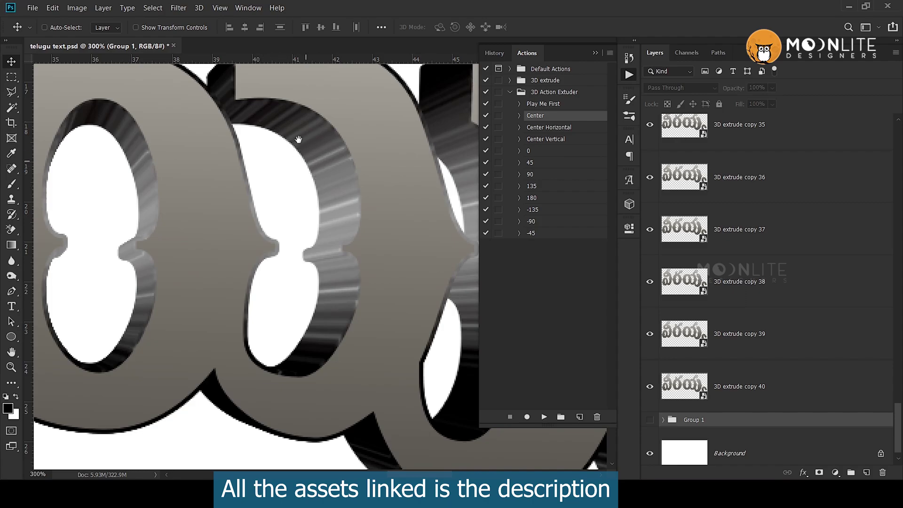
pyautogui.scroll(-6, 305, 160)
# Group the 3D extrude layer and all its copies, and name the group "3D Extrude".
pyautogui.click(753, 386)
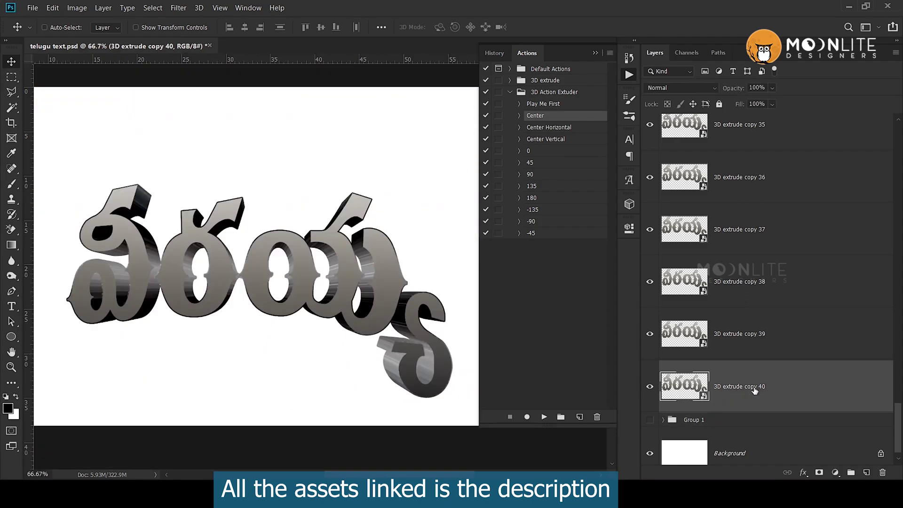
pyautogui.scroll(5, 758, 300)
pyautogui.scroll(15, 757, 300)
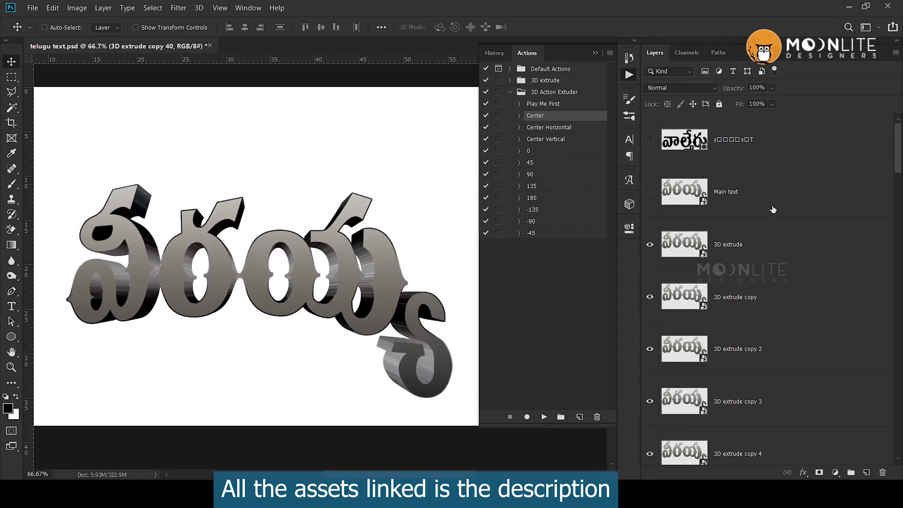
pyautogui.keyDown('shift'); pyautogui.click(760, 251); pyautogui.keyUp('shift')
pyautogui.hotkey('ctrl', 'g')
pyautogui.doubleClick(694, 226)
pyautogui.write('3D Extr')
pyautogui.press('Return')
# Make the Main text layer above the 3D Extrude group visible again and put the actions list away.
pyautogui.click(755, 195)
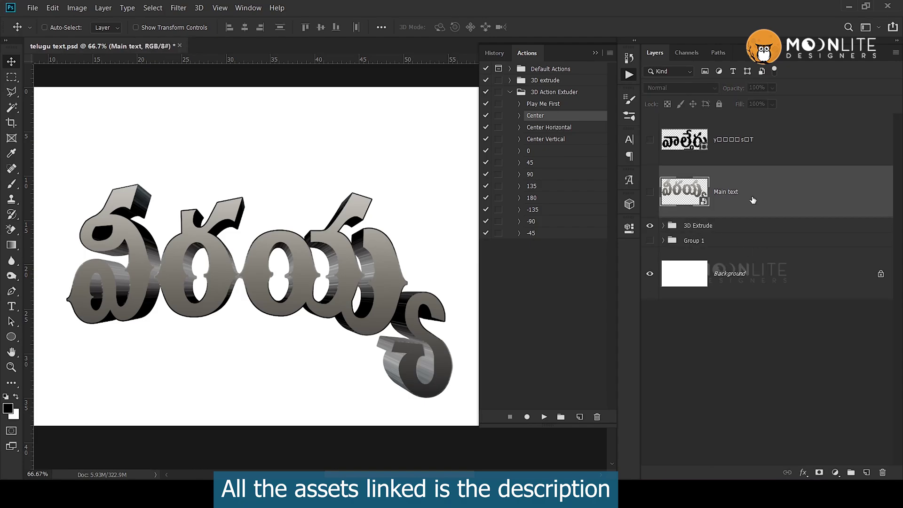
pyautogui.click(650, 193)
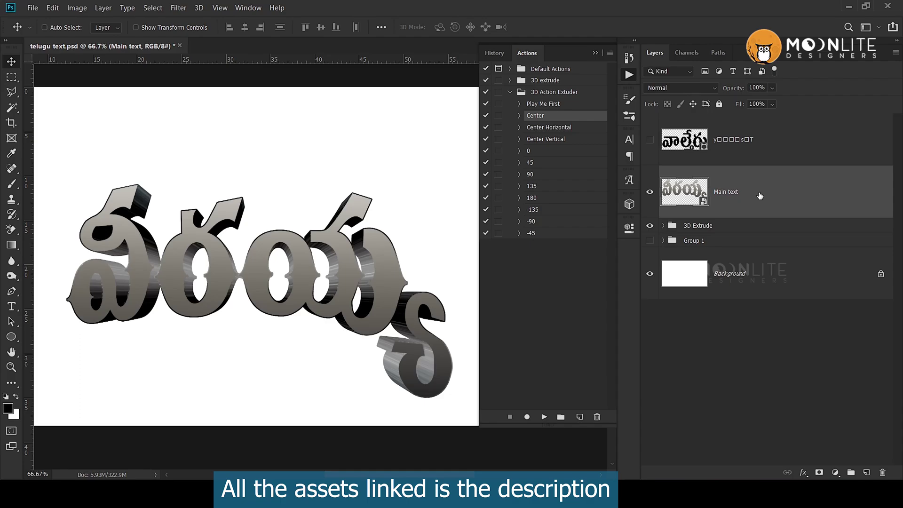
pyautogui.click(595, 54)
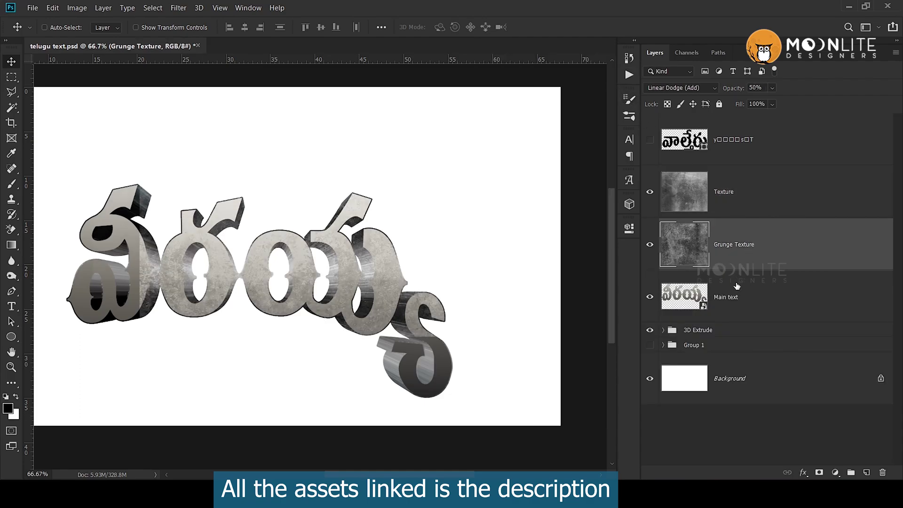
# Group the Main text, Grunge Texture and Texture layers, and name the group "Main text".
pyautogui.click(738, 300)
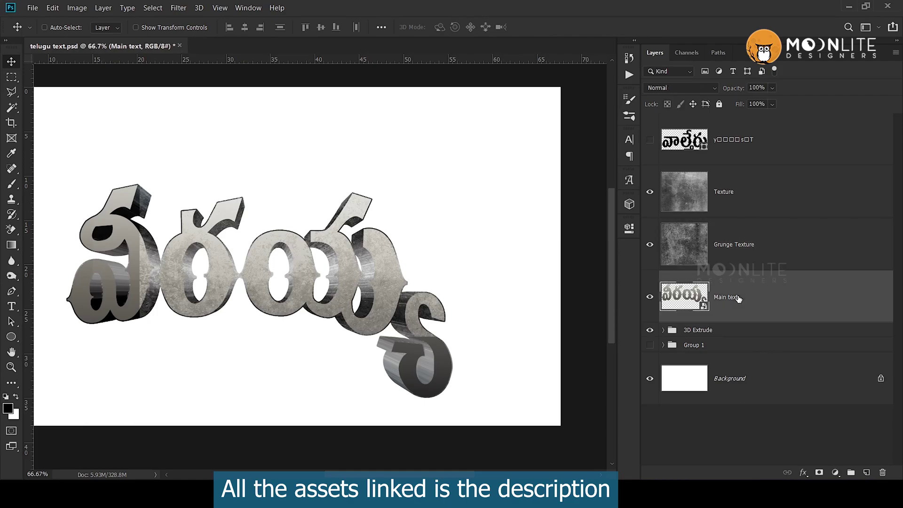
pyautogui.keyDown('shift'); pyautogui.click(743, 254); pyautogui.keyUp('shift')
pyautogui.keyDown('shift'); pyautogui.click(739, 211); pyautogui.keyUp('shift')
pyautogui.hotkey('ctrl', 'g')
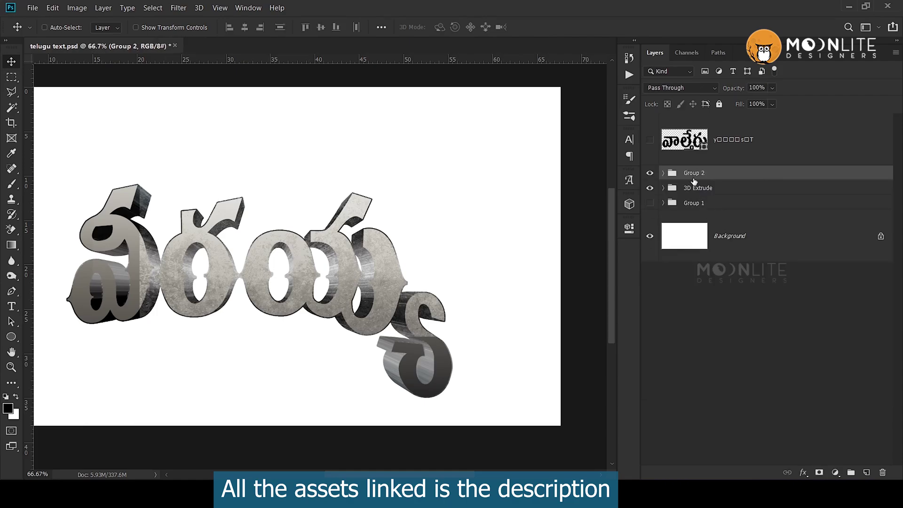
pyautogui.write('Main text')
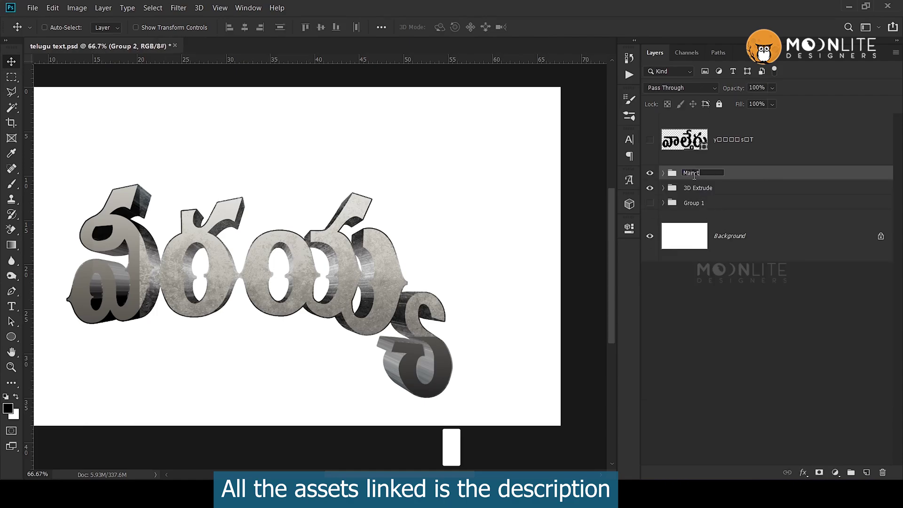
pyautogui.press('Return')
# Transform the Texture layer in the Main text group so it lies over the వీరయ్య lettering.
pyautogui.click(664, 172)
pyautogui.click(748, 207)
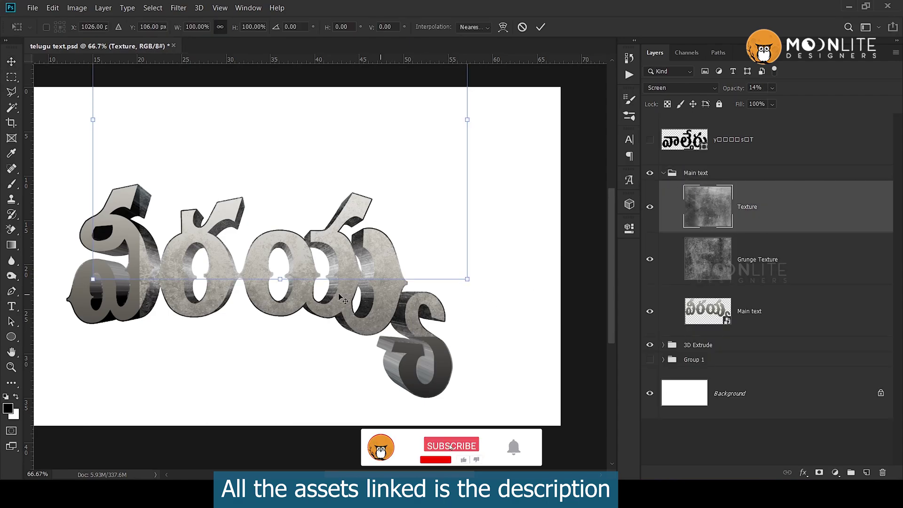
pyautogui.hotkey('ctrl', '-')
pyautogui.hotkey('ctrl', 't')
pyautogui.moveTo(277, 273); pyautogui.dragTo(237, 273)
pyautogui.press('Return')
# Move the Grunge Texture layer over the lettering and stretch it wider to cover the whole word.
pyautogui.click(744, 264)
pyautogui.hotkey('ctrl', 't')
pyautogui.moveTo(364, 262); pyautogui.dragTo(304, 324)
pyautogui.moveTo(539, 261); pyautogui.dragTo(585, 261)
pyautogui.press('Return')
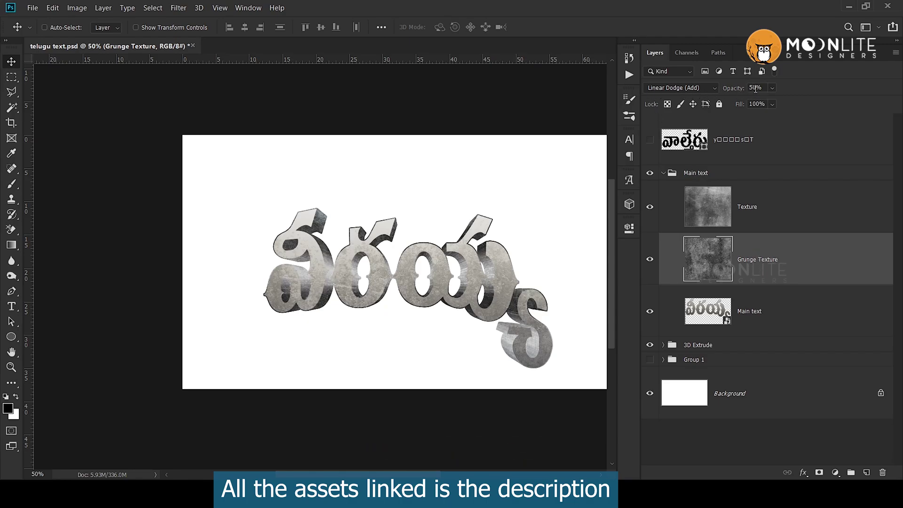
# Clip the Grunge Texture and Texture layers to the Main text layer.
pyautogui.click(767, 216)
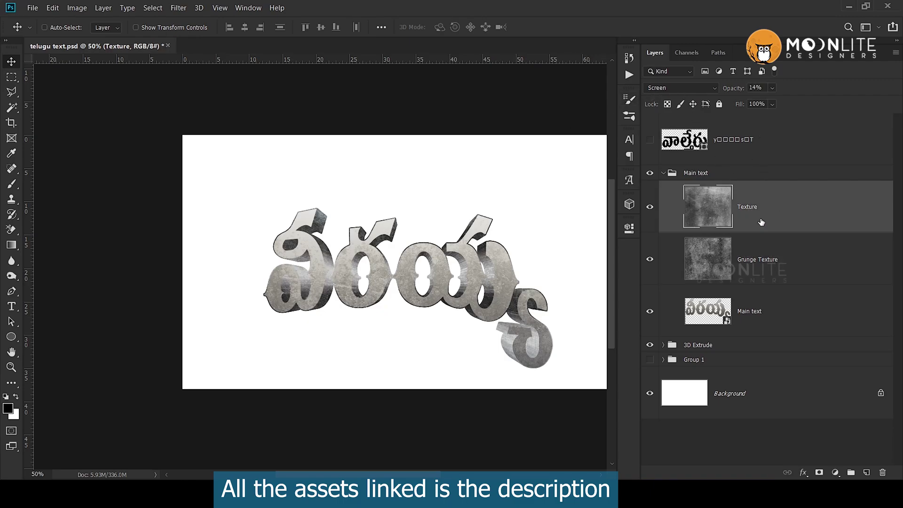
pyautogui.click(763, 282)
pyautogui.keyDown('alt'); pyautogui.click(745, 286); pyautogui.keyUp('alt')
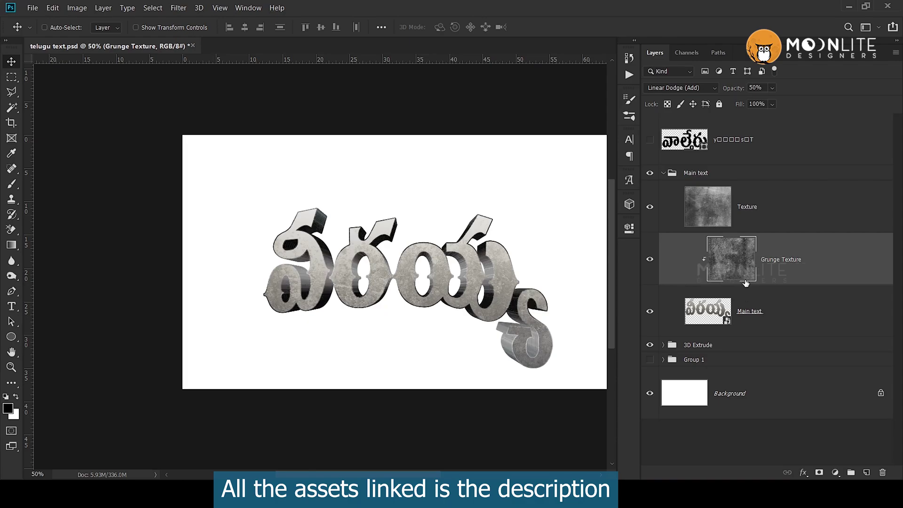
pyautogui.click(749, 220)
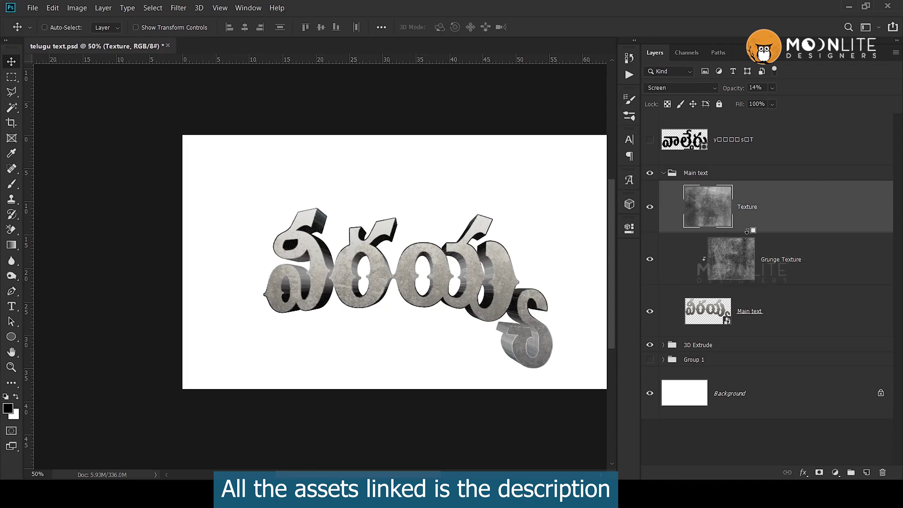
pyautogui.keyDown('alt'); pyautogui.click(750, 232); pyautogui.keyUp('alt')
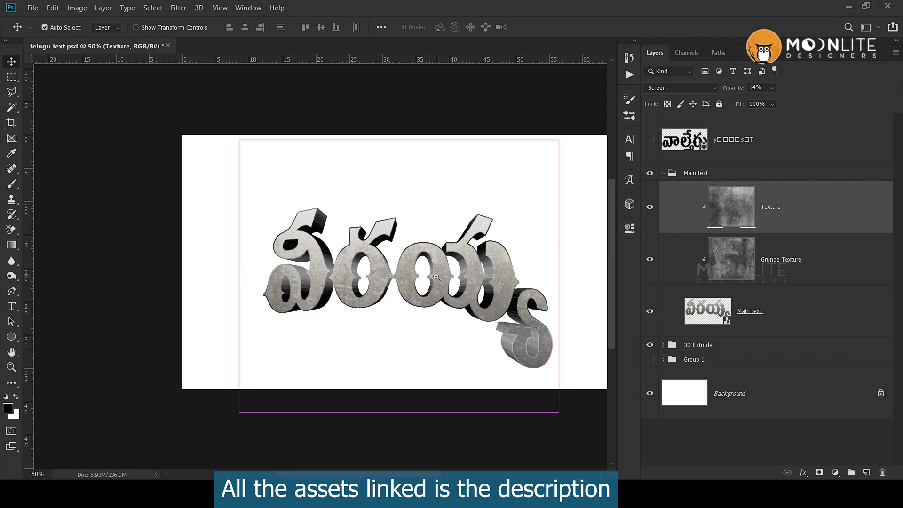
# Add a Gradient Map with the Foreground to Background gradient above the Texture layer and clip it to the lettering.
pyautogui.moveTo(436, 277); pyautogui.dragTo(523, 281)
pyautogui.keyDown('alt'); pyautogui.click(500, 278); pyautogui.keyUp('alt')
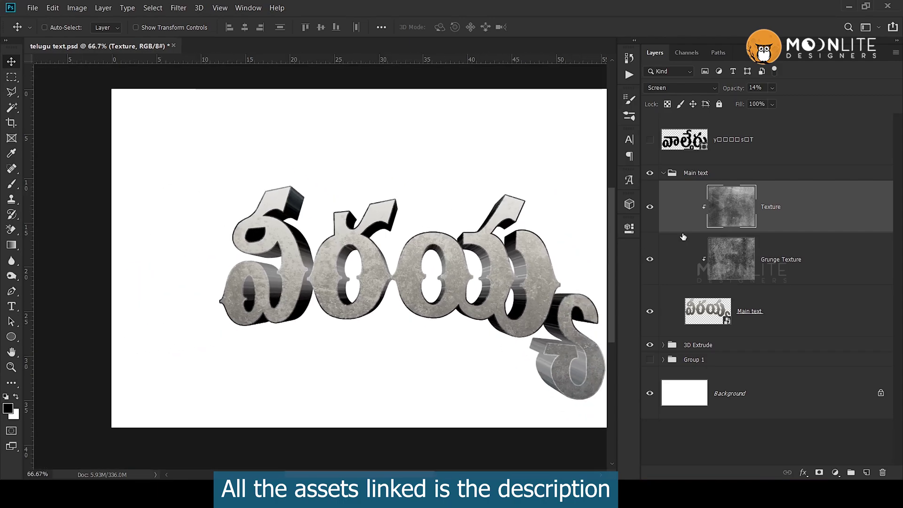
pyautogui.click(836, 472)
pyautogui.click(833, 456)
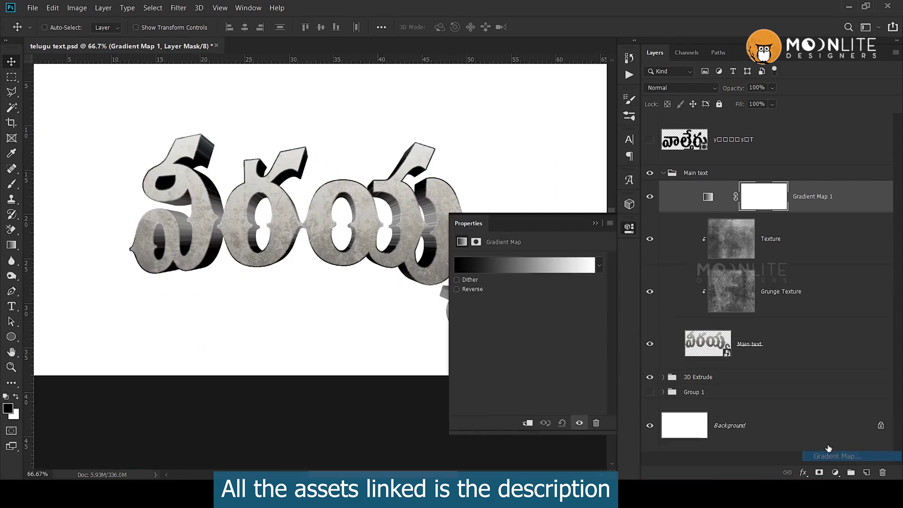
pyautogui.click(537, 269)
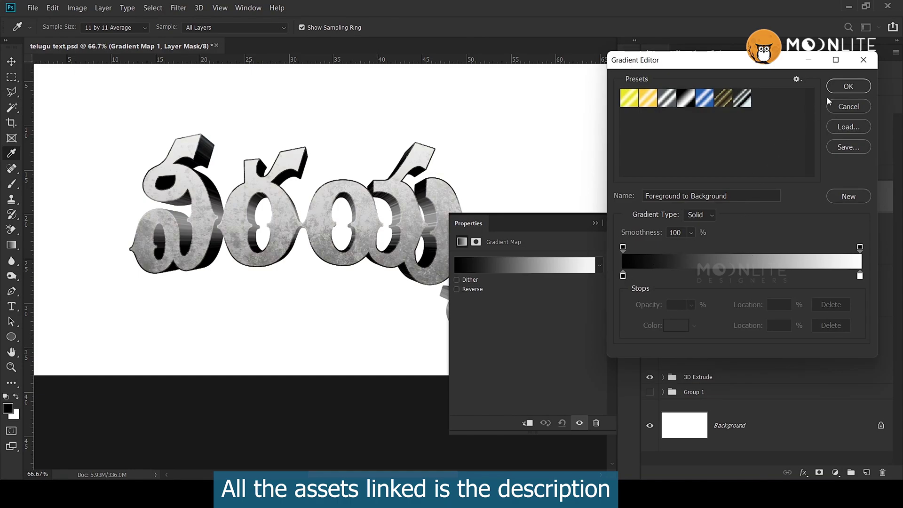
pyautogui.click(844, 88)
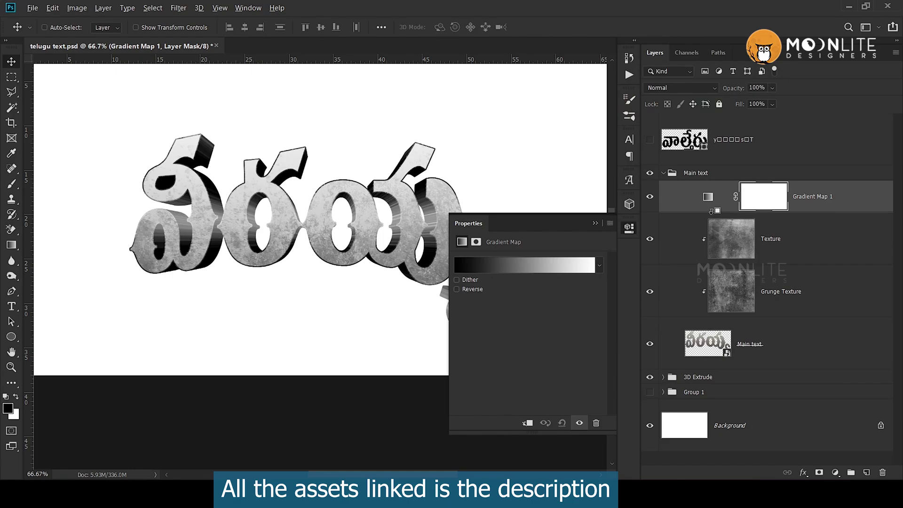
pyautogui.keyDown('alt'); pyautogui.click(712, 213); pyautogui.keyUp('alt')
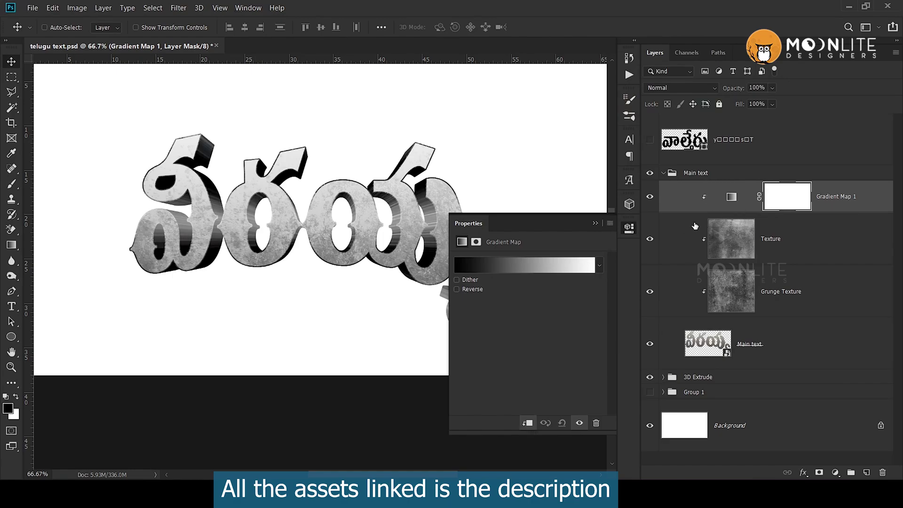
pyautogui.moveTo(728, 204); pyautogui.dragTo(731, 322)
pyautogui.hotkey('ctrl', 'z')
pyautogui.click(596, 223)
# Collapse the Main text group and examine the textured letter faces up close.
pyautogui.scroll(2, 358, 253)
pyautogui.click(660, 175)
pyautogui.click(663, 173)
pyautogui.scroll(-3, 306, 189)
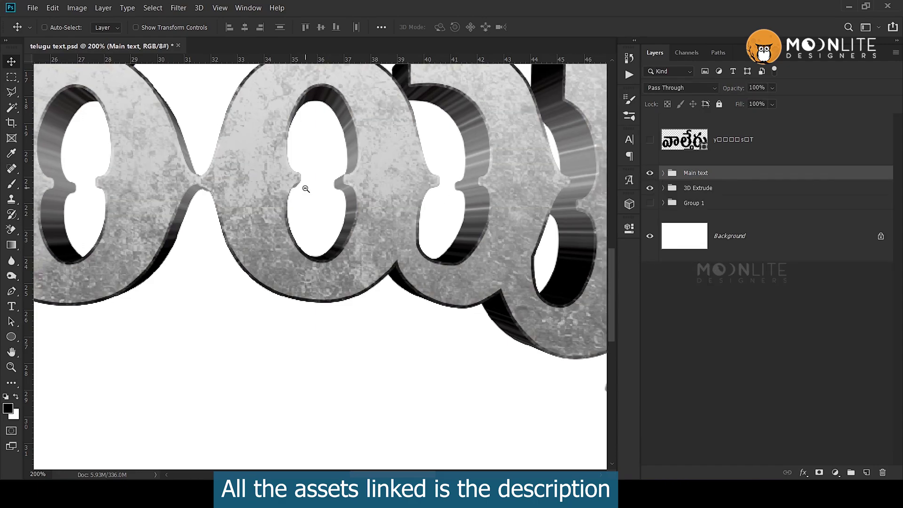
pyautogui.moveTo(301, 129); pyautogui.dragTo(356, 197)
pyautogui.keyDown('ctrl'); pyautogui.click(693, 188); pyautogui.keyUp('ctrl')
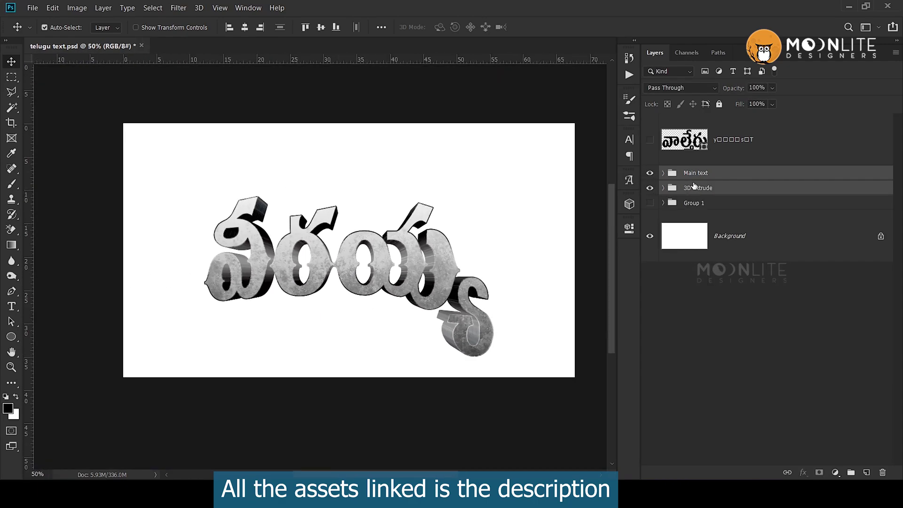
pyautogui.hotkey('ctrl', 'j')
pyautogui.click(711, 177)
pyautogui.doubleClick(701, 174)
pyautogui.write('Sub  text')
pyautogui.click(697, 189)
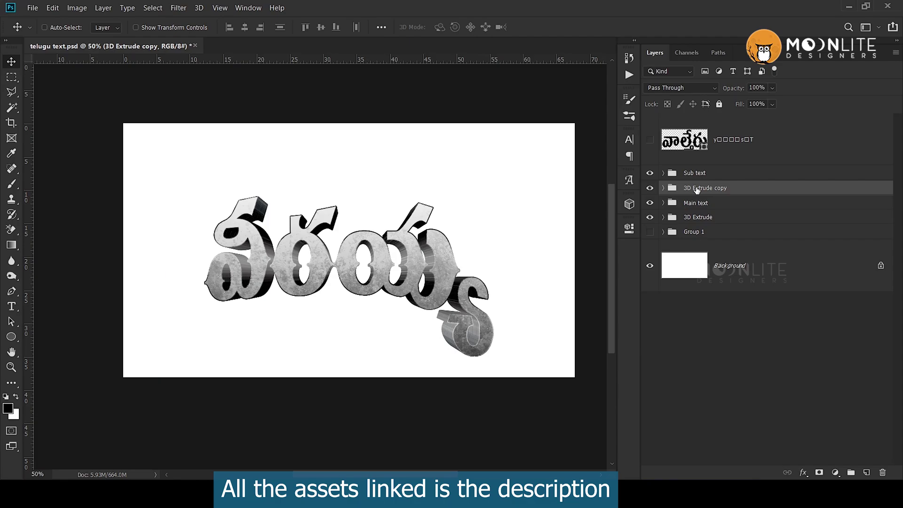
pyautogui.keyDown('ctrl'); pyautogui.click(698, 175); pyautogui.keyUp('ctrl')
pyautogui.press('Delete')
# Create a new smart object via copy from the topmost 3D extrude layer, place it above the Main text group and open its contents.
pyautogui.click(699, 189)
pyautogui.click(664, 188)
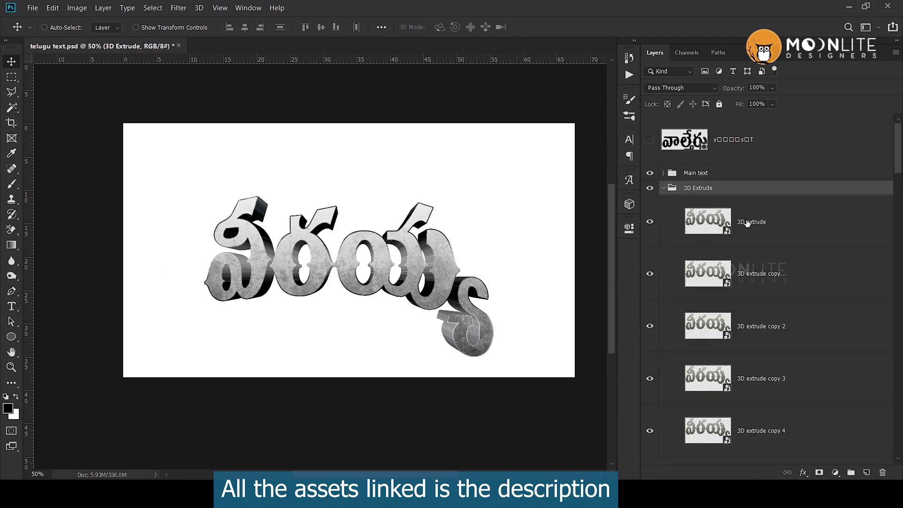
pyautogui.click(663, 188)
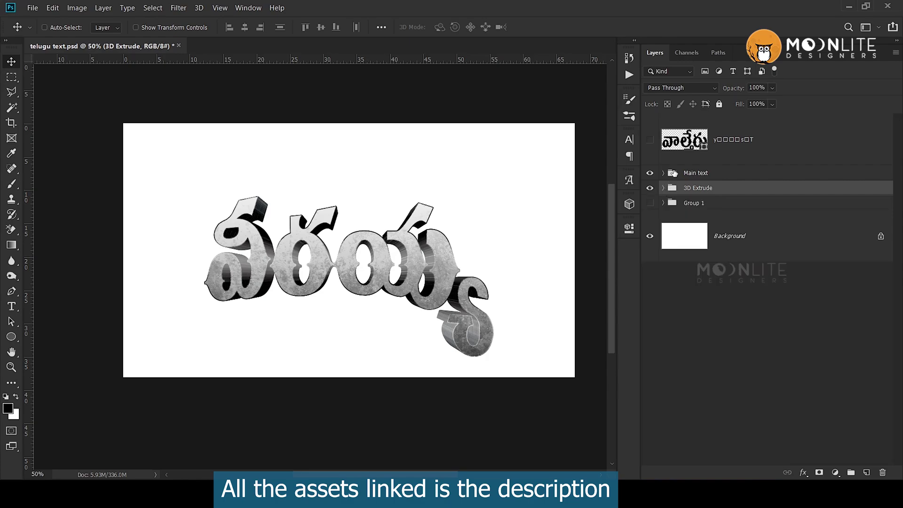
pyautogui.click(730, 143)
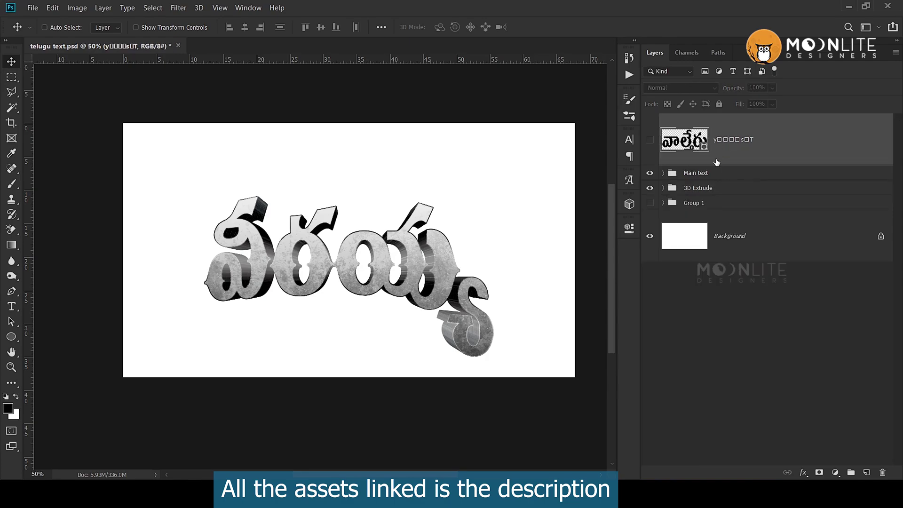
pyautogui.click(664, 189)
pyautogui.click(769, 228)
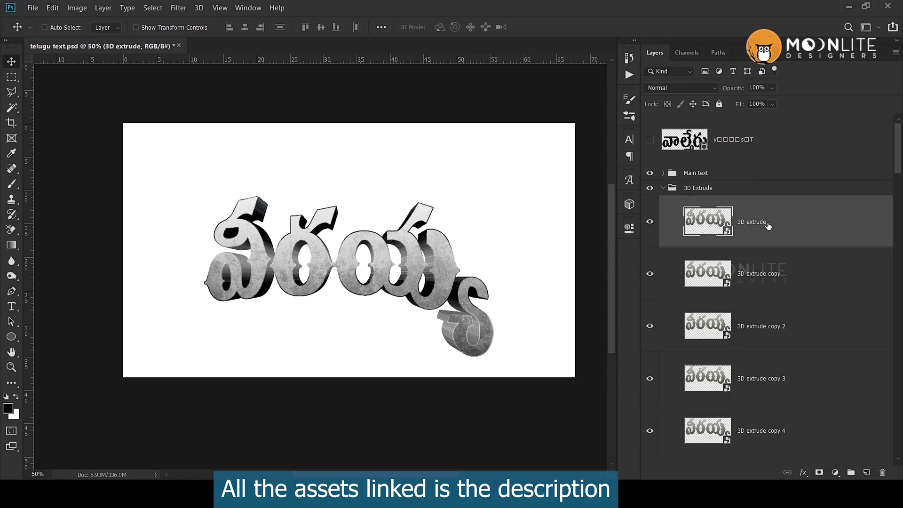
pyautogui.rightClick(769, 226)
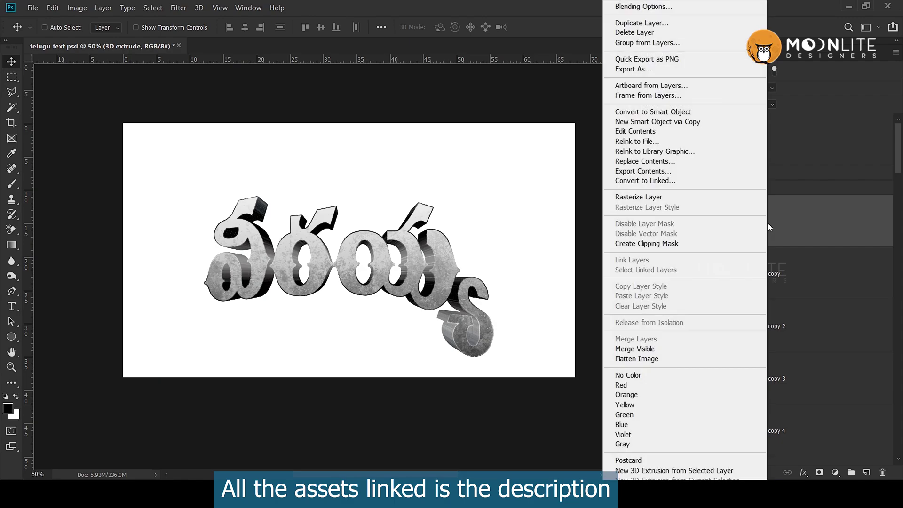
pyautogui.click(691, 124)
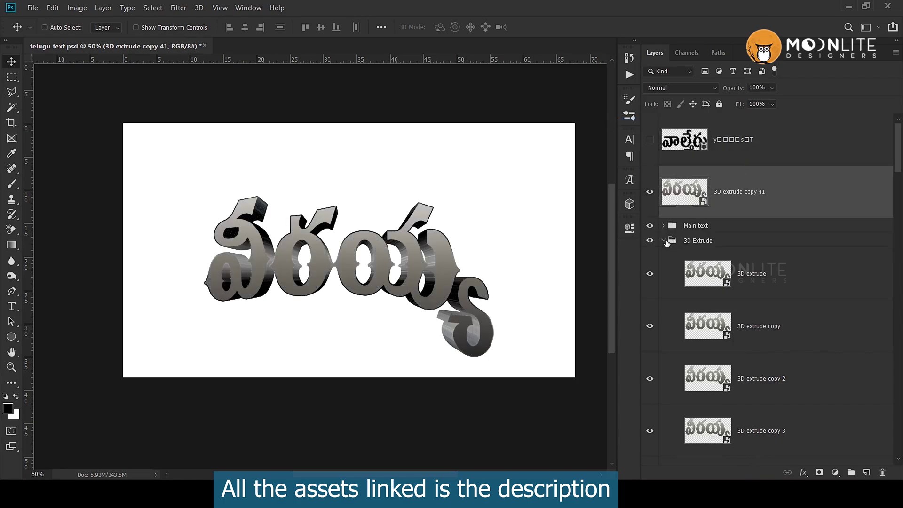
pyautogui.click(664, 240)
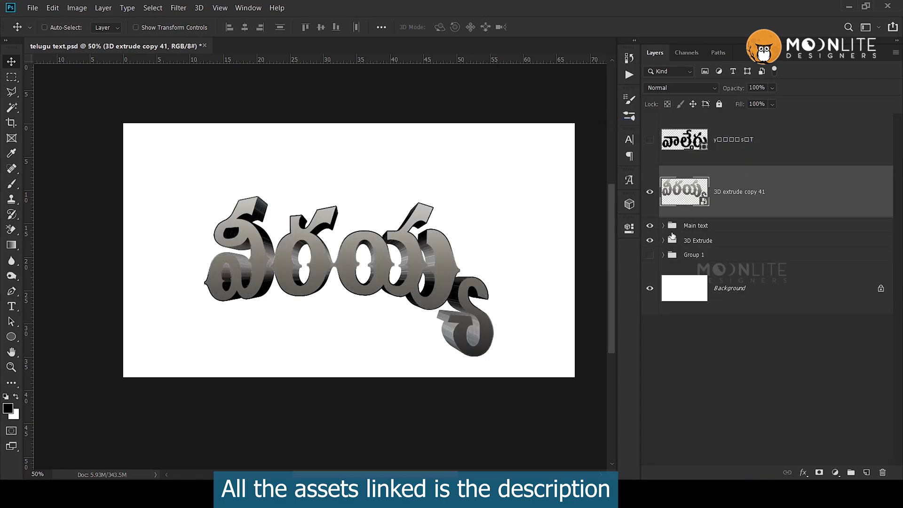
pyautogui.doubleClick(704, 203)
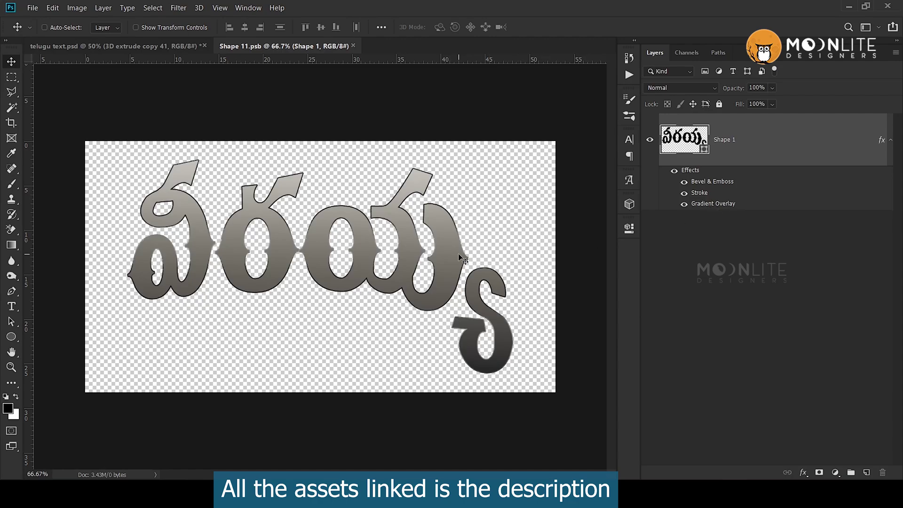
# Replace the 3D extrude smart object copy with a plain duplicate of the topmost 3D extrude layer above the Main text group and open its contents.
pyautogui.hotkey('ctrl', 'w')
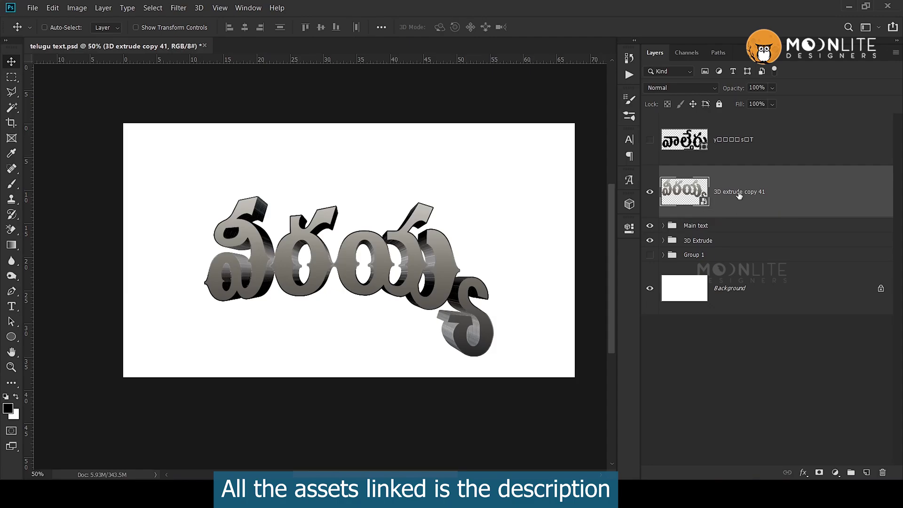
pyautogui.press('Delete')
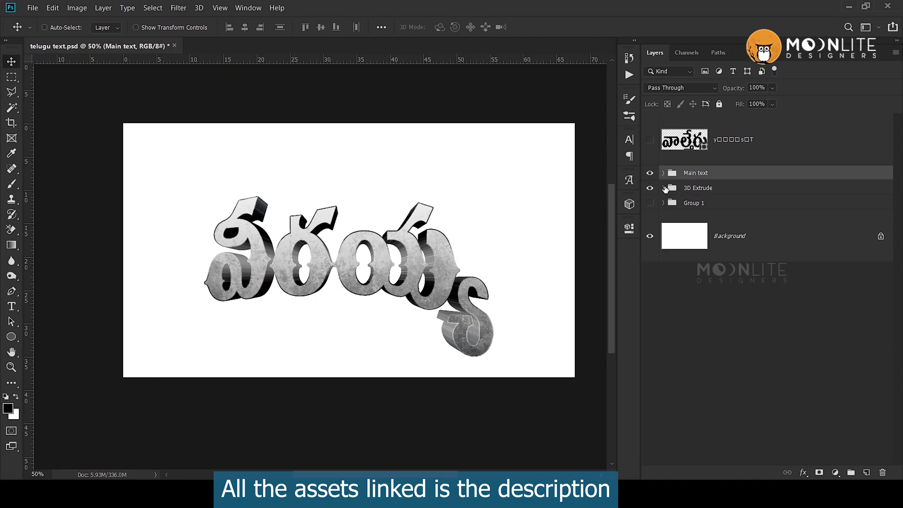
pyautogui.click(664, 188)
pyautogui.click(761, 225)
pyautogui.moveTo(765, 229); pyautogui.dragTo(752, 165)
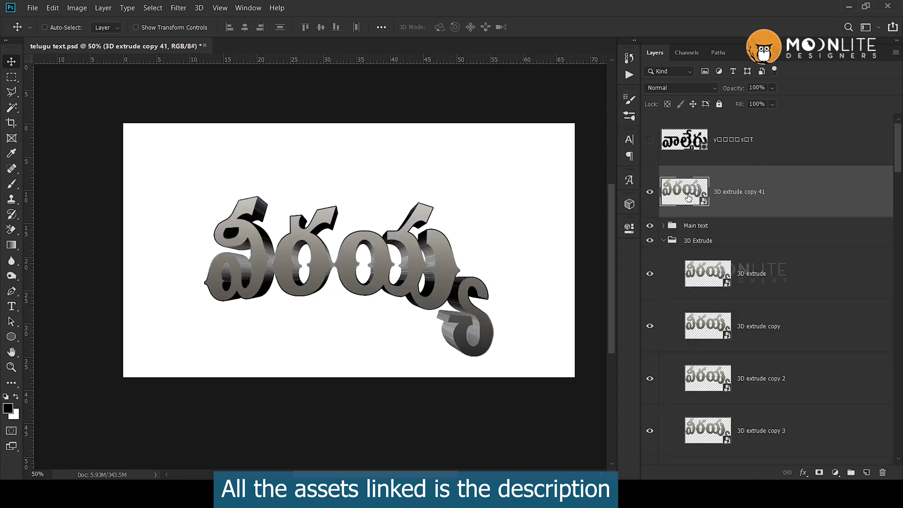
pyautogui.doubleClick(704, 202)
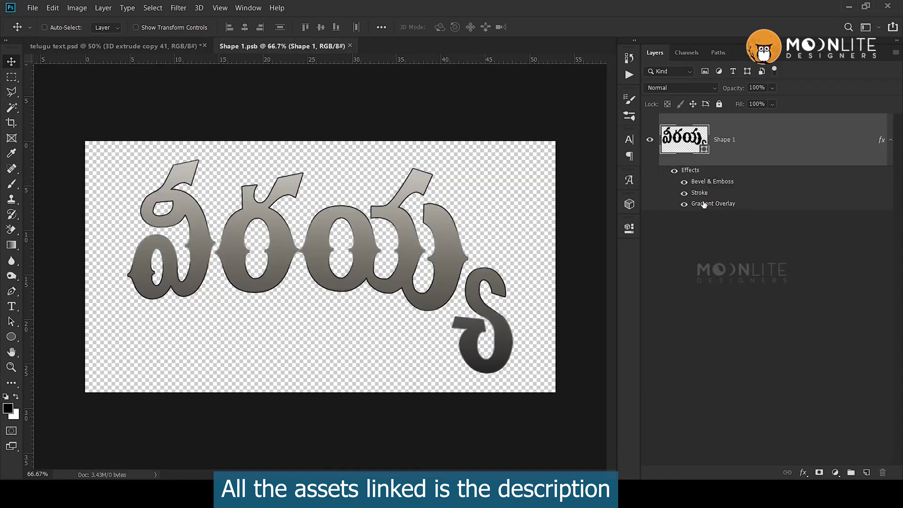
# Hide Shape 1 in the smart object, bring in the వాల్తేరు shape, enlarge it and give it Shape 1's layer effects.
pyautogui.click(650, 139)
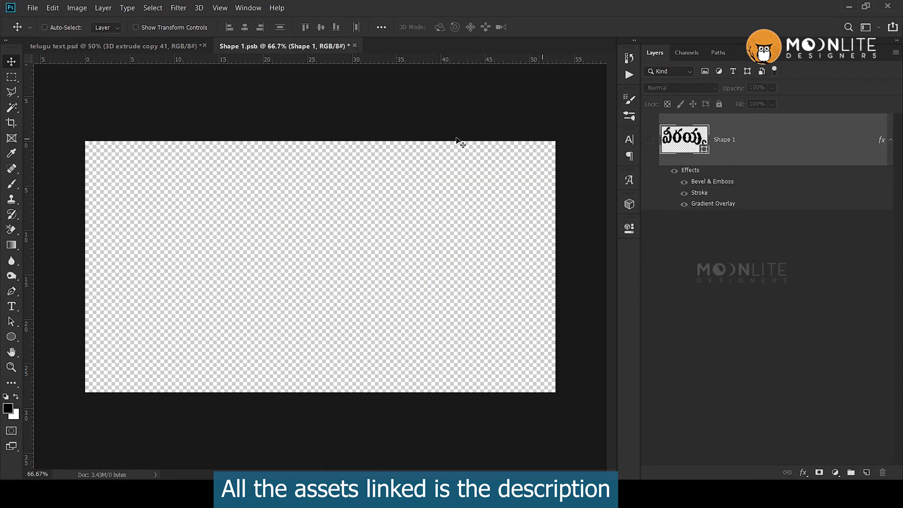
pyautogui.click(141, 46)
pyautogui.moveTo(778, 141); pyautogui.dragTo(313, 263)
pyautogui.hotkey('ctrl', 't')
pyautogui.hotkey('ctrl', 'z')
pyautogui.moveTo(398, 304); pyautogui.dragTo(464, 323)
pyautogui.press('Return')
pyautogui.moveTo(695, 163); pyautogui.dragTo(694, 160)
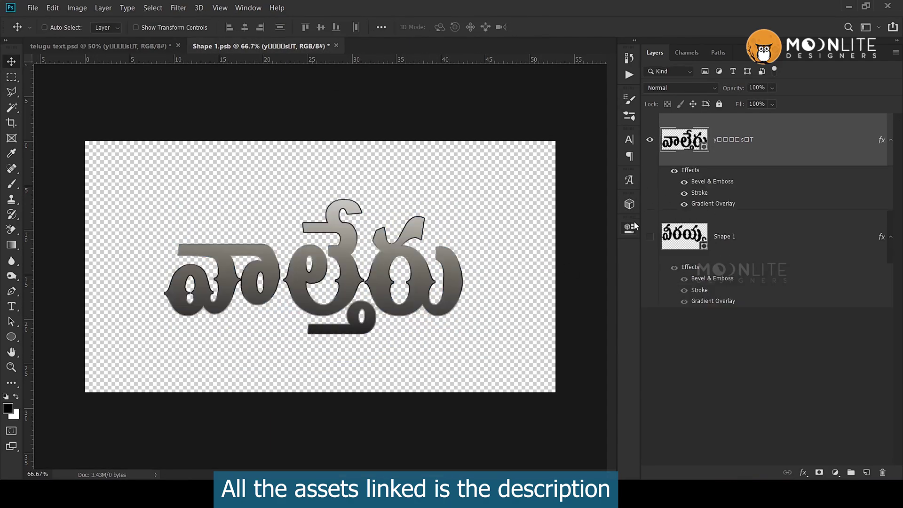
# Save Shape 1.psb, undo the resulting smart object update in telugu text.psd and delete the 3D extrude copy above the Main text group.
pyautogui.hotkey('ctrl', 's')
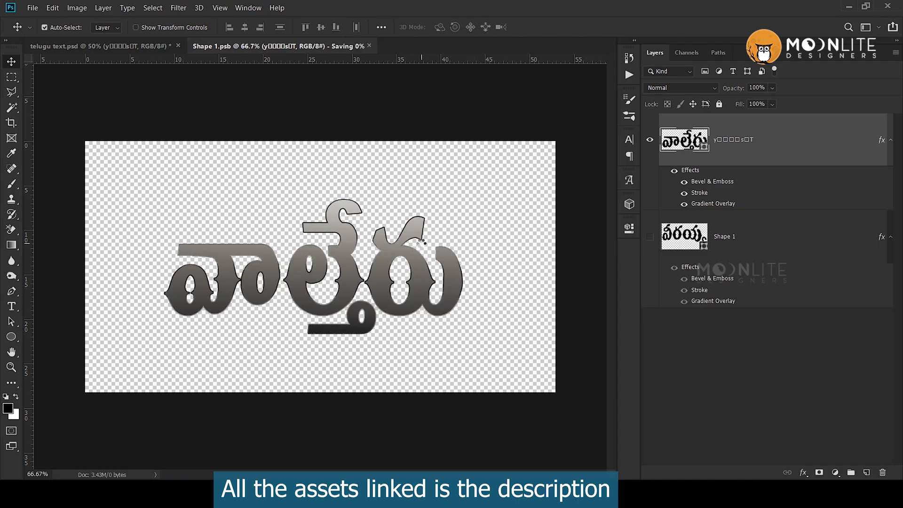
pyautogui.click(120, 46)
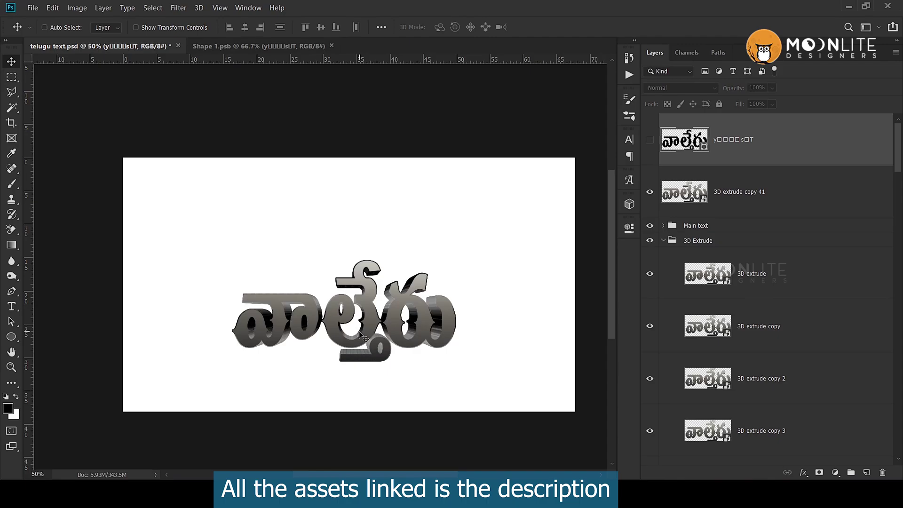
pyautogui.press('ctrl')
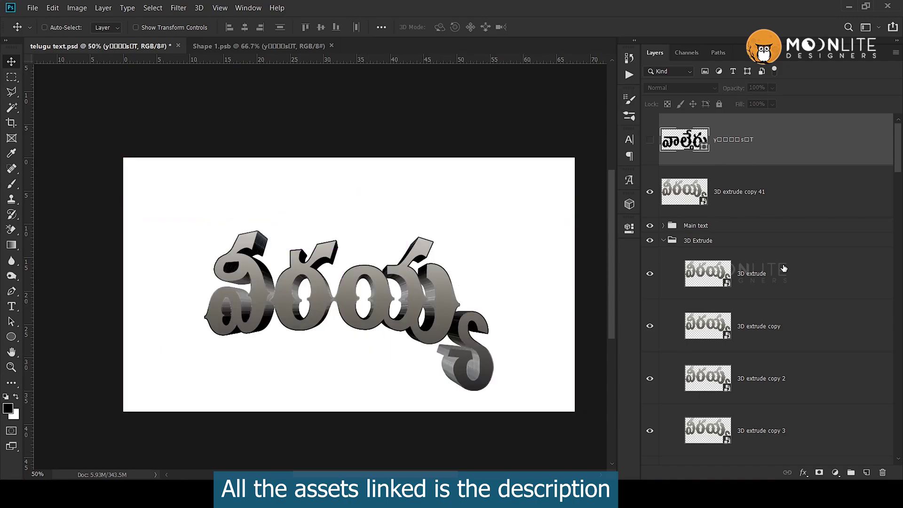
pyautogui.click(771, 194)
pyautogui.press('Delete')
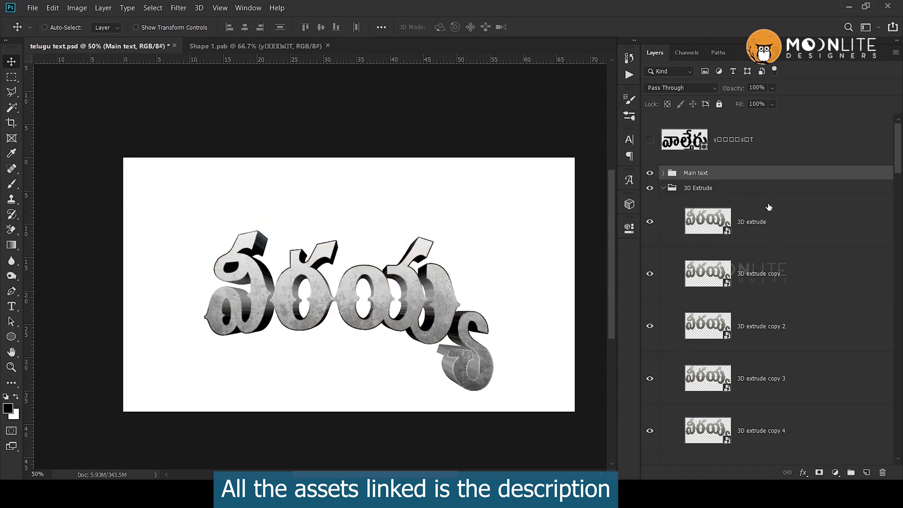
# Create a new smart object via copy from the Main text layer and place it above the Main text group.
pyautogui.click(767, 229)
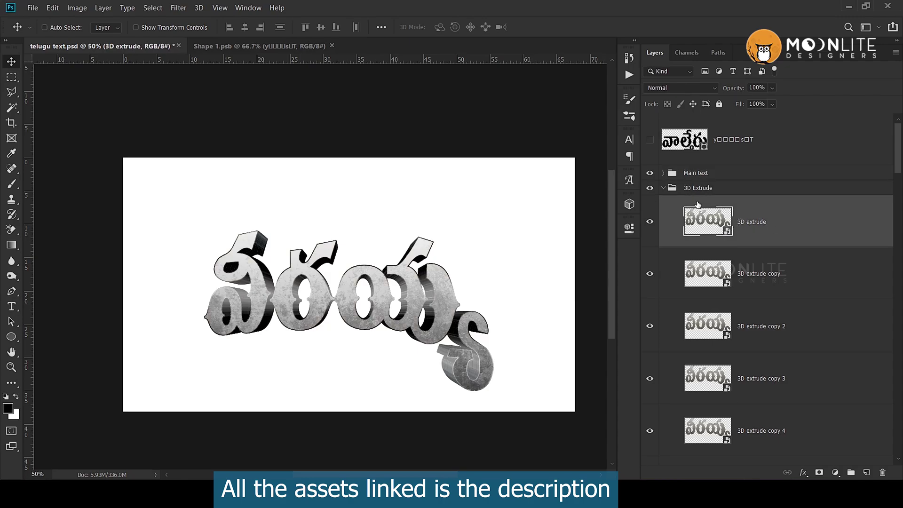
pyautogui.click(663, 187)
pyautogui.click(664, 173)
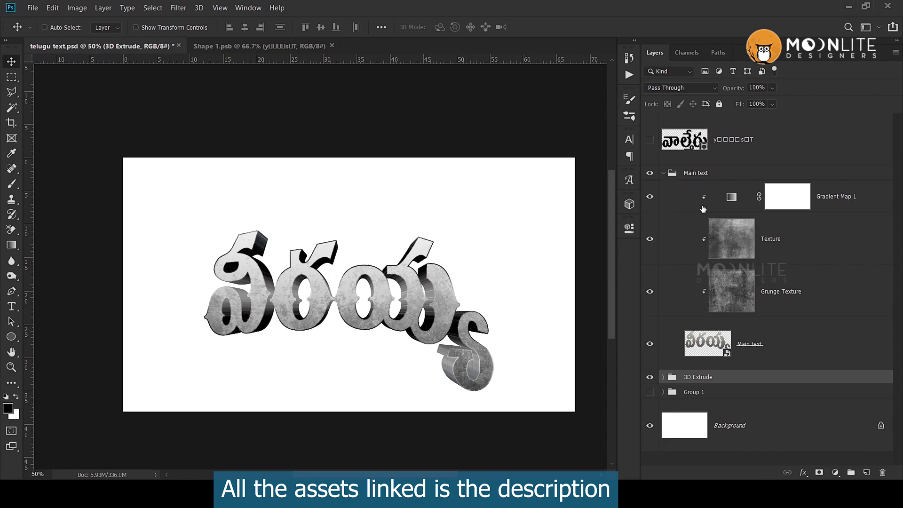
pyautogui.click(780, 347)
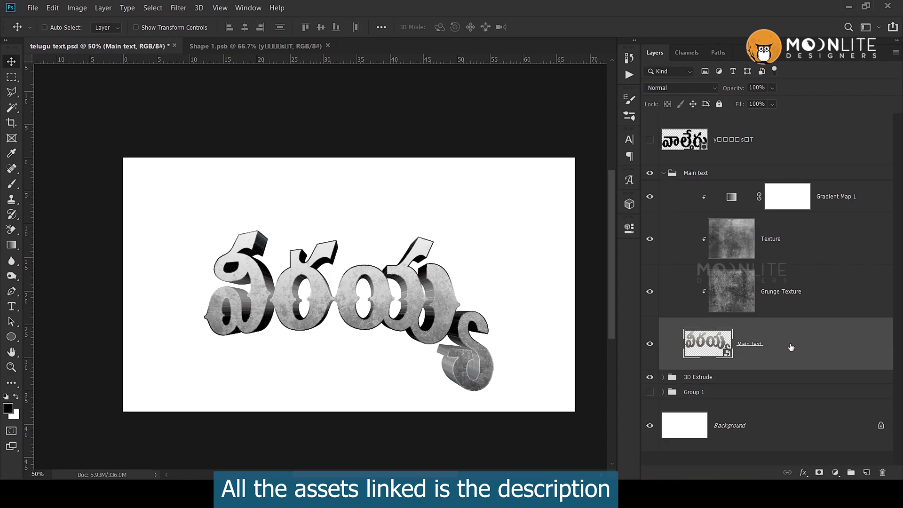
pyautogui.rightClick(791, 347)
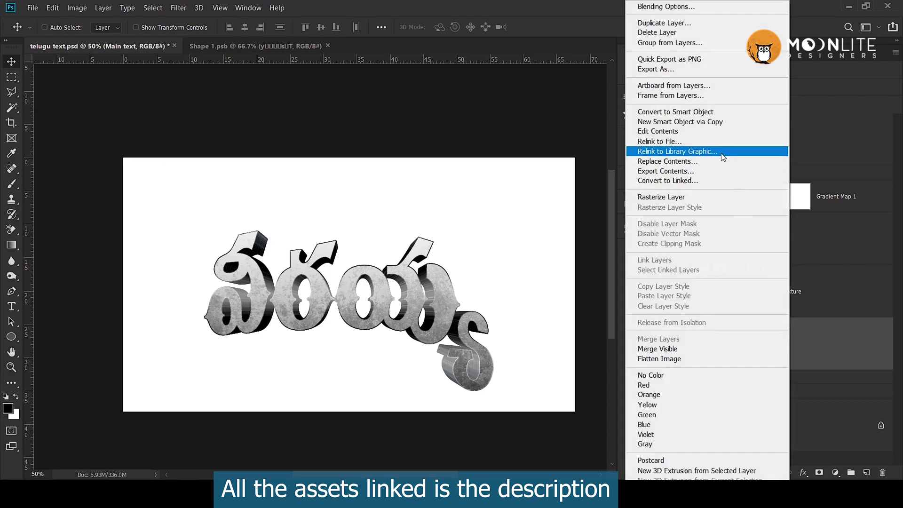
pyautogui.click(705, 123)
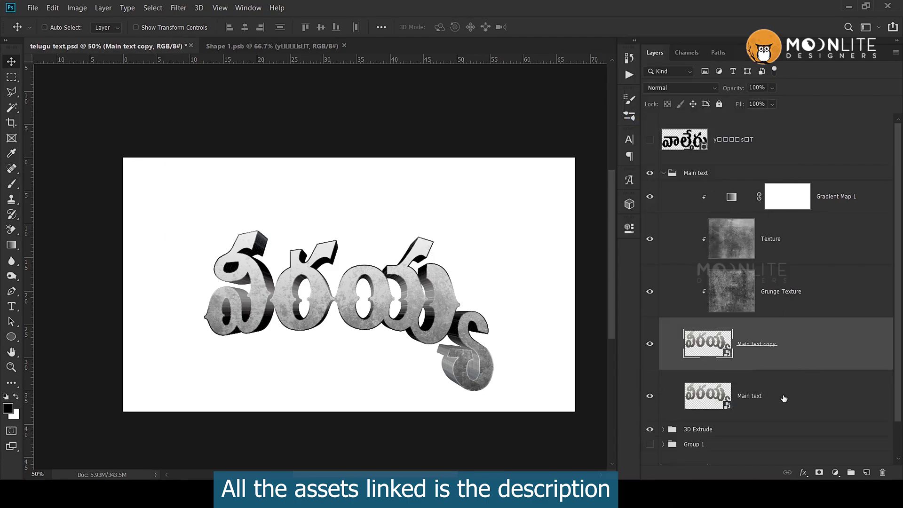
pyautogui.moveTo(787, 348); pyautogui.dragTo(803, 149)
# Clip the Grunge Texture, Texture and Gradient Map 1 layers back to the Main text layer and collapse the group.
pyautogui.click(778, 343)
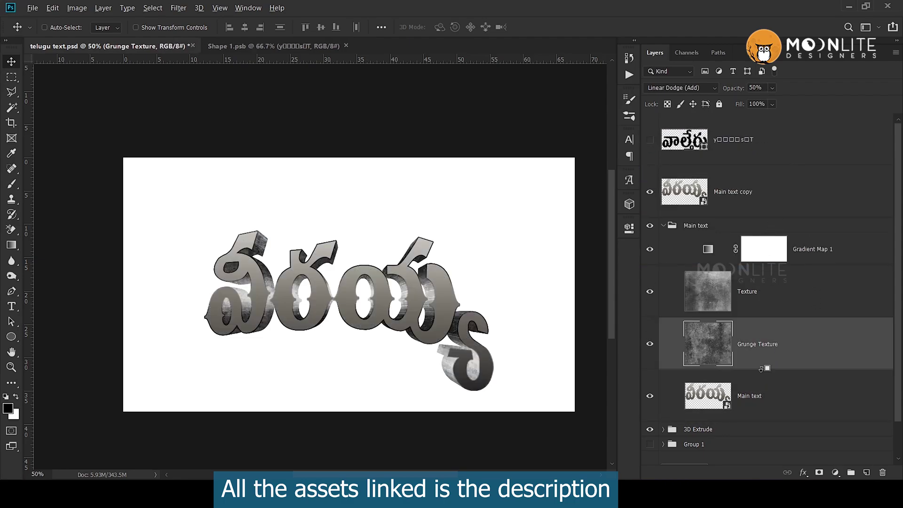
pyautogui.keyDown('alt'); pyautogui.click(765, 369); pyautogui.keyUp('alt')
pyautogui.keyDown('alt'); pyautogui.click(748, 317); pyautogui.keyUp('alt')
pyautogui.keyDown('alt'); pyautogui.click(737, 263); pyautogui.keyUp('alt')
pyautogui.click(663, 225)
pyautogui.click(652, 194)
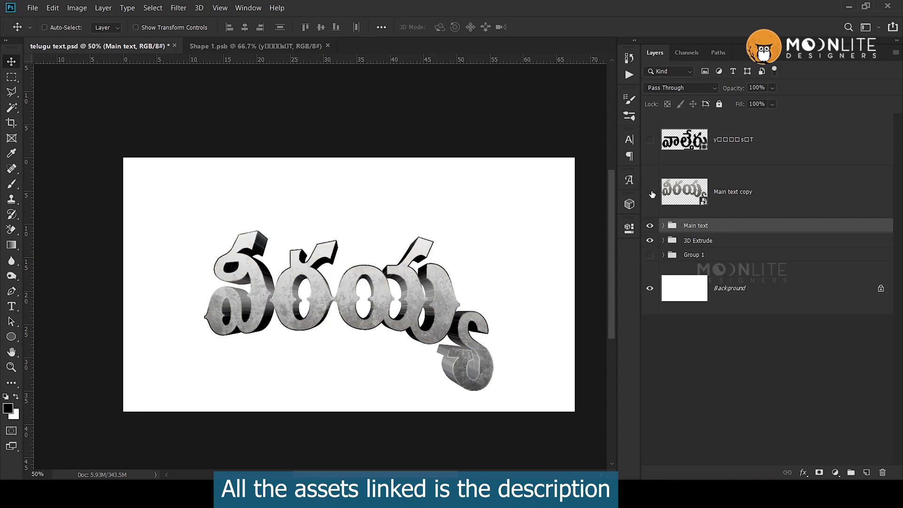
# Open the contents of the Main text copy smart object and close the Shape 1.psb document.
pyautogui.click(726, 198)
pyautogui.click(684, 142)
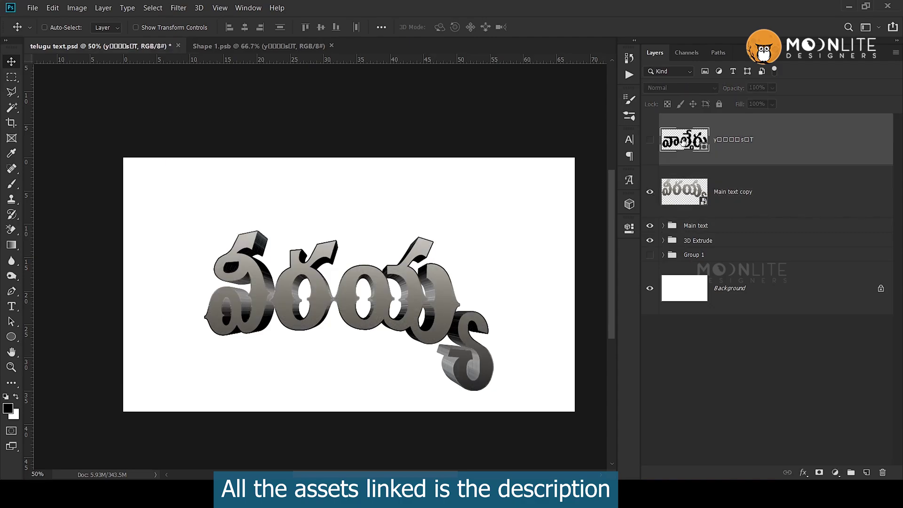
pyautogui.click(704, 204)
pyautogui.doubleClick(704, 204)
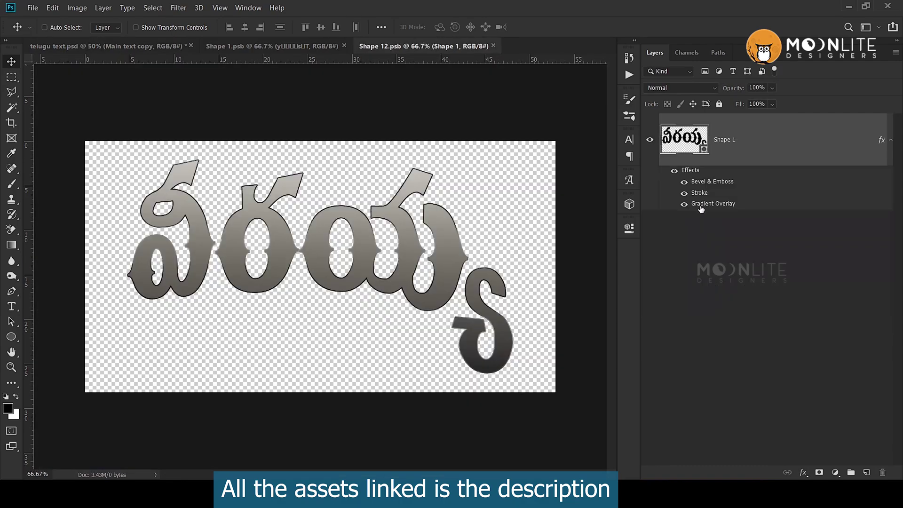
pyautogui.click(240, 45)
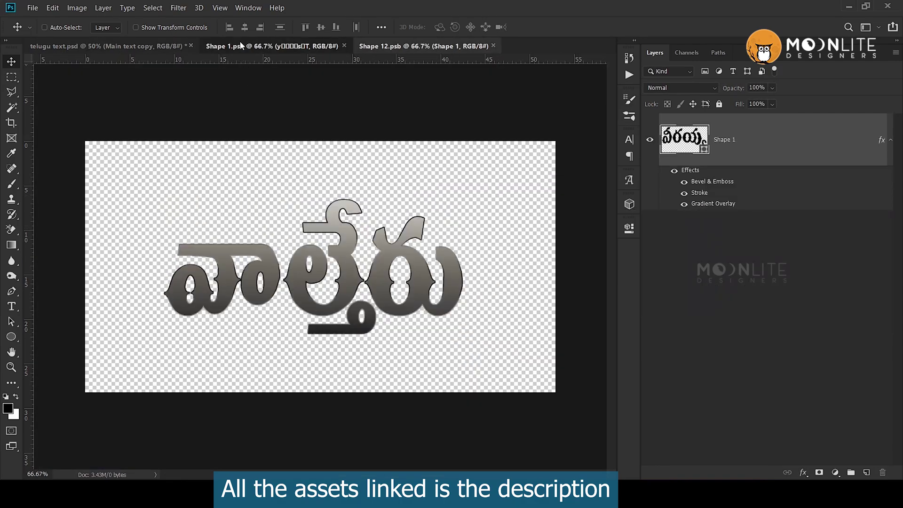
pyautogui.hotkey('ctrl', 'w')
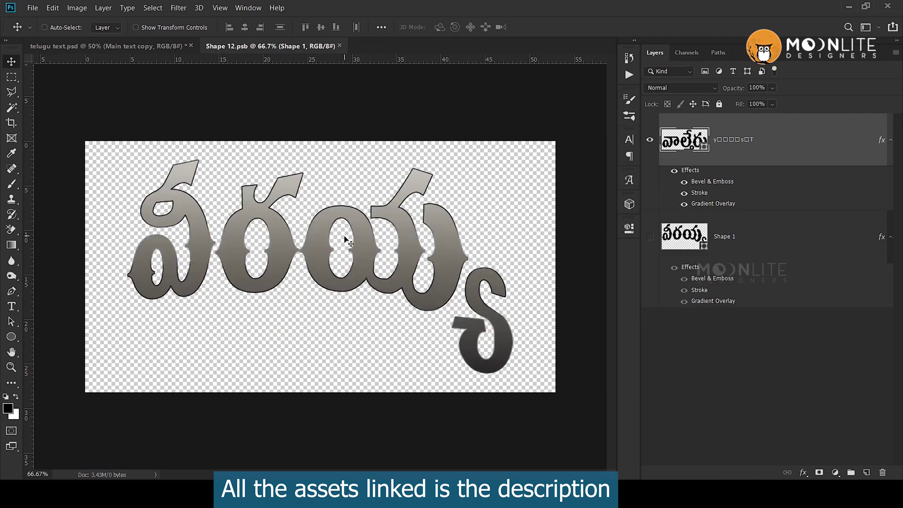
# Copy the వాల్తేరు shape from telugu text.psd into Shape 12.psb and enlarge it to span most of the canvas.
pyautogui.click(131, 46)
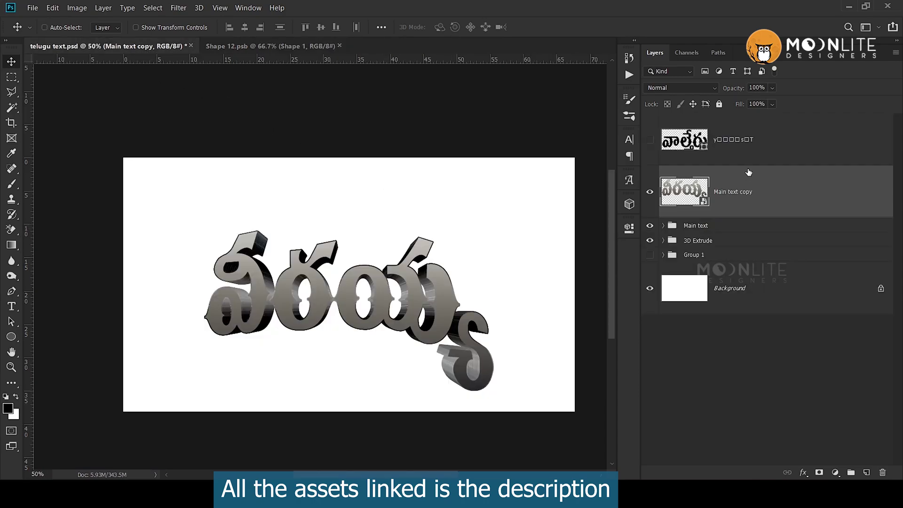
pyautogui.click(753, 150)
pyautogui.scroll(2, 404, 199)
pyautogui.moveTo(247, 52); pyautogui.dragTo(316, 262)
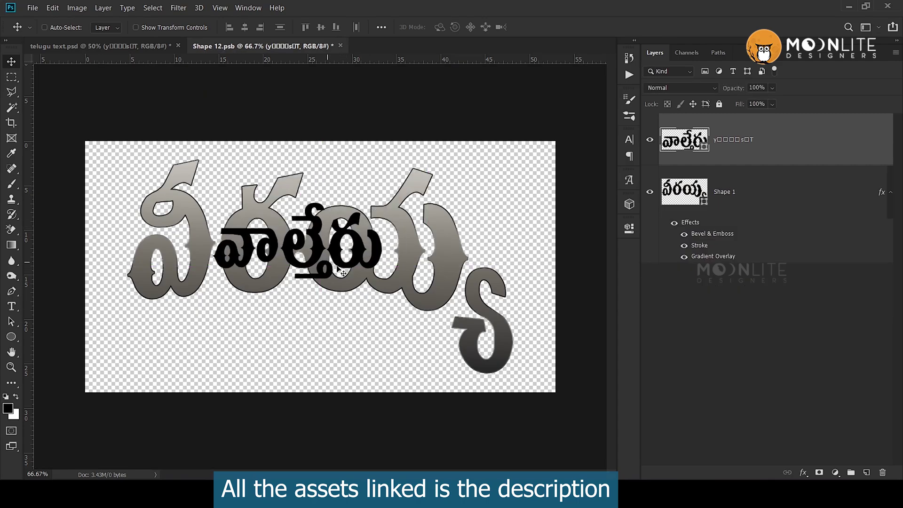
pyautogui.hotkey('ctrl', 't')
pyautogui.moveTo(380, 279); pyautogui.dragTo(489, 324)
pyautogui.moveTo(435, 292); pyautogui.dragTo(372, 275)
pyautogui.moveTo(426, 311); pyautogui.dragTo(476, 343)
pyautogui.moveTo(438, 307); pyautogui.dragTo(415, 297)
pyautogui.press('Return')
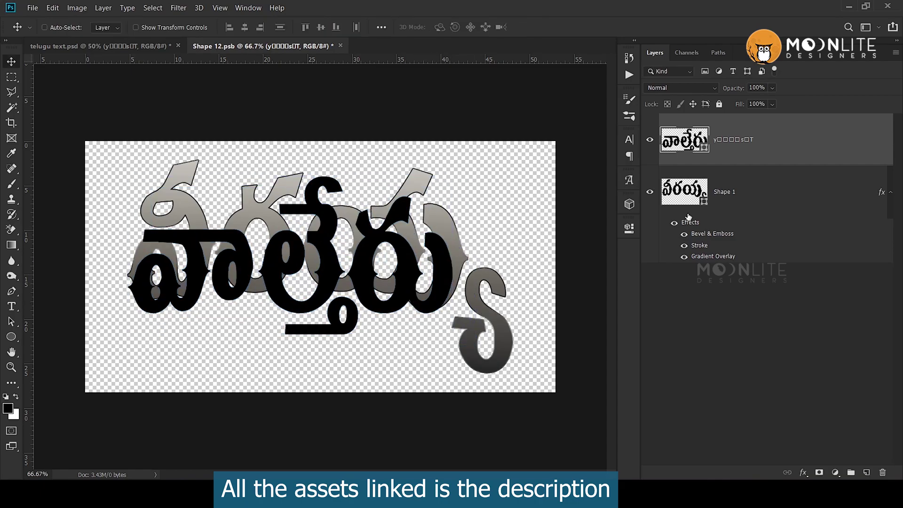
# Copy Shape 1's Bevel & Emboss, Stroke and Gradient Overlay effects to the వాల్తేరు shape and hide Shape 1.
pyautogui.moveTo(690, 225); pyautogui.dragTo(708, 141)
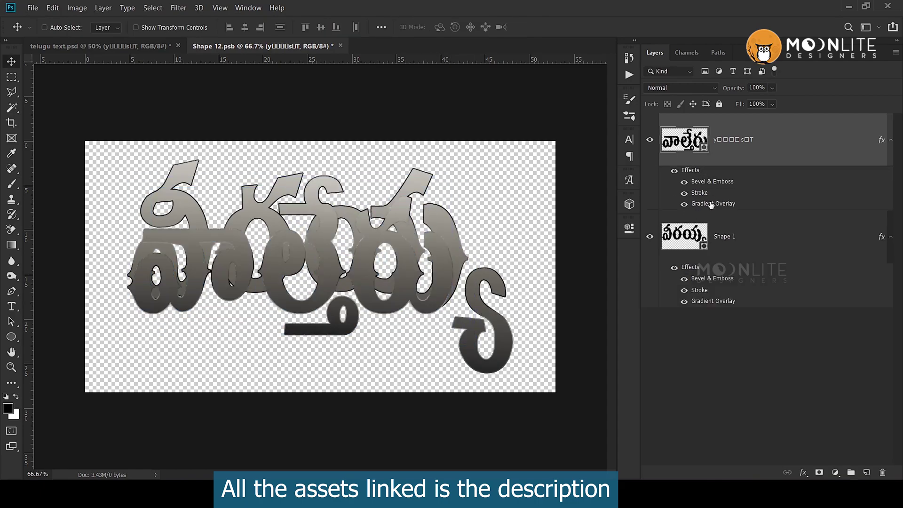
pyautogui.click(650, 234)
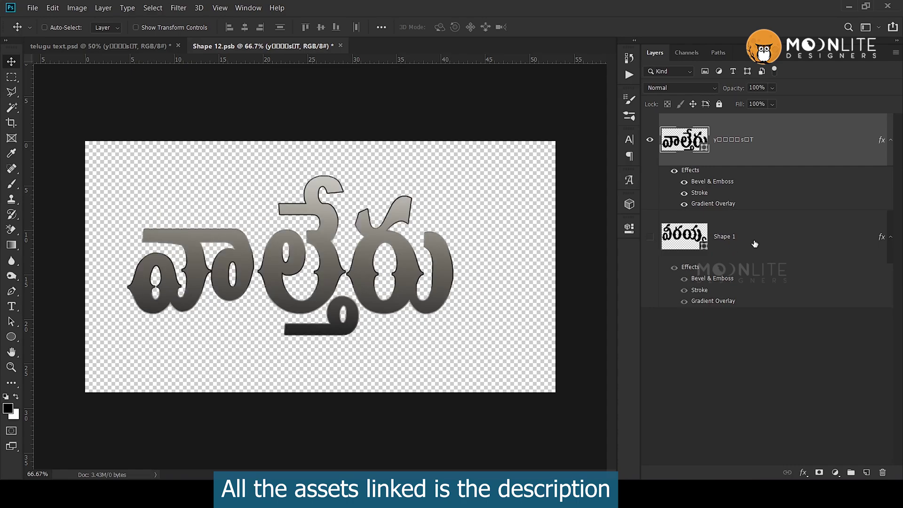
# Shift the వాల్తేరు shape toward the canvas centre, then save and close the smart object contents.
pyautogui.click(747, 240)
pyautogui.moveTo(339, 258); pyautogui.dragTo(436, 262)
pyautogui.click(730, 144)
pyautogui.press('ctrl')
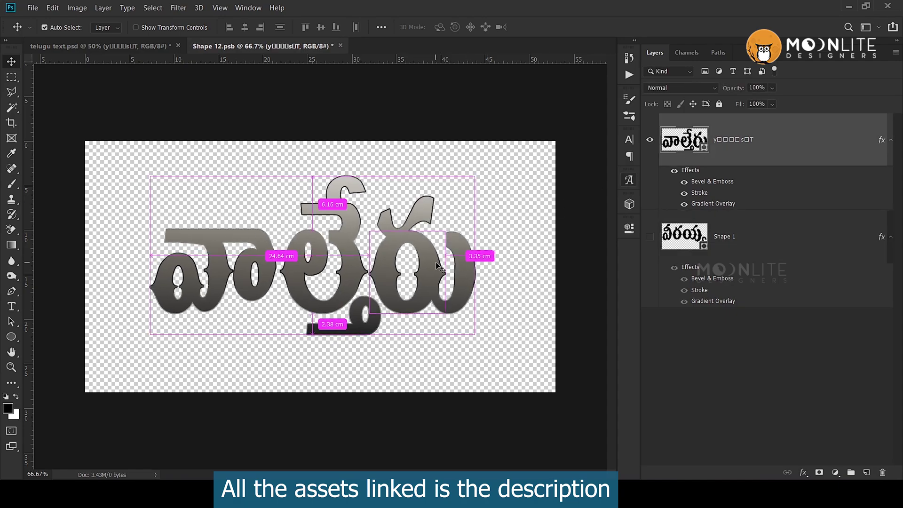
pyautogui.hotkey('ctrl', 's')
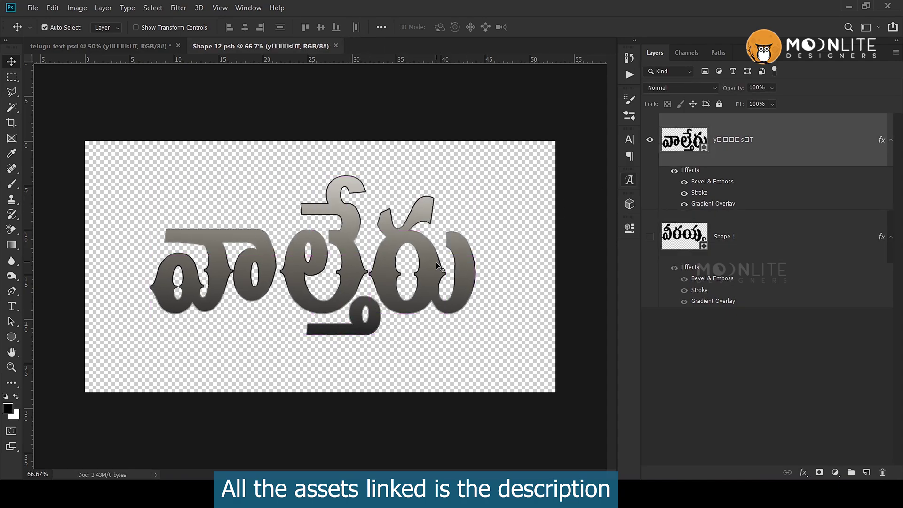
pyautogui.hotkey('ctrl', 'w')
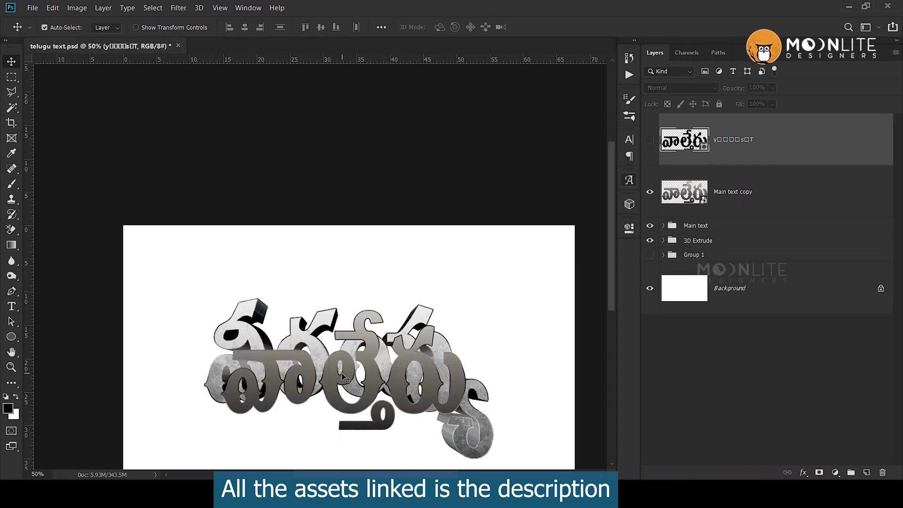
# Scale the Main text copy lettering down proportionally to a little over half size and position it centred above the వీరయ్య word.
pyautogui.moveTo(343, 376); pyautogui.dragTo(349, 262)
pyautogui.hotkey('ctrl', 't')
pyautogui.moveTo(524, 359); pyautogui.dragTo(391, 265)
pyautogui.moveTo(377, 258); pyautogui.dragTo(427, 298)
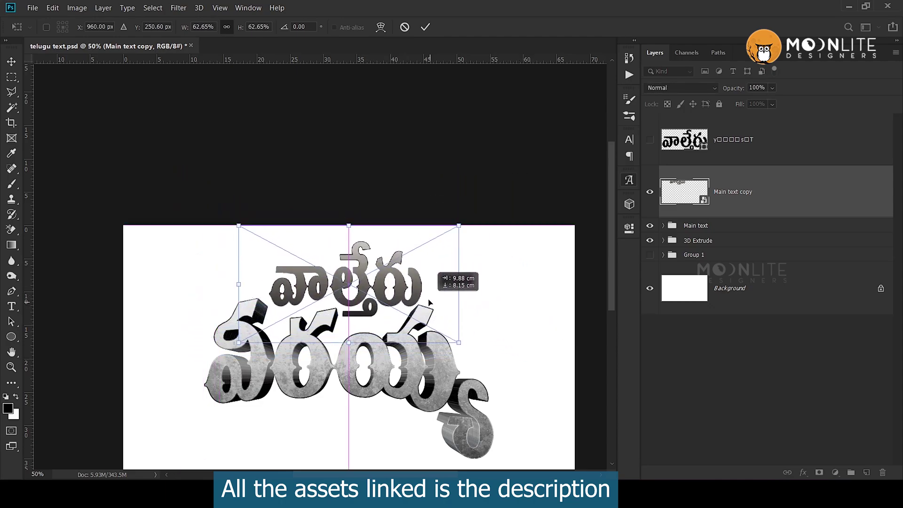
pyautogui.press('Return')
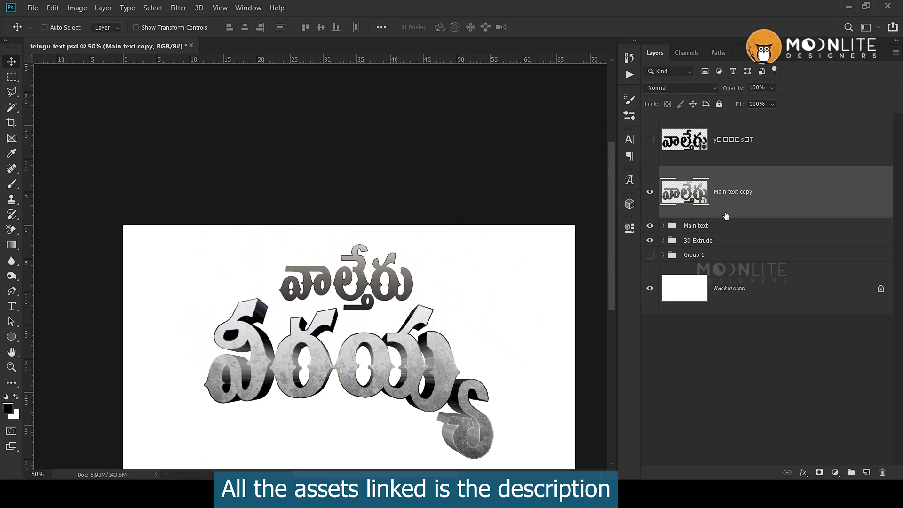
# Duplicate the Main text group and rename the duplicate Sub text.
pyautogui.click(711, 230)
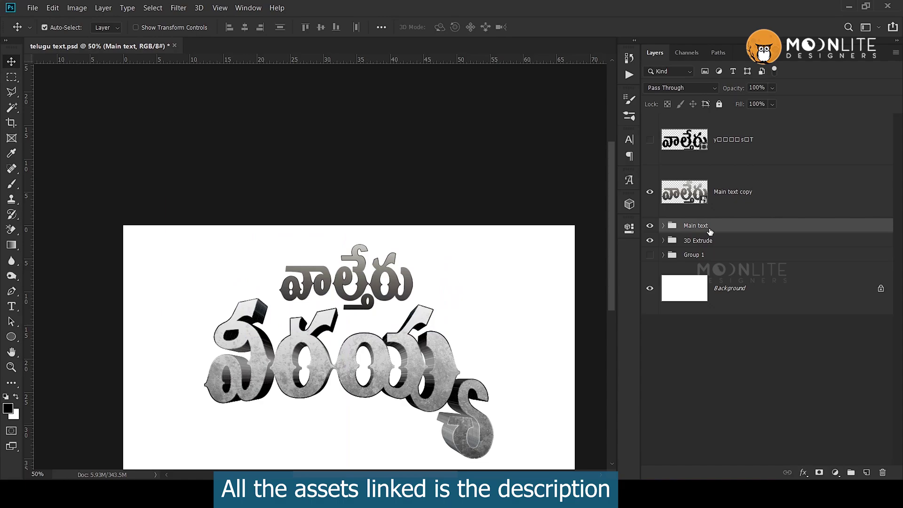
pyautogui.hotkey('ctrl', 'j')
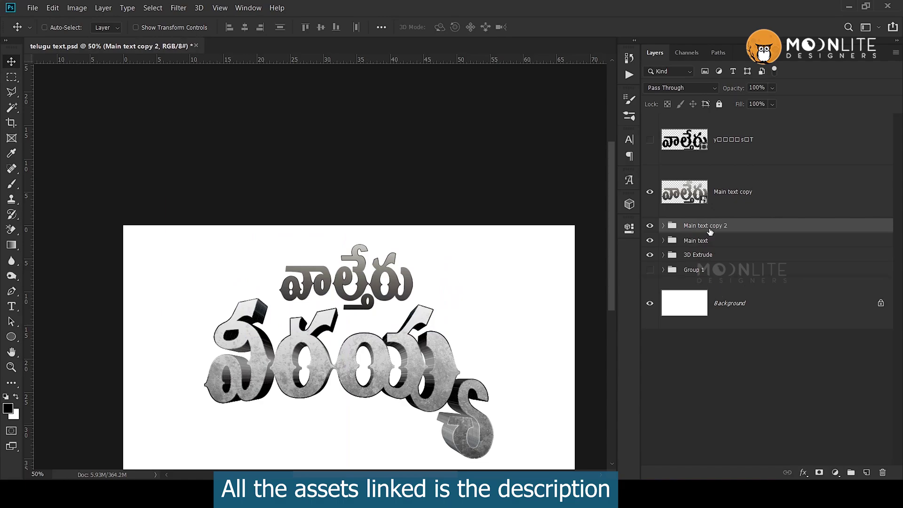
pyautogui.moveTo(697, 225); pyautogui.dragTo(729, 225)
pyautogui.press('Right')
pyautogui.press('BackSpace')
pyautogui.write('Sub')
pyautogui.press('Return')
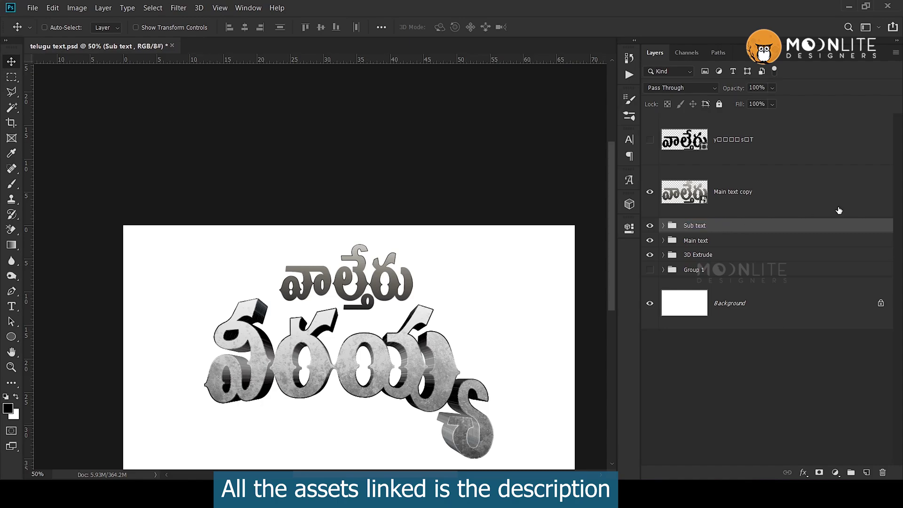
# Replace the వీరయ్య lettering inside the Sub text group with the Main text copy, clipping the textures and gradient map to it.
pyautogui.click(663, 226)
pyautogui.moveTo(763, 191); pyautogui.dragTo(771, 373)
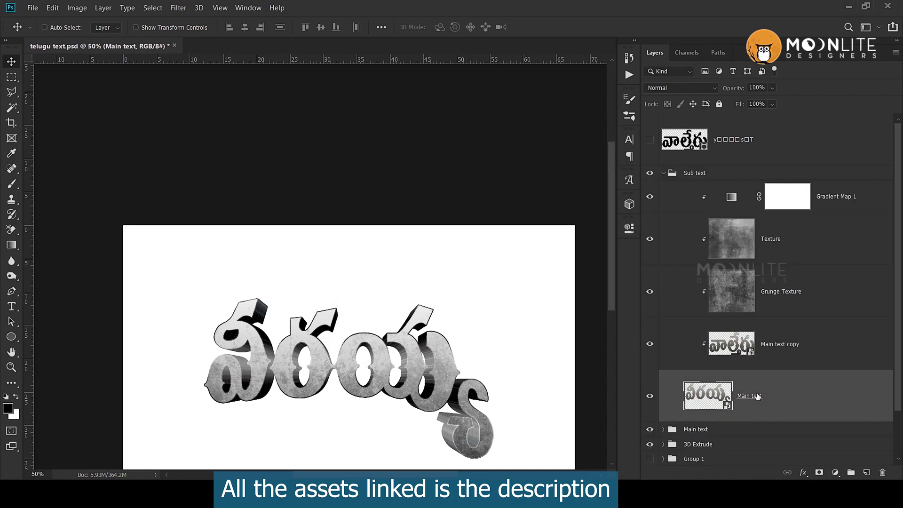
pyautogui.keyDown('alt'); pyautogui.click(695, 315); pyautogui.keyUp('alt')
pyautogui.keyDown('alt'); pyautogui.click(705, 260); pyautogui.keyUp('alt')
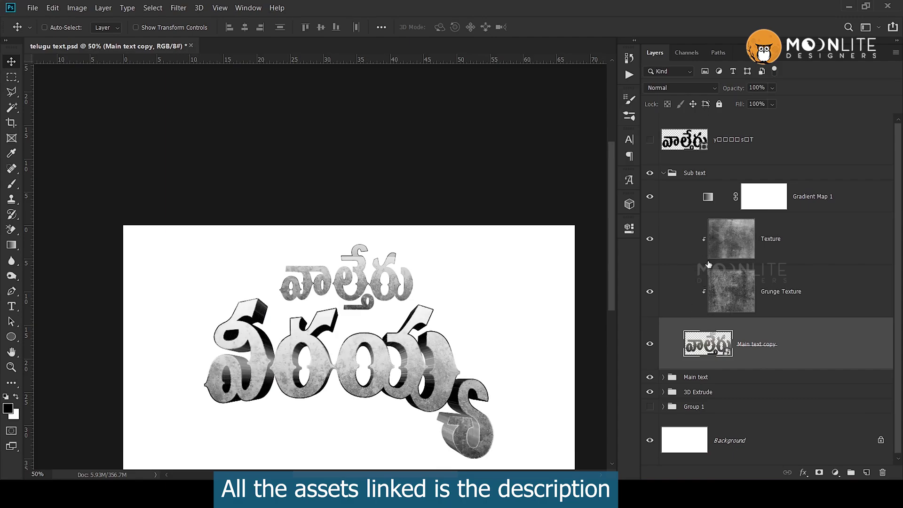
pyautogui.keyDown('alt'); pyautogui.click(709, 214); pyautogui.keyUp('alt')
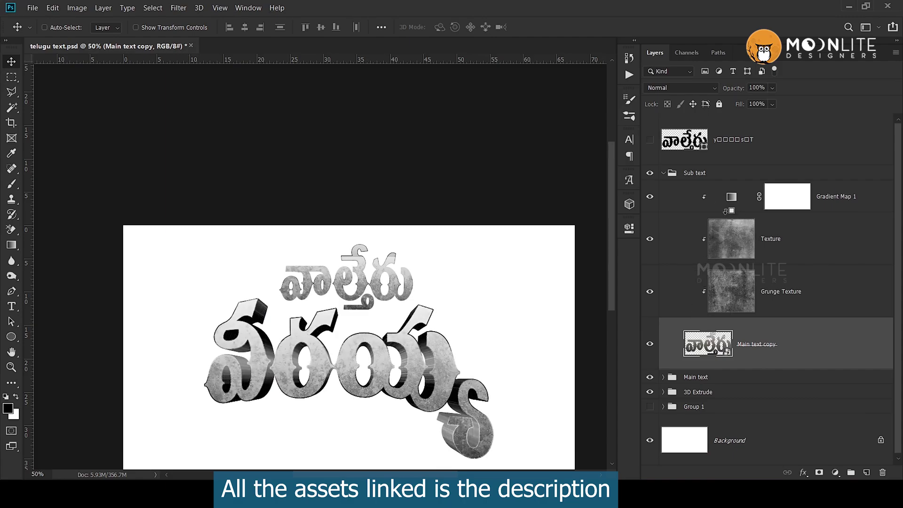
pyautogui.click(663, 176)
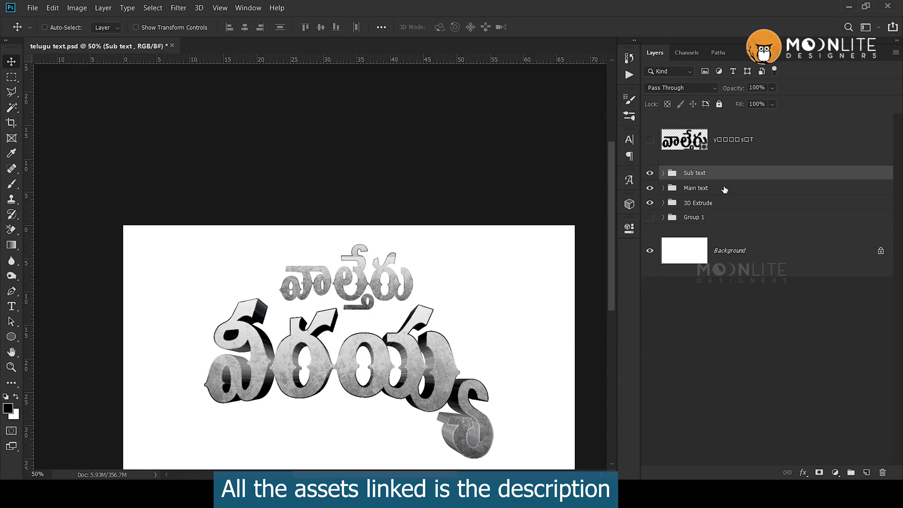
# Move the Sub text group's Texture and Grunge Texture layers up about 5.22 cm over the వాల్తేరు lettering.
pyautogui.keyDown('ctrl'); pyautogui.click(371, 282); pyautogui.keyUp('ctrl')
pyautogui.keyDown('ctrl'); pyautogui.click(371, 282); pyautogui.keyUp('ctrl')
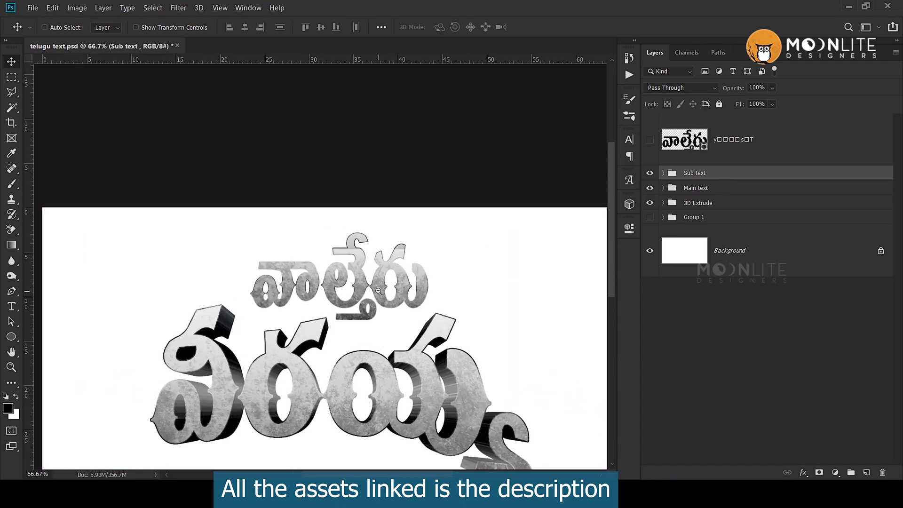
pyautogui.click(664, 173)
pyautogui.click(762, 245)
pyautogui.click(763, 285)
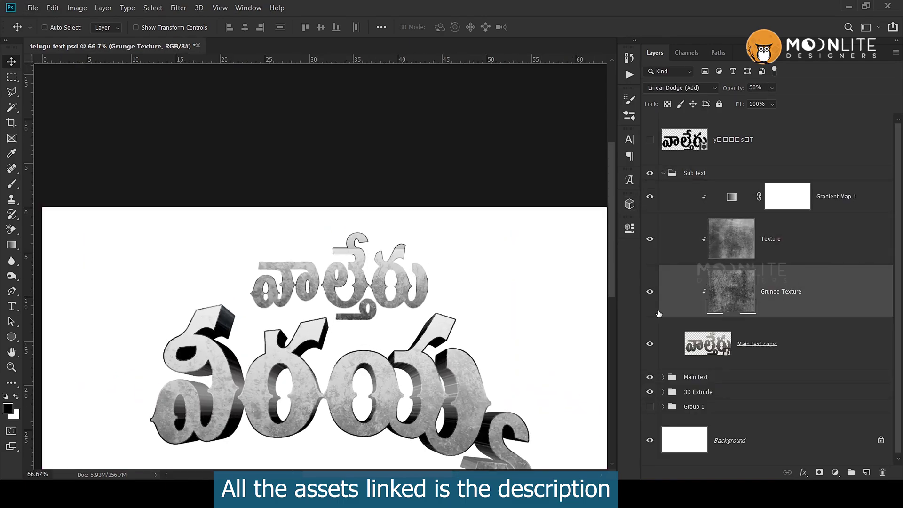
pyautogui.keyDown('ctrl'); pyautogui.click(787, 247); pyautogui.keyUp('ctrl')
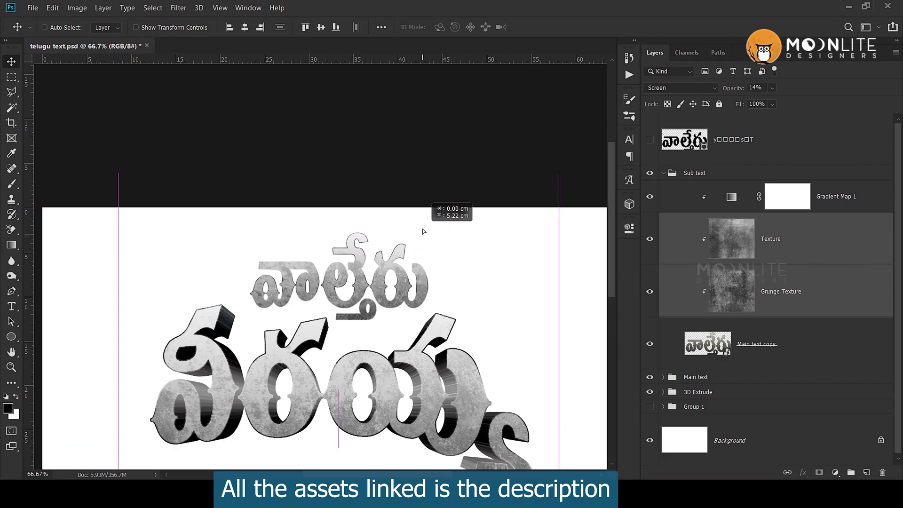
pyautogui.moveTo(423, 234); pyautogui.dragTo(422, 235)
pyautogui.click(753, 197)
pyautogui.click(663, 173)
pyautogui.click(744, 140)
pyautogui.click(725, 173)
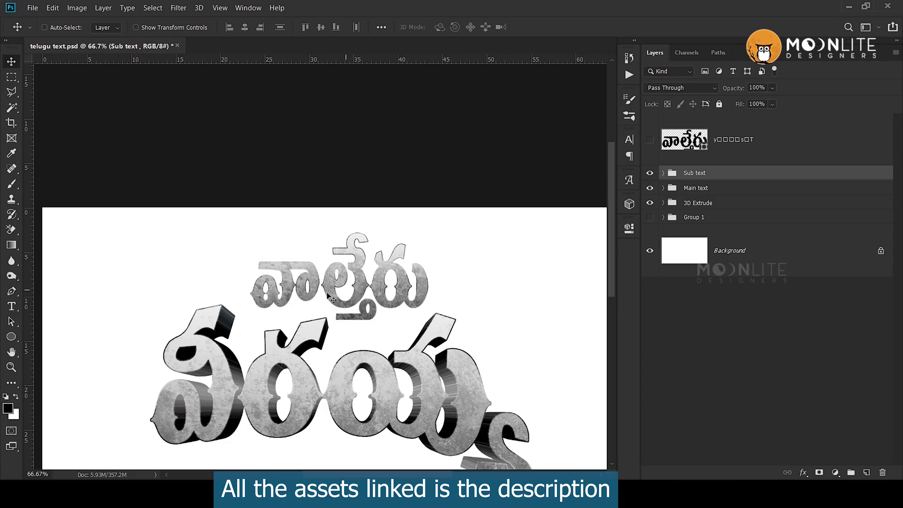
# Duplicate the Main text copy layer in the Sub text group and move one copy out above the group.
pyautogui.click(664, 174)
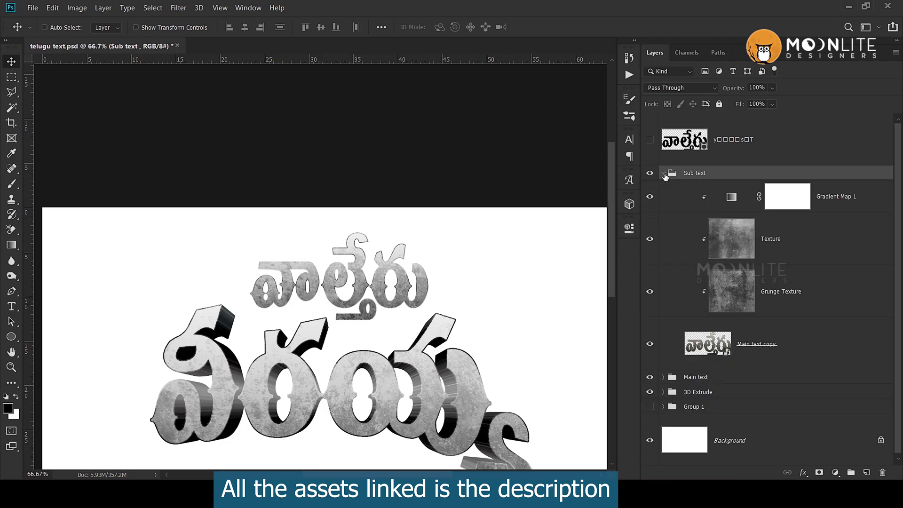
pyautogui.click(781, 355)
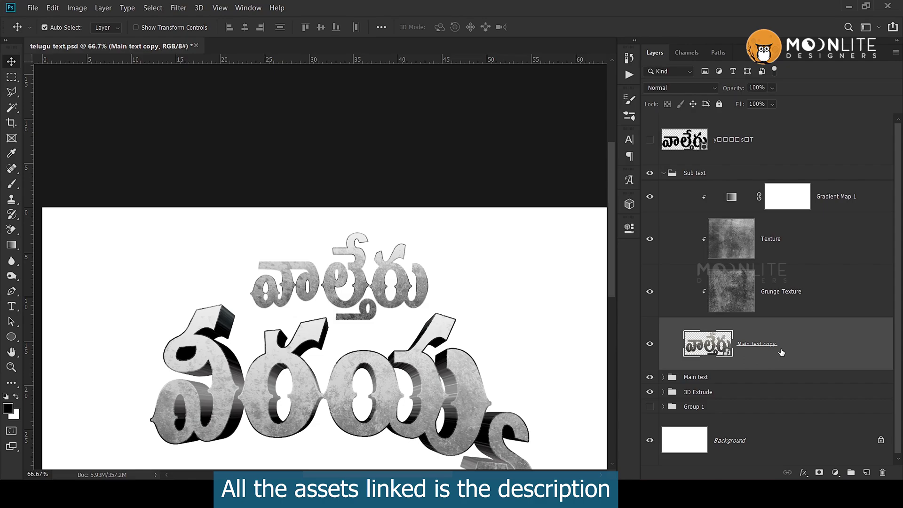
pyautogui.hotkey('ctrl', 'j')
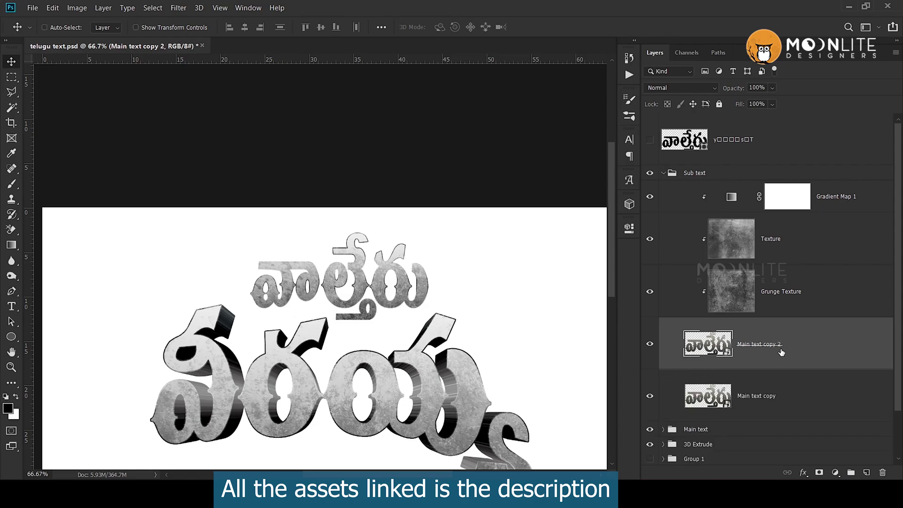
pyautogui.moveTo(795, 394); pyautogui.dragTo(683, 193)
pyautogui.click(663, 225)
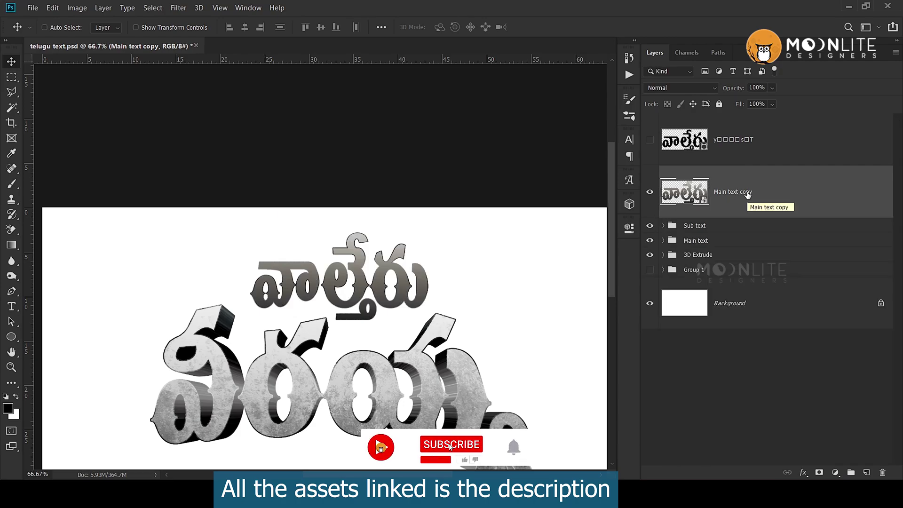
# Group the separate Main text copy layer and name the group Syb 3D Extrude.
pyautogui.hotkey('ctrl', 'g')
pyautogui.doubleClick(693, 173)
pyautogui.write('Syb t')
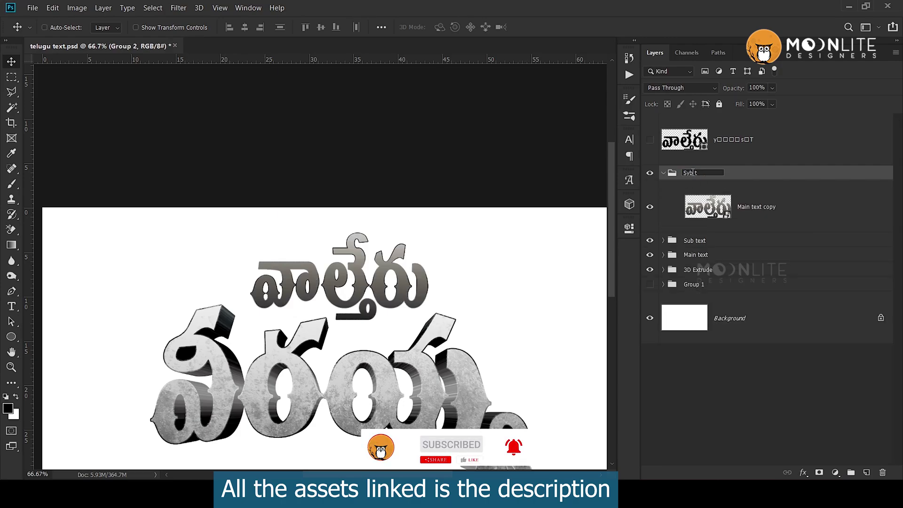
pyautogui.write('D Extrude')
pyautogui.press('Return')
# Place the Syb 3D Extrude group directly below the Sub text group and hide Sub text.
pyautogui.click(765, 211)
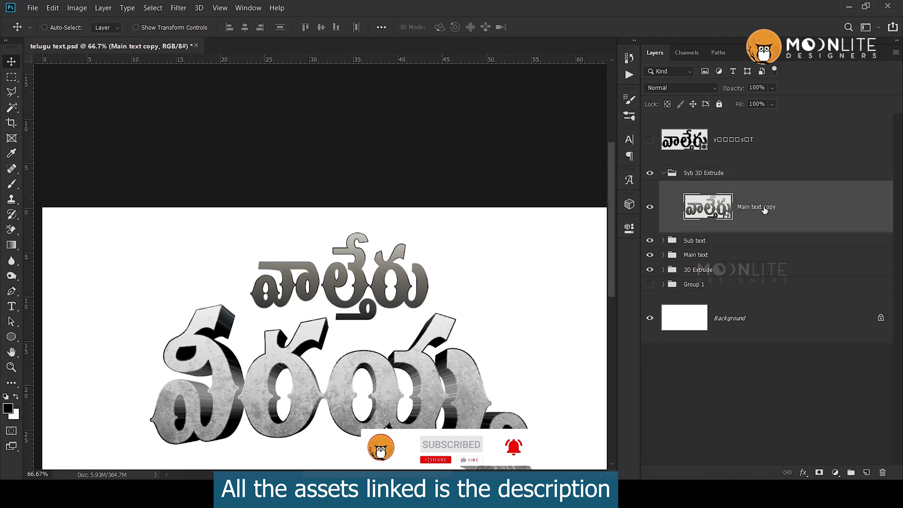
pyautogui.click(705, 173)
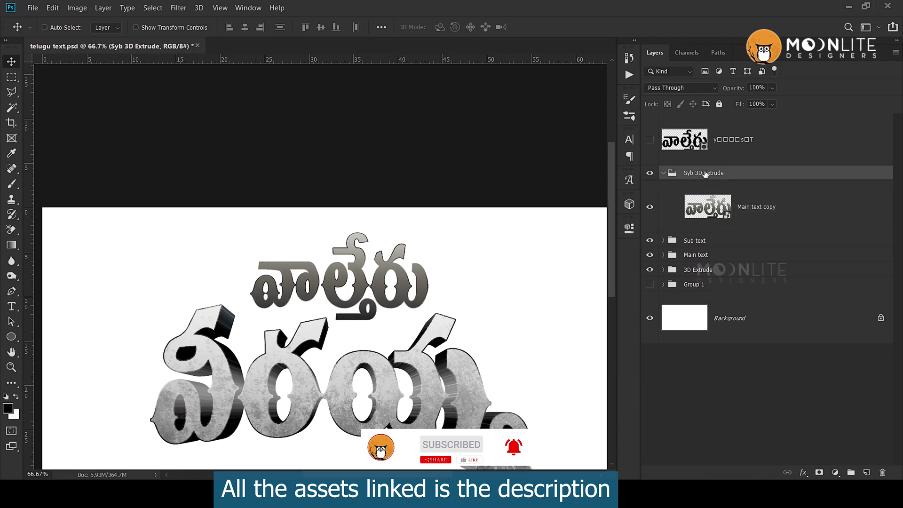
pyautogui.click(663, 173)
pyautogui.moveTo(697, 175); pyautogui.dragTo(690, 192)
pyautogui.click(650, 173)
pyautogui.click(664, 189)
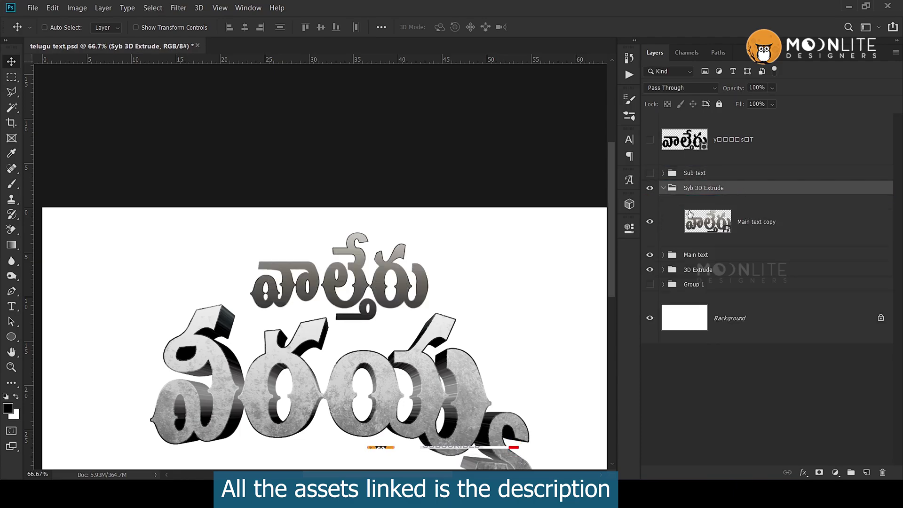
# Extrude the Main text copy in Syb 3D Extrude with the Center action, then show the Sub text group again.
pyautogui.click(673, 200)
pyautogui.click(630, 74)
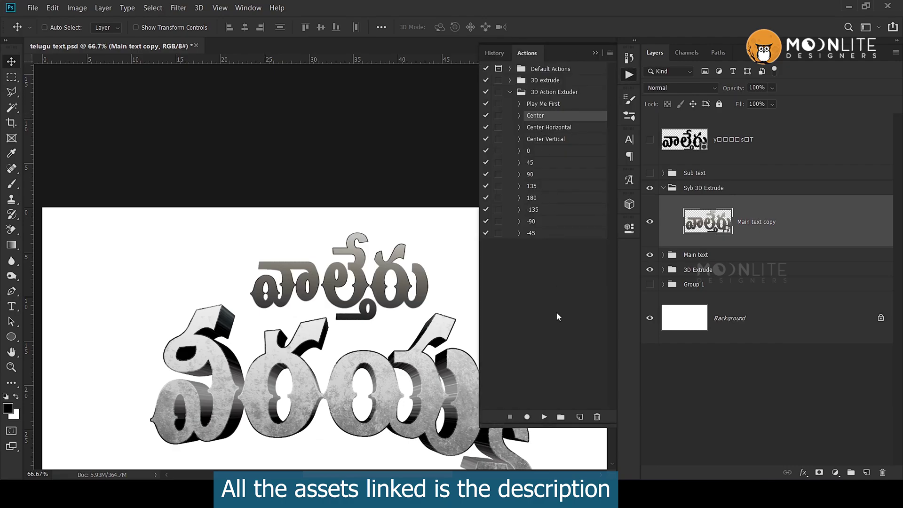
pyautogui.click(544, 418)
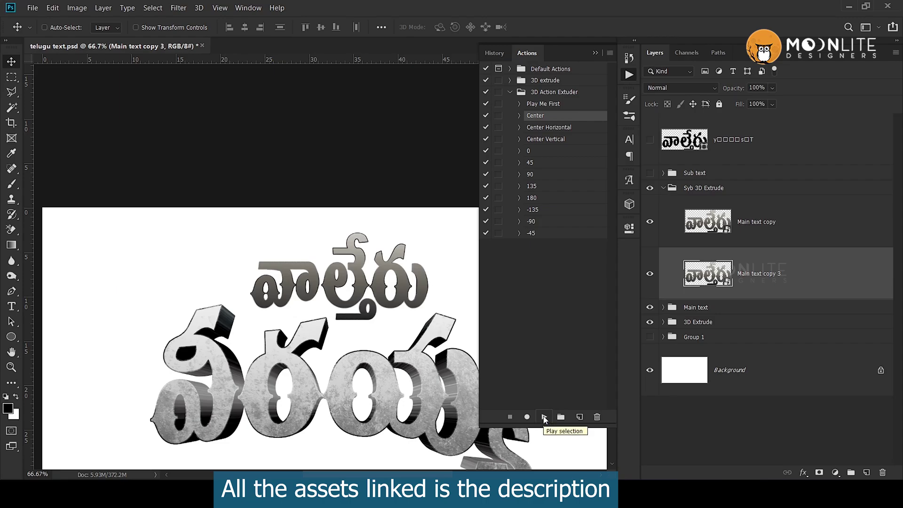
pyautogui.click(544, 417)
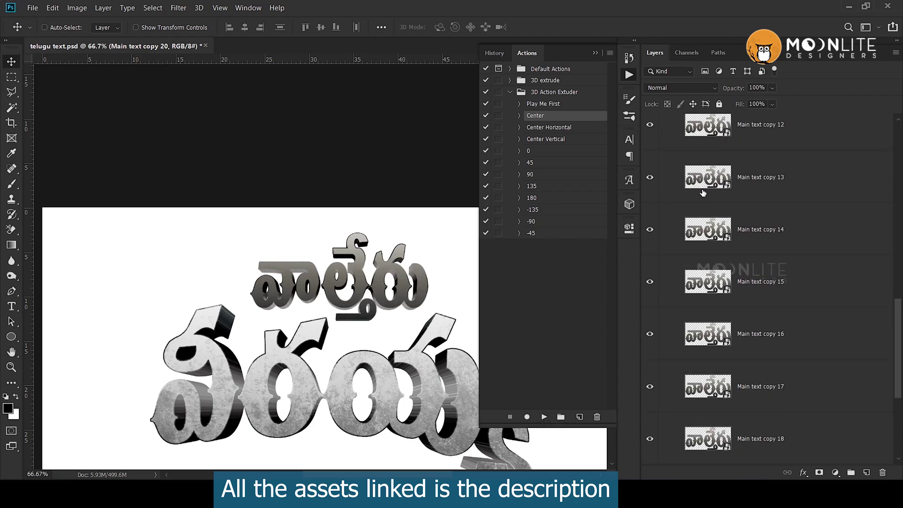
pyautogui.scroll(1, 725, 174)
pyautogui.click(664, 189)
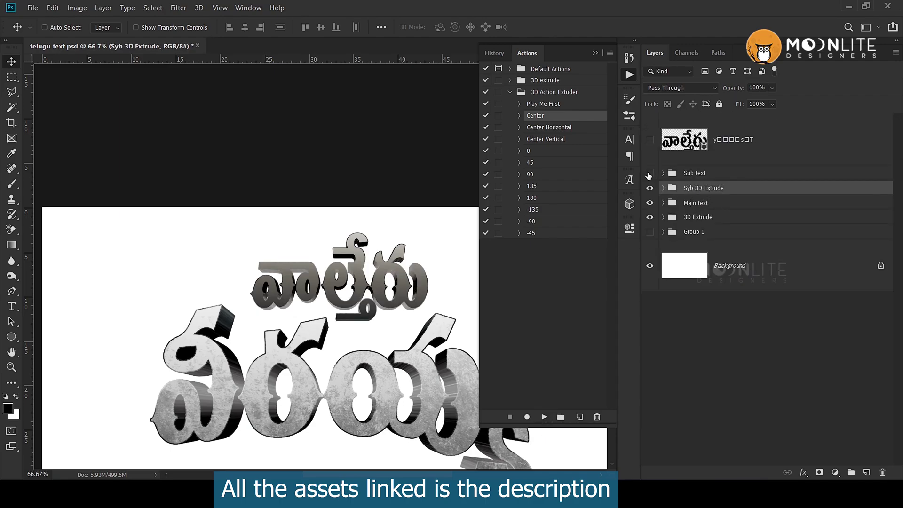
pyautogui.click(650, 173)
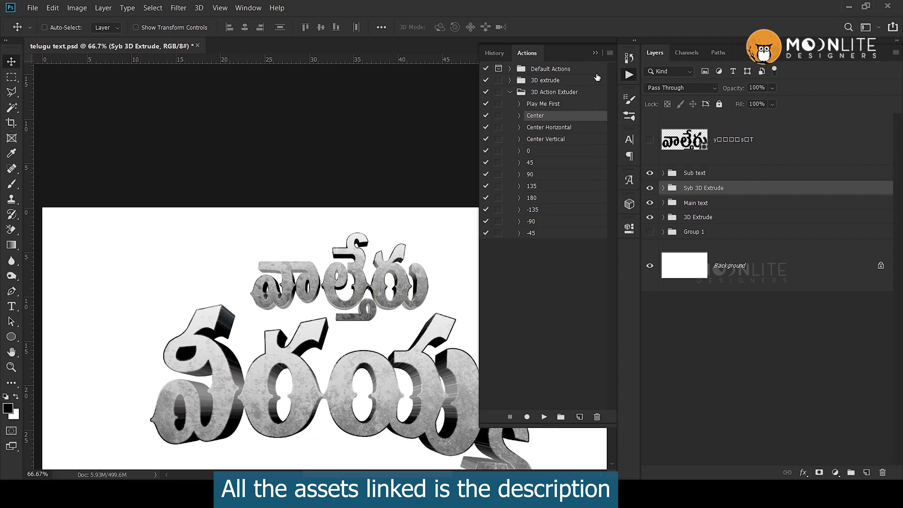
# Move the Sub text and Syb 3D Extrude groups together about 0.53 cm right and 0.85 cm down.
pyautogui.click(595, 53)
pyautogui.keyDown('ctrl'); pyautogui.click(400, 334); pyautogui.keyUp('ctrl')
pyautogui.keyDown('alt'); pyautogui.click(400, 335); pyautogui.keyUp('alt')
pyautogui.keyDown('shift'); pyautogui.click(726, 178); pyautogui.keyUp('shift')
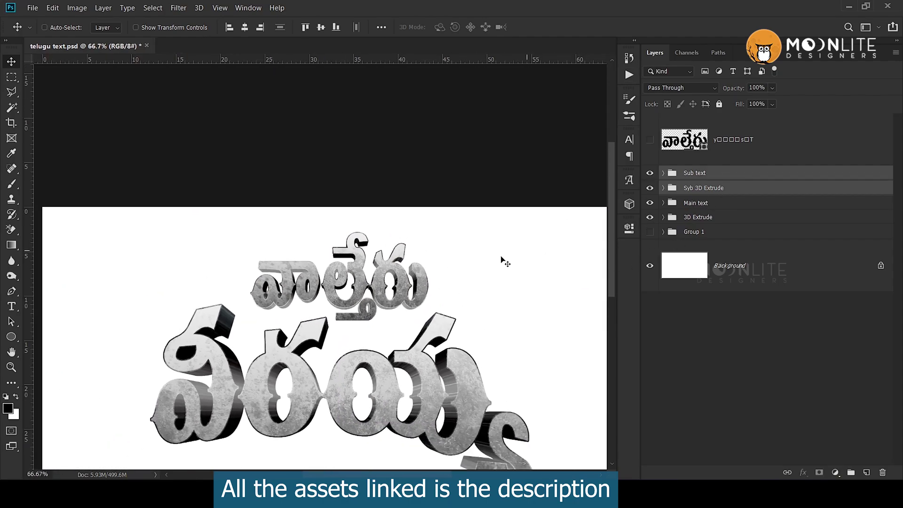
pyautogui.moveTo(417, 299); pyautogui.dragTo(422, 303)
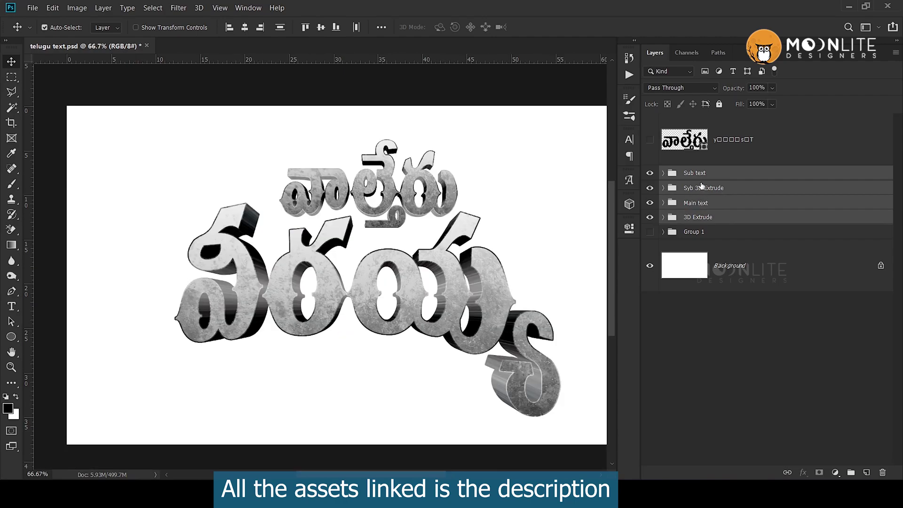
# Combine the text and extrusion groups of both words into one group named Main title.
pyautogui.hotkey('ctrl', 'g')
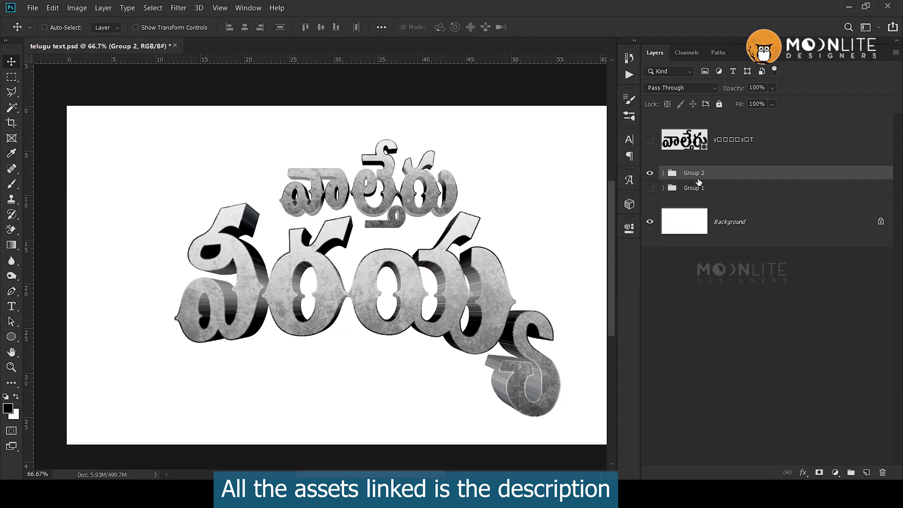
pyautogui.doubleClick(692, 173)
pyautogui.write('M')
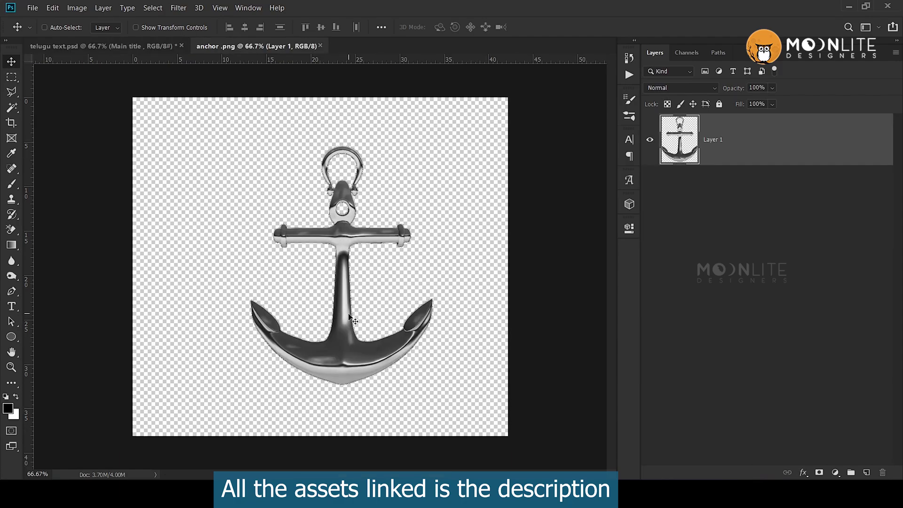
# Bring the anchor image into the title document, centred behind the lettering on a layer below the Main title group.
pyautogui.moveTo(362, 262)
pyautogui.mouseDown()
pyautogui.moveTo(118, 47)
pyautogui.moveTo(127, 70)
pyautogui.moveTo(374, 280)
pyautogui.moveTo(368, 258)
pyautogui.moveTo(371, 274)
pyautogui.mouseUp()
pyautogui.moveTo(736, 214); pyautogui.dragTo(737, 236)
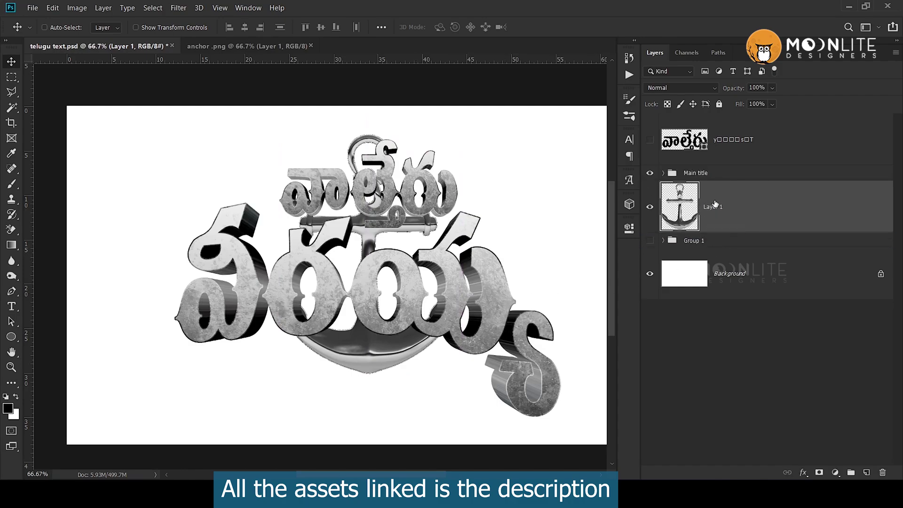
# Try the anchor layer in front of the Main title group.
pyautogui.click(663, 173)
pyautogui.hotkey('ctrl', ']')
pyautogui.click(666, 226)
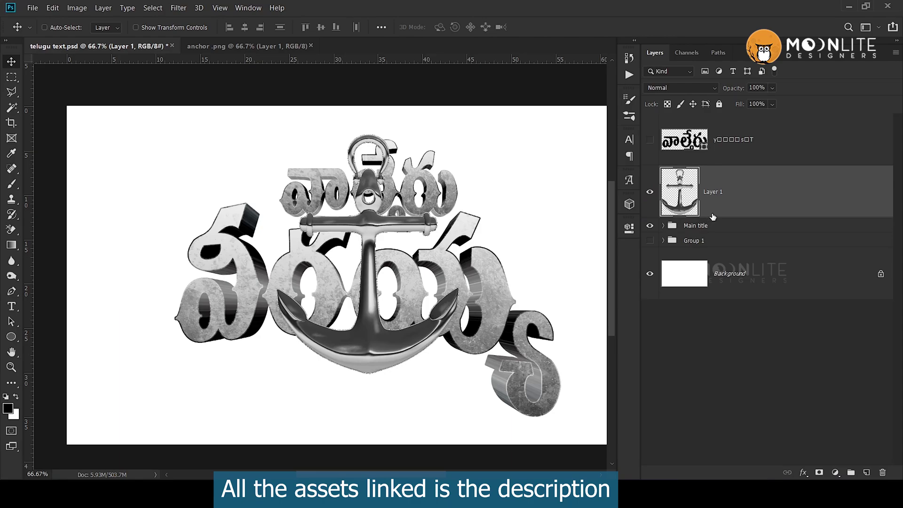
pyautogui.moveTo(745, 206); pyautogui.dragTo(744, 231)
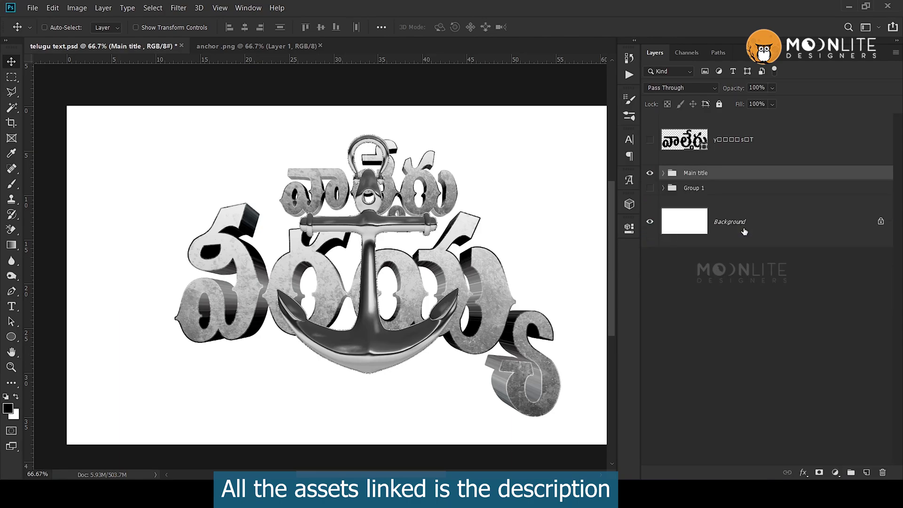
pyautogui.hotkey('ctrl', 'z')
# Hide the anchor and give Main title a Normal drop shadow: 100% opacity, 120° angle, 17 px distance, 17% spread, 57 px size.
pyautogui.click(650, 192)
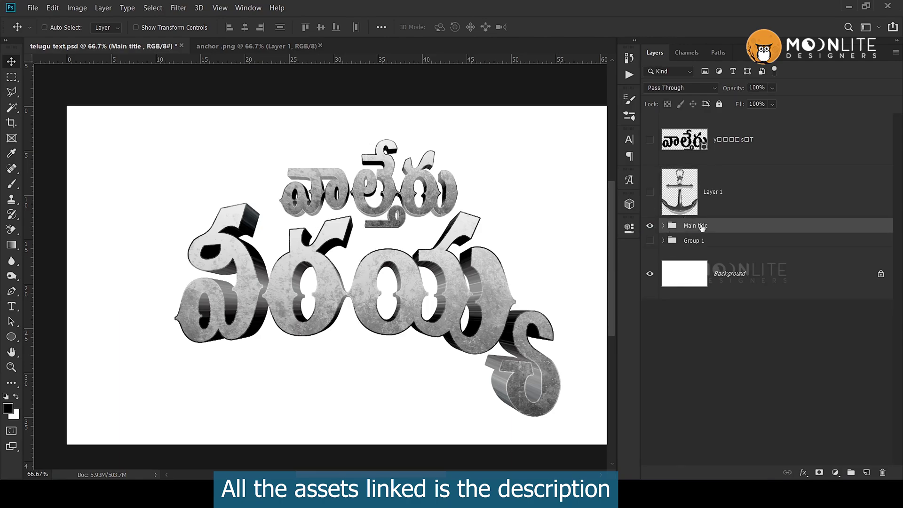
pyautogui.rightClick(702, 226)
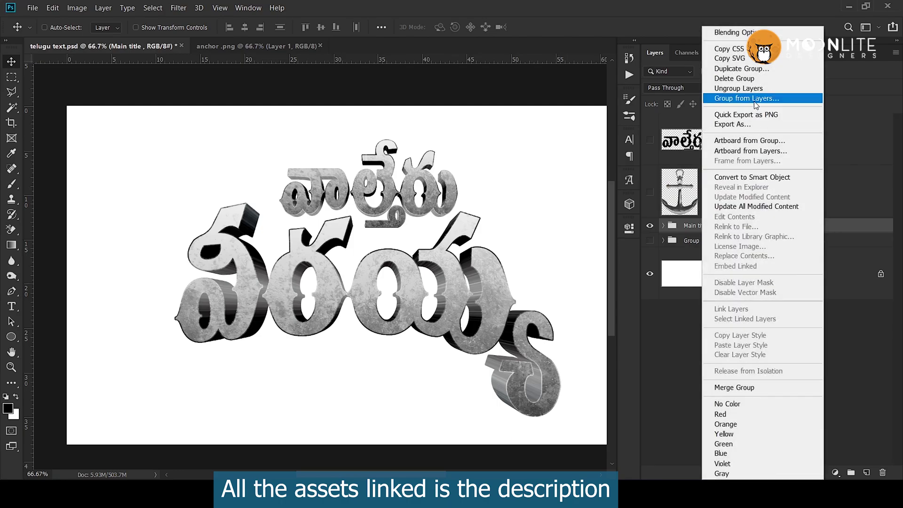
pyautogui.click(734, 32)
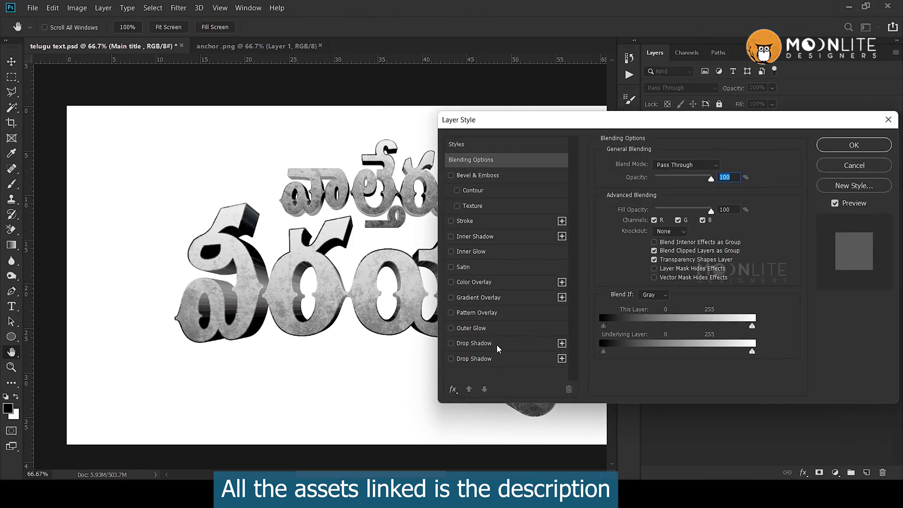
pyautogui.click(486, 359)
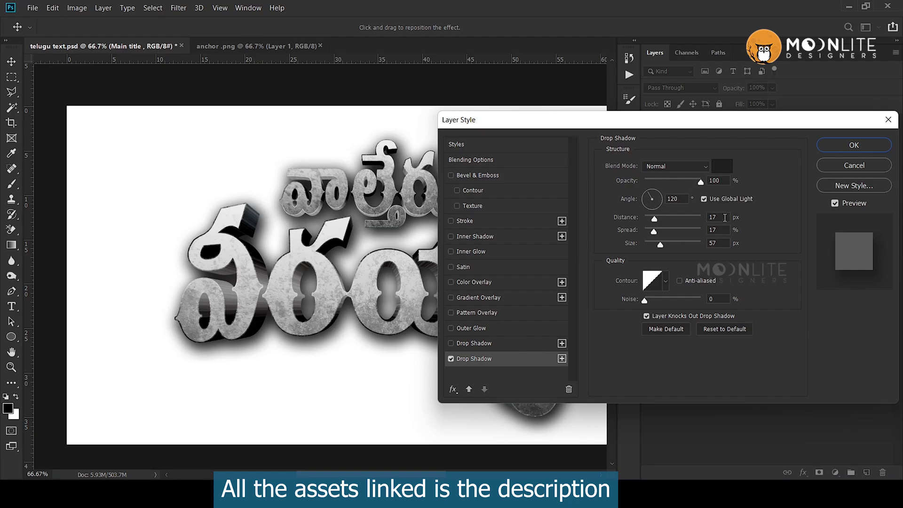
pyautogui.click(842, 146)
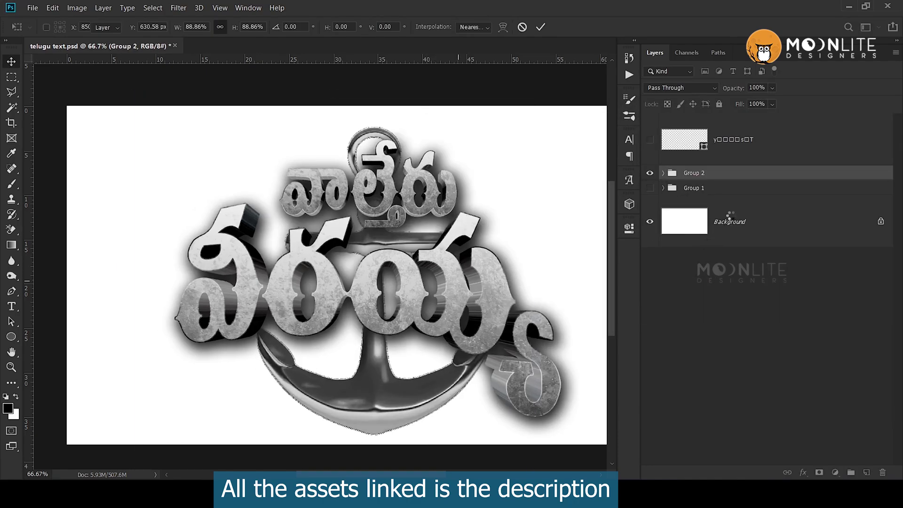
# Fill the Background layer with black and expand Group 2 holding the title and anchor.
pyautogui.click(731, 220)
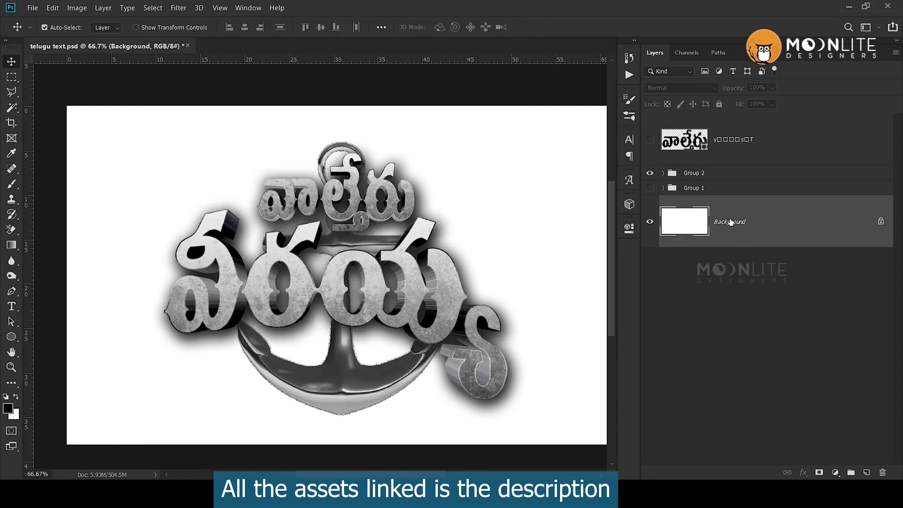
pyautogui.hotkey('alt', 'BackSpace')
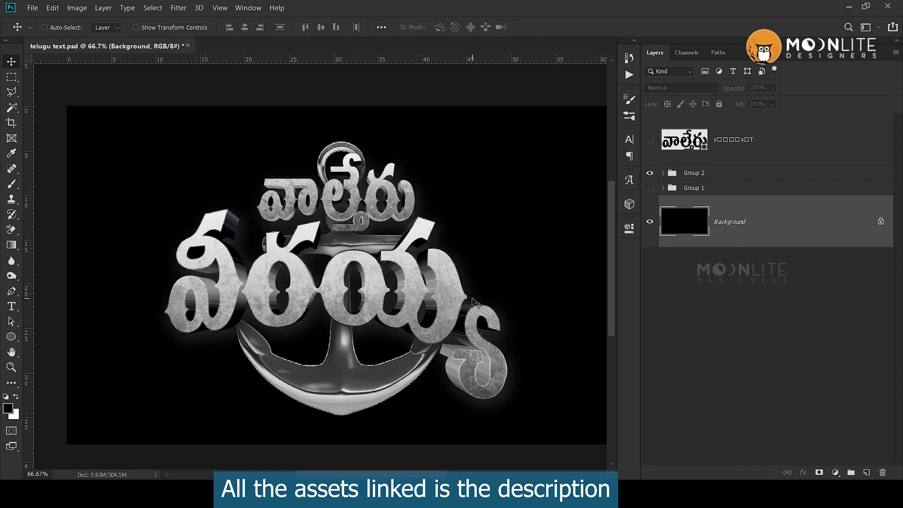
pyautogui.click(716, 178)
pyautogui.click(663, 173)
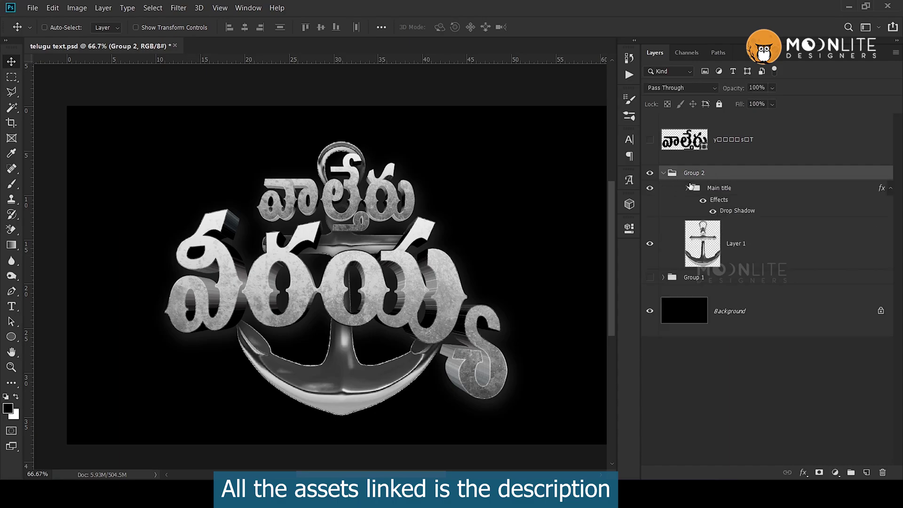
# Collapse Group 2 and add a Color Balance adjustment layer above it, clipped to the group.
pyautogui.click(664, 174)
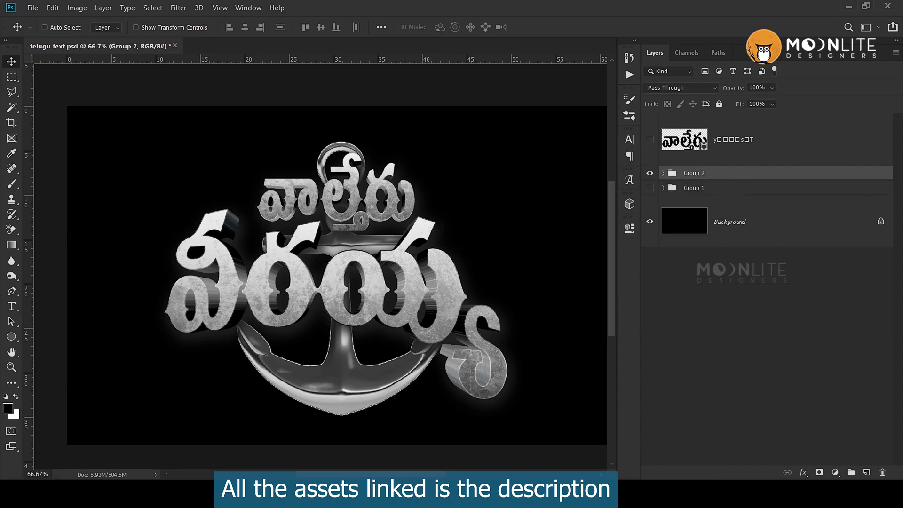
pyautogui.click(835, 472)
pyautogui.click(835, 473)
pyautogui.click(835, 472)
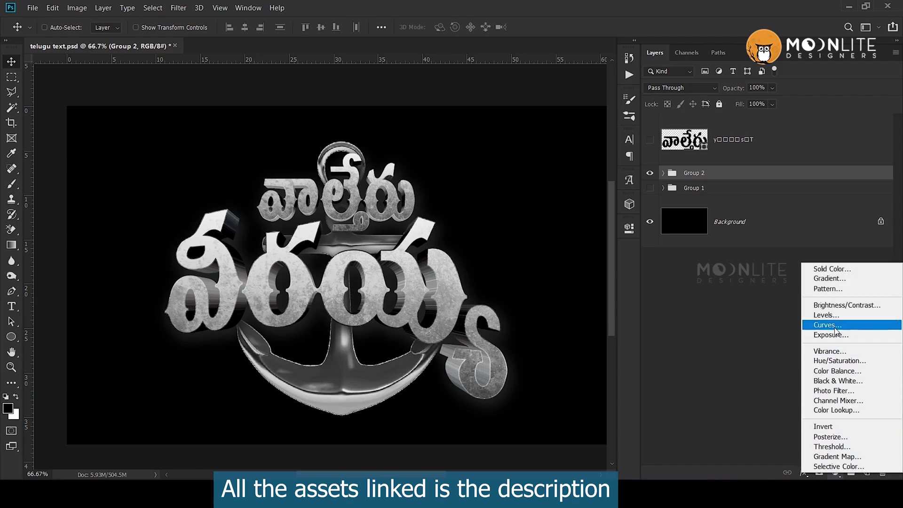
pyautogui.click(826, 373)
pyautogui.hotkey('ctrl', 'alt', 'g')
# Shift the Color Balance adjustment toward cyan and blue to give the lettering and anchor a cool steel tint.
pyautogui.moveTo(513, 287); pyautogui.dragTo(520, 326)
pyautogui.click(517, 262)
pyautogui.click(513, 273)
pyautogui.click(512, 287)
pyautogui.click(517, 262)
pyautogui.click(514, 291)
pyautogui.click(596, 224)
pyautogui.keyDown('ctrl'); pyautogui.click(409, 297); pyautogui.keyUp('ctrl')
pyautogui.keyDown('alt'); pyautogui.click(409, 297); pyautogui.keyUp('alt')
pyautogui.keyDown('alt'); pyautogui.click(409, 297); pyautogui.keyUp('alt')
pyautogui.moveTo(408, 297); pyautogui.dragTo(433, 272)
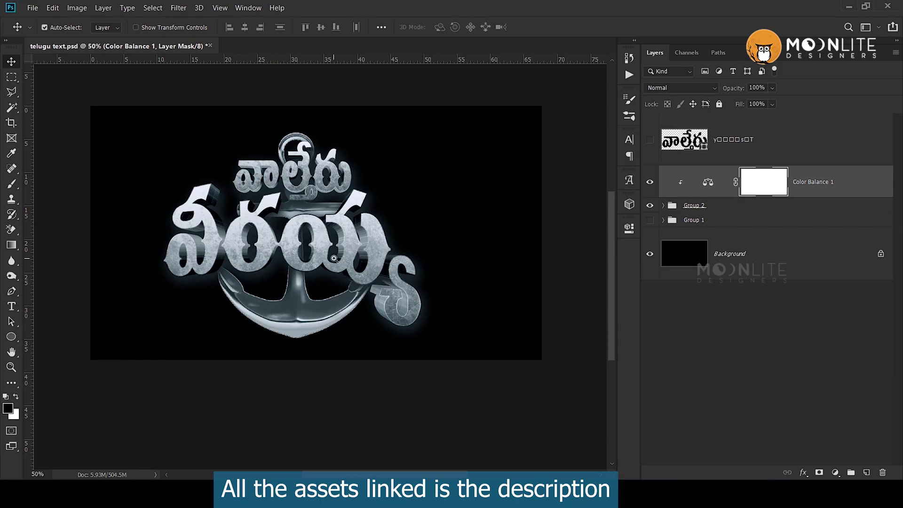
pyautogui.scroll(1, 335, 258)
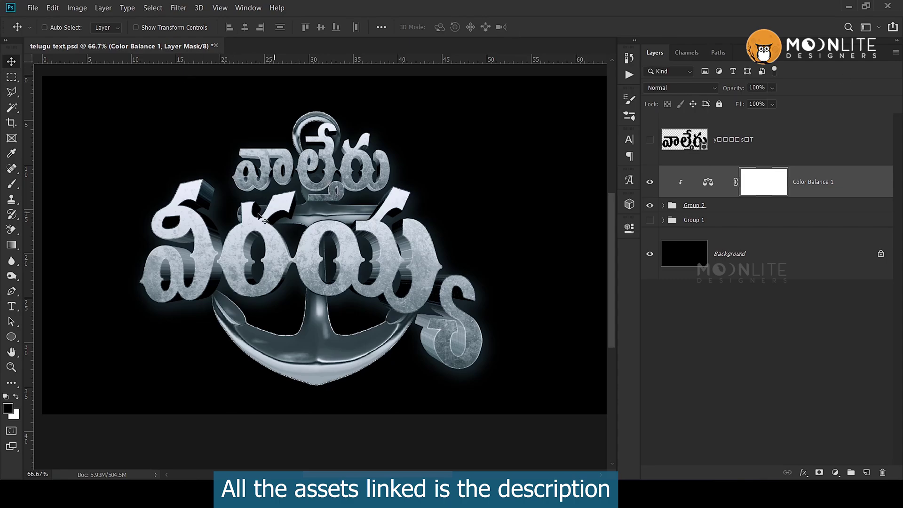
# Open the Main text copy 2 smart object from the Sub text group and hide its Telugu lettering layer.
pyautogui.keyDown('ctrl'); pyautogui.click(335, 175); pyautogui.keyUp('ctrl')
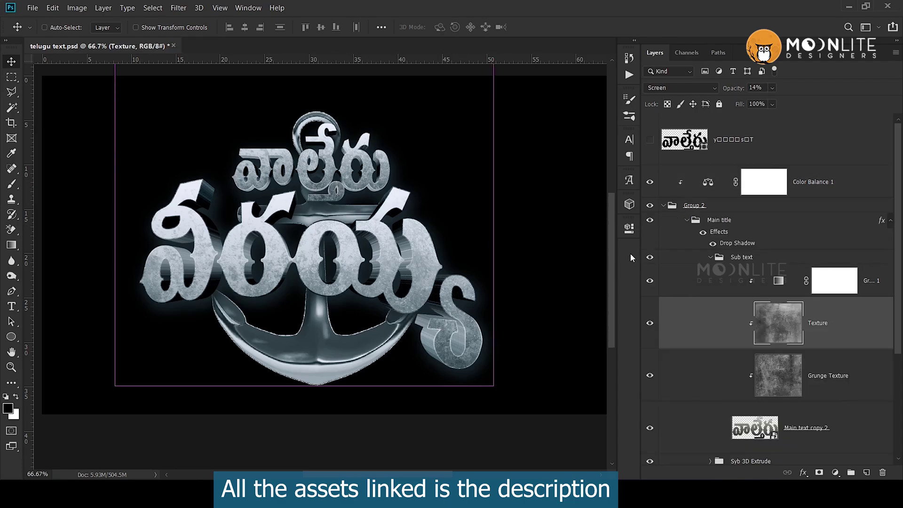
pyautogui.click(686, 220)
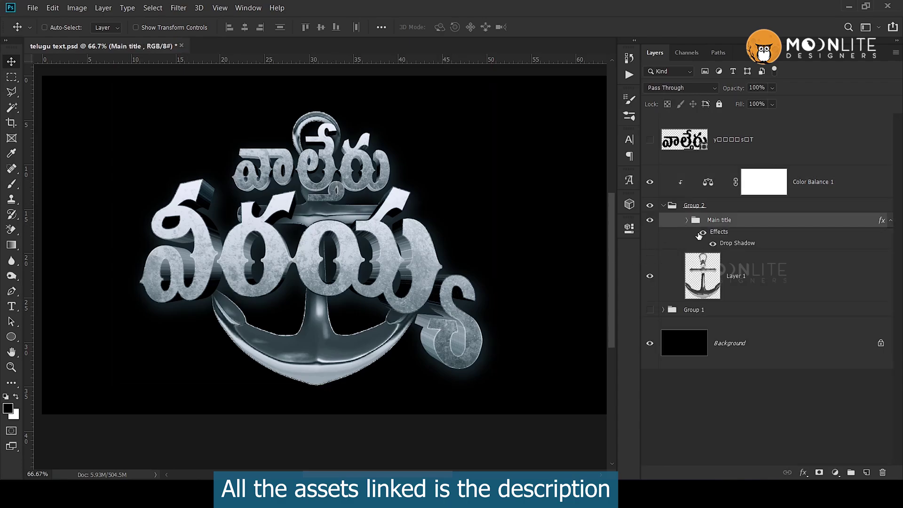
pyautogui.click(687, 220)
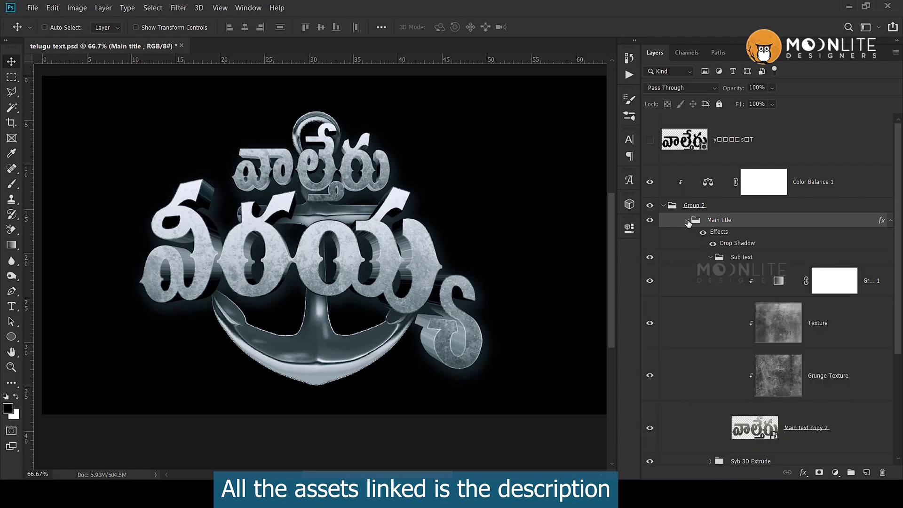
pyautogui.scroll(-2, 714, 263)
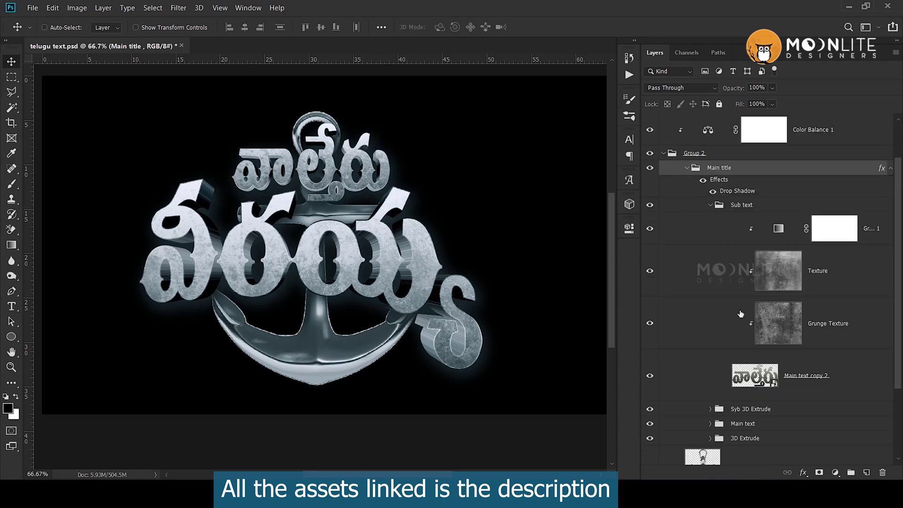
pyautogui.click(774, 384)
pyautogui.doubleClick(774, 385)
pyautogui.click(649, 144)
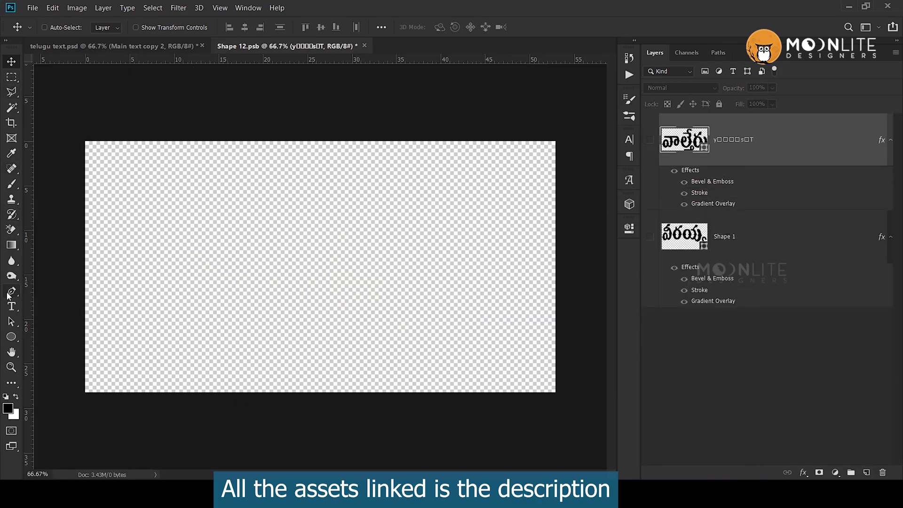
pyautogui.click(650, 141)
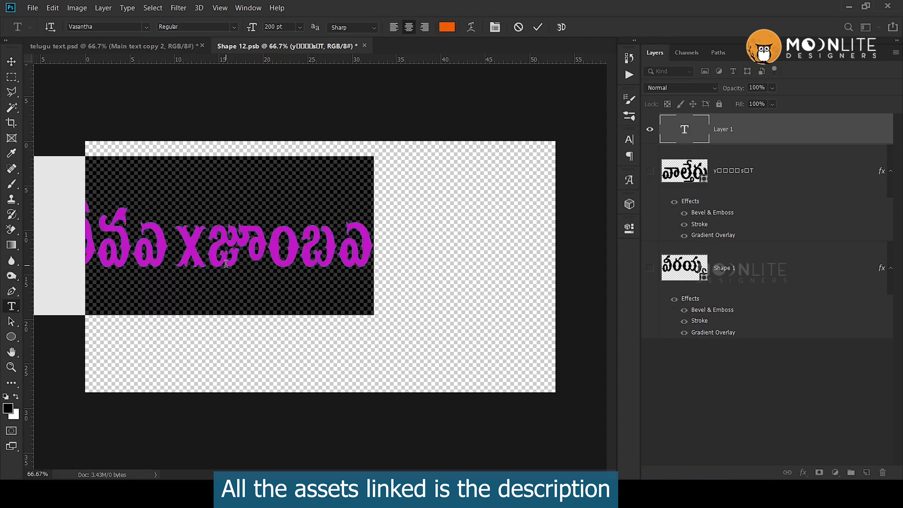
# Add the text WALTER in 200 pt Texas Tango BOLD and move it to the middle of the canvas.
pyautogui.click(94, 26)
pyautogui.press('Return')
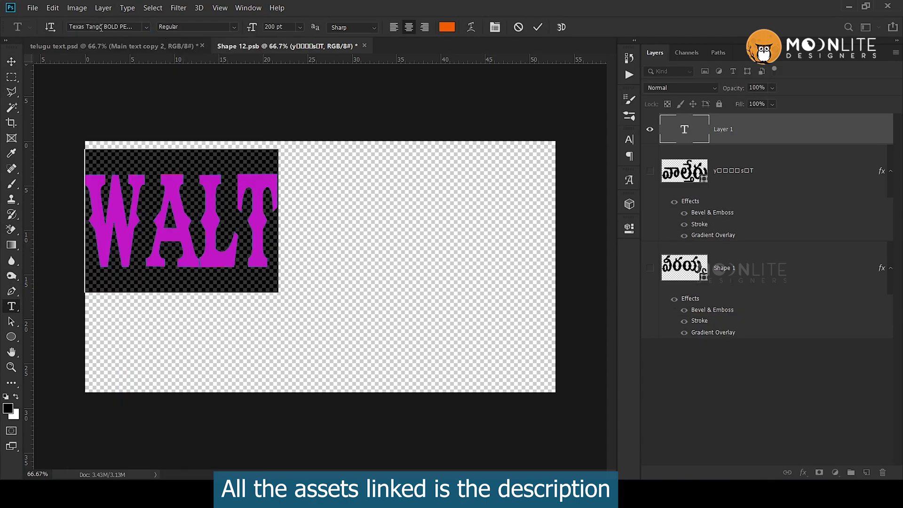
pyautogui.click(100, 27)
pyautogui.click(249, 211)
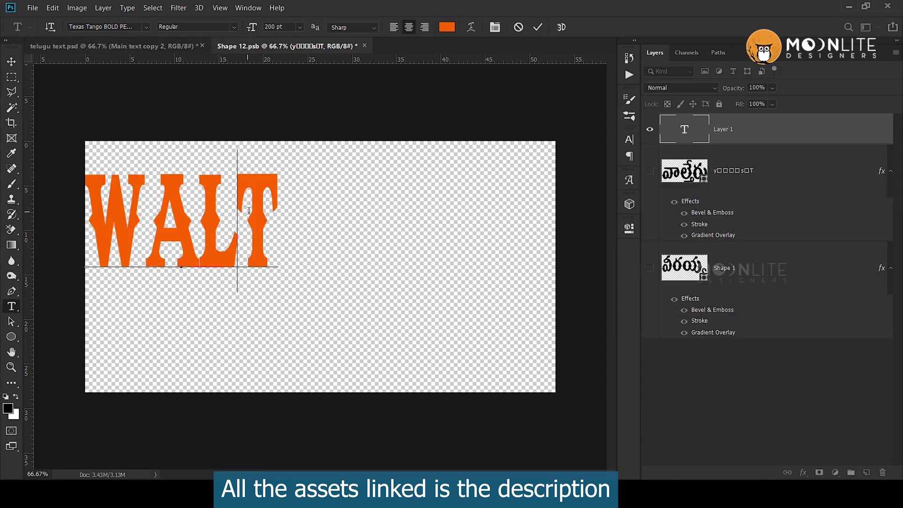
pyautogui.write('ER')
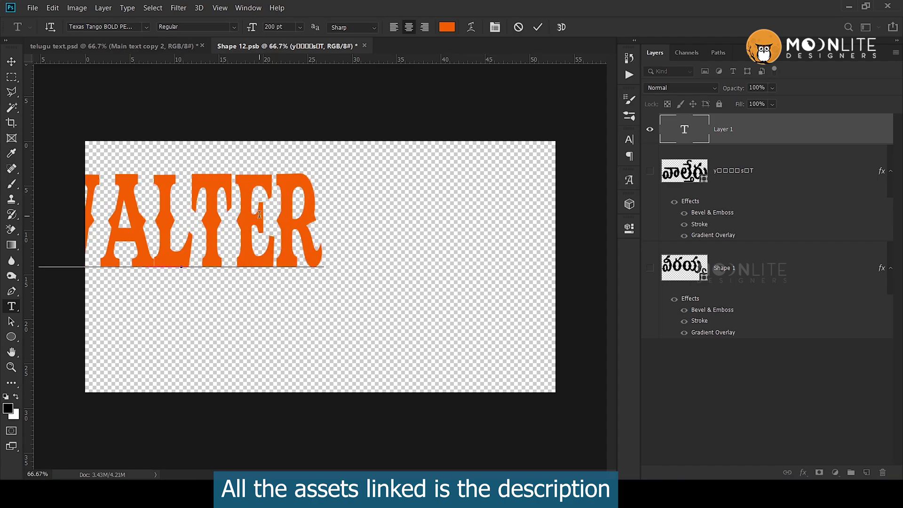
pyautogui.click(7, 64)
pyautogui.moveTo(233, 216); pyautogui.dragTo(356, 244)
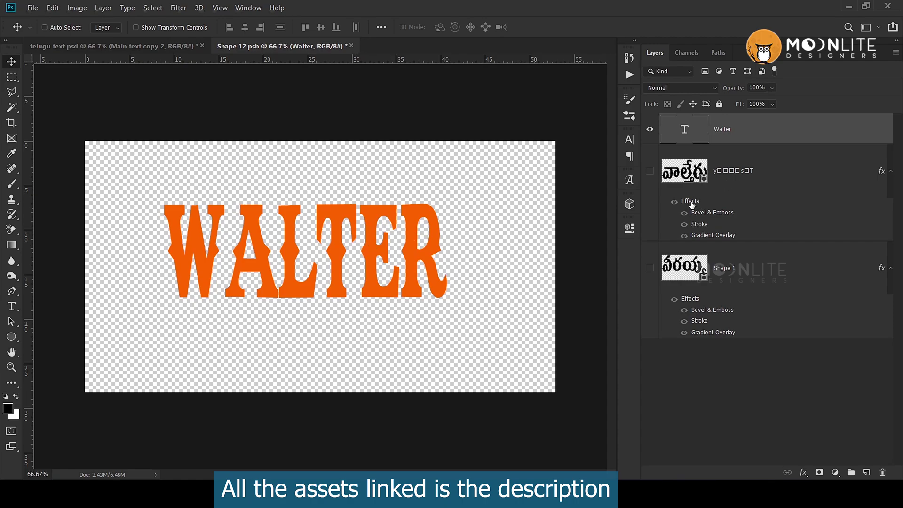
# Copy the Telugu layer's Bevel & Emboss, Stroke and Gradient Overlay effects onto Walter, then save and close the smart object.
pyautogui.moveTo(701, 145); pyautogui.dragTo(701, 142)
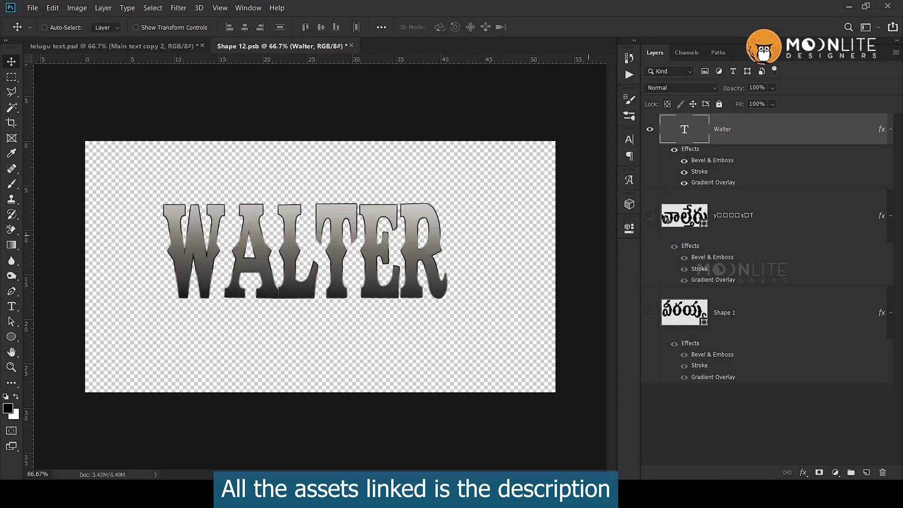
pyautogui.moveTo(409, 263); pyautogui.dragTo(415, 262)
pyautogui.hotkey('ctrl', 's')
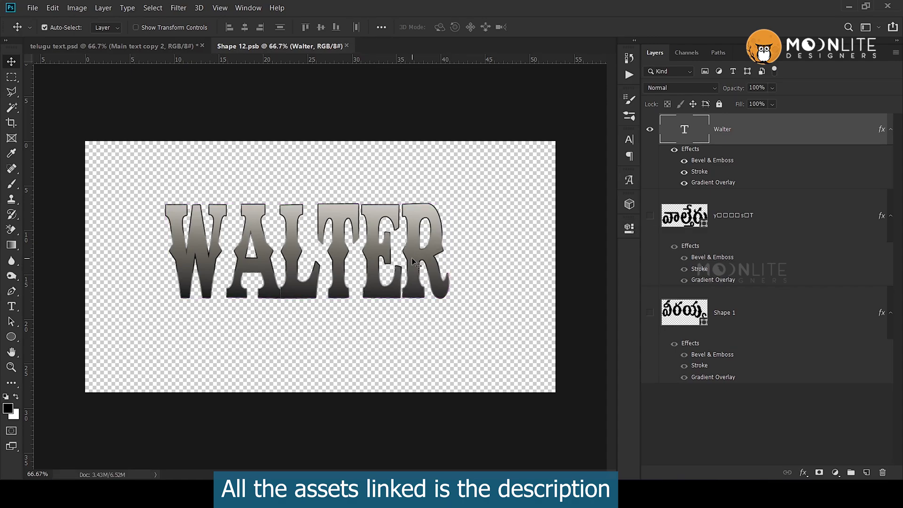
pyautogui.hotkey('ctrl', 'w')
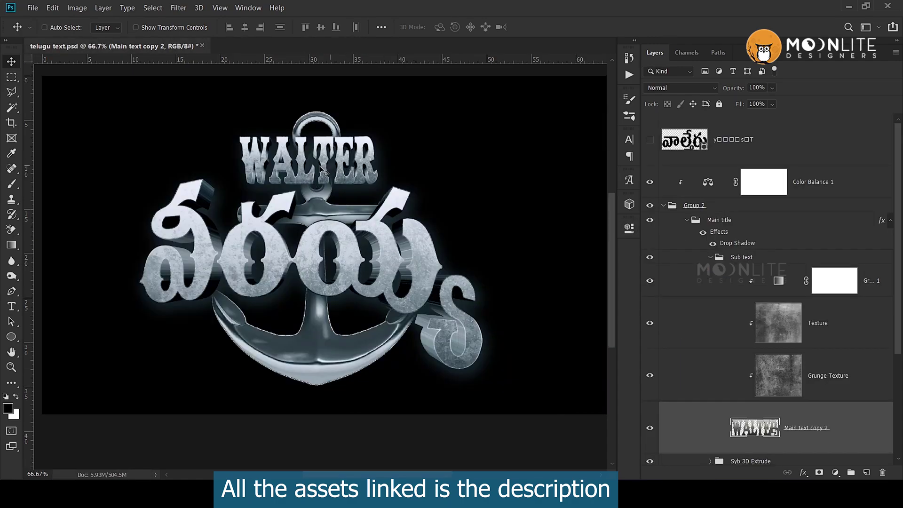
# Open the Main text smart object, hide Shape 1 and replace it with the text VEERAYYA carrying the same layer effects.
pyautogui.keyDown('ctrl'); pyautogui.click(329, 221); pyautogui.keyUp('ctrl')
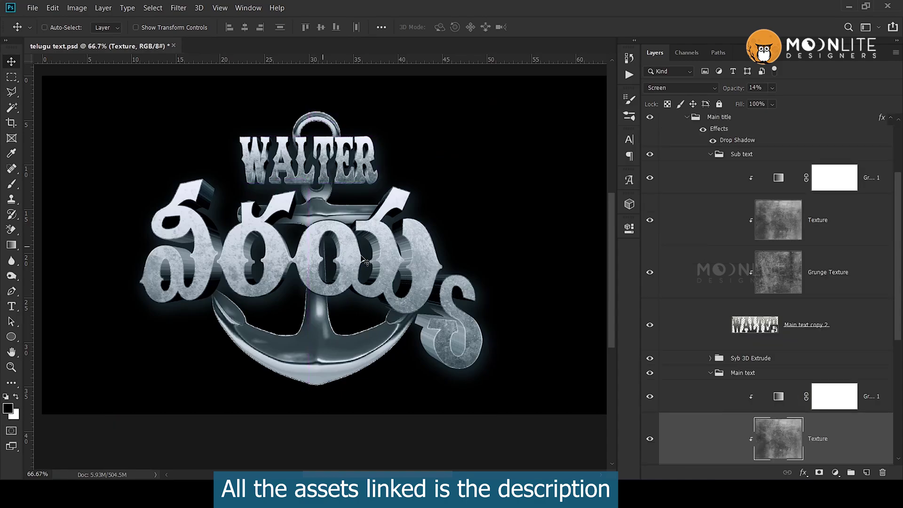
pyautogui.doubleClick(764, 308)
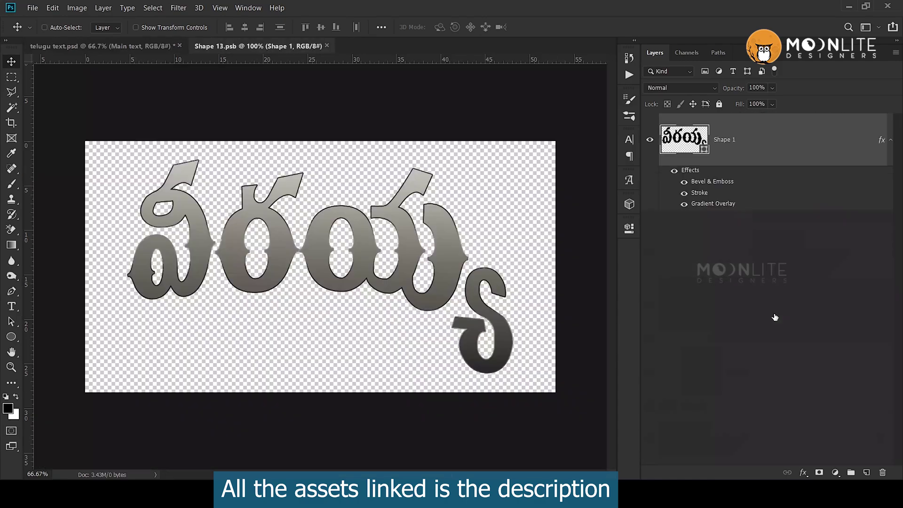
pyautogui.write('VEERAYYA')
pyautogui.hotkey('ctrl', 'a')
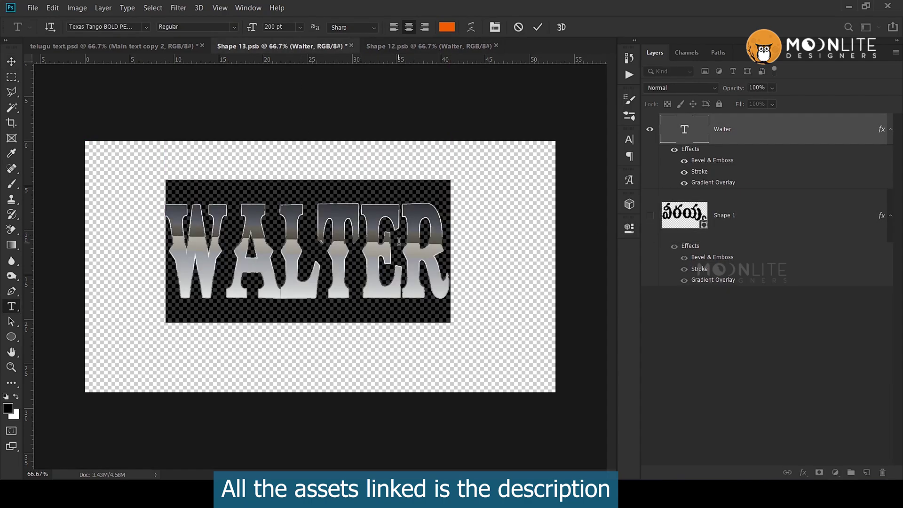
pyautogui.click(12, 61)
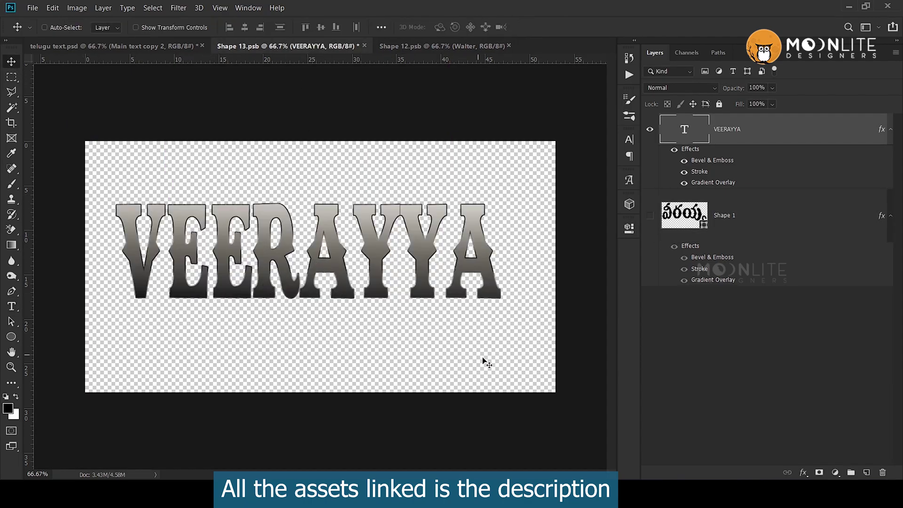
# Warp the VEERAYYA text with a horizontal Arc Lower style at -25% bend.
pyautogui.doubleClick(296, 288)
pyautogui.hotkey('ctrl', 'a')
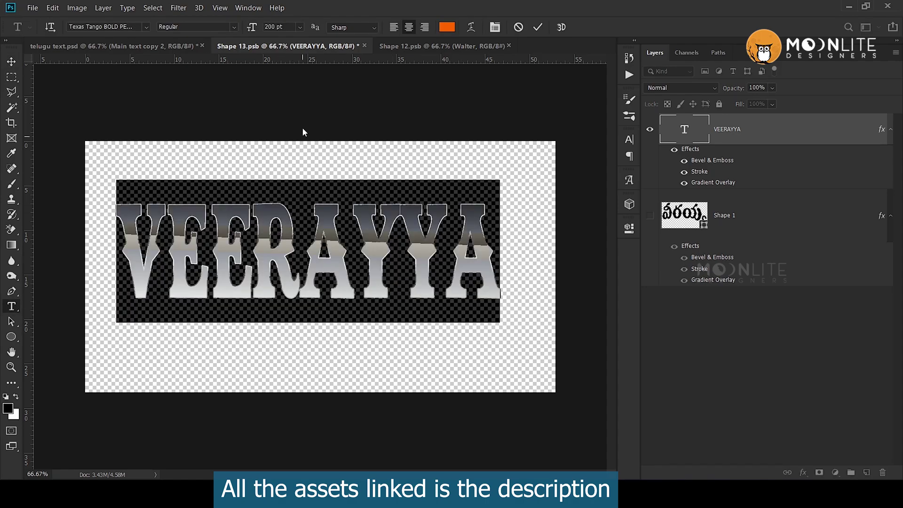
pyautogui.click(498, 27)
pyautogui.click(690, 100)
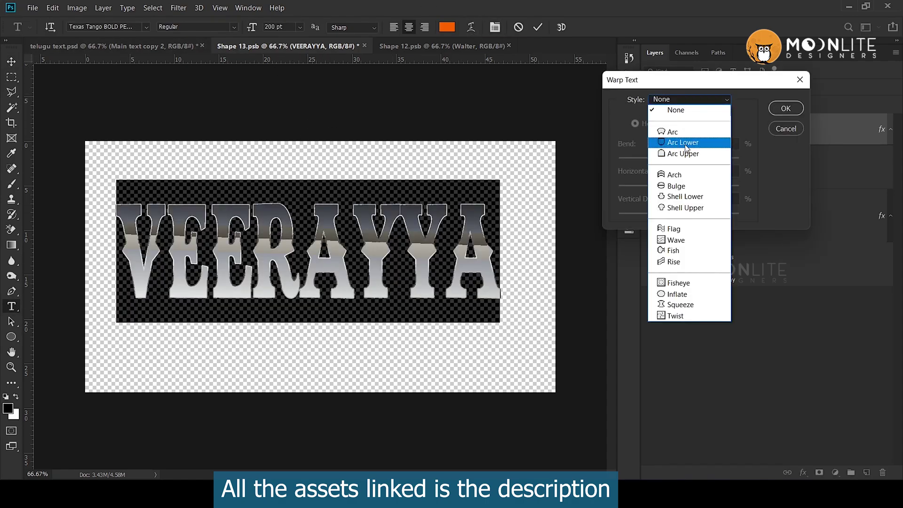
pyautogui.click(685, 142)
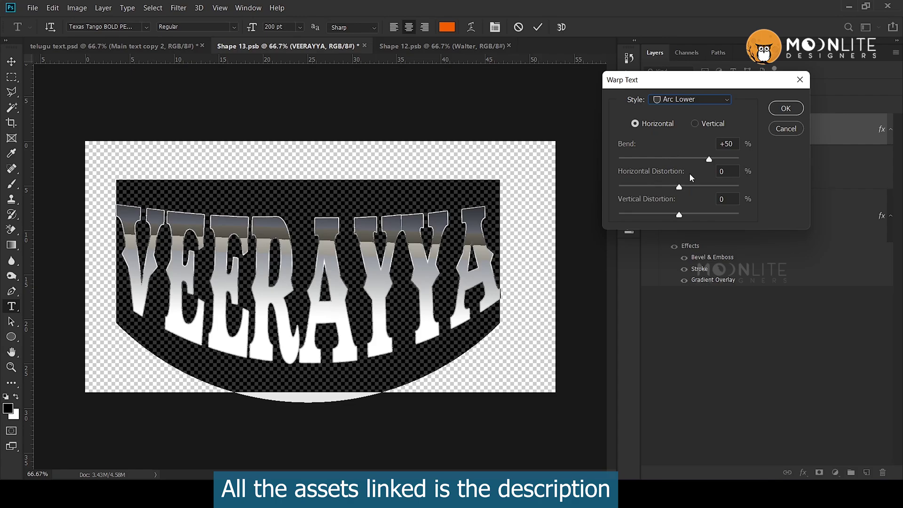
pyautogui.moveTo(703, 160); pyautogui.dragTo(665, 160)
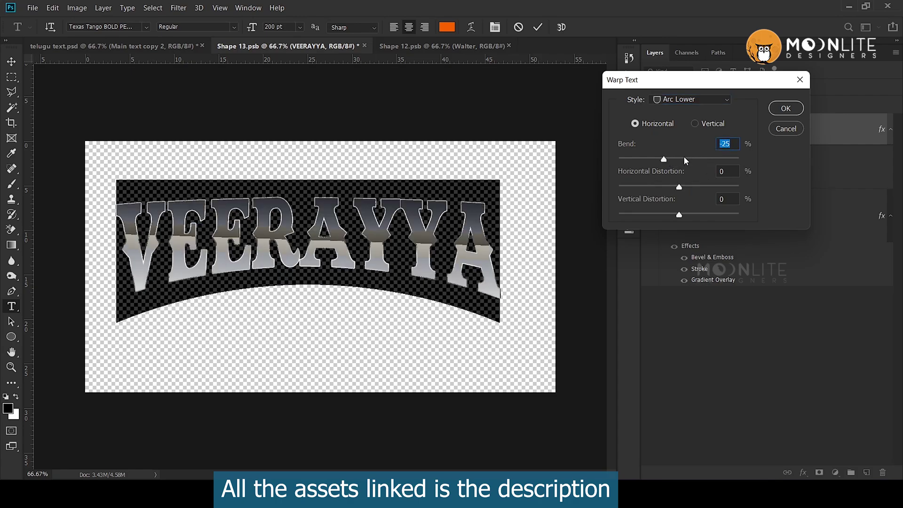
pyautogui.click(784, 110)
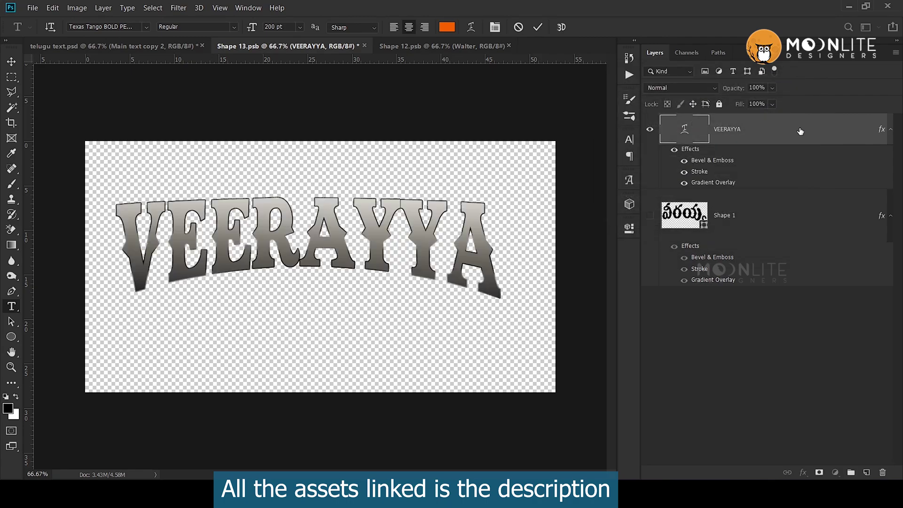
# Stretch the warped VEERAYYA text taller and enlarge it to fill more of the canvas, then save the smart object.
pyautogui.hotkey('ctrl', 't')
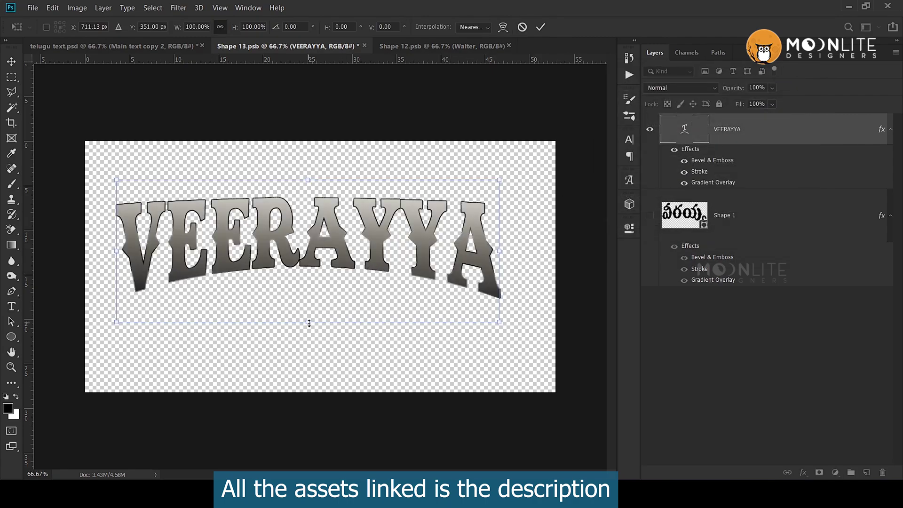
pyautogui.moveTo(309, 325); pyautogui.dragTo(309, 372)
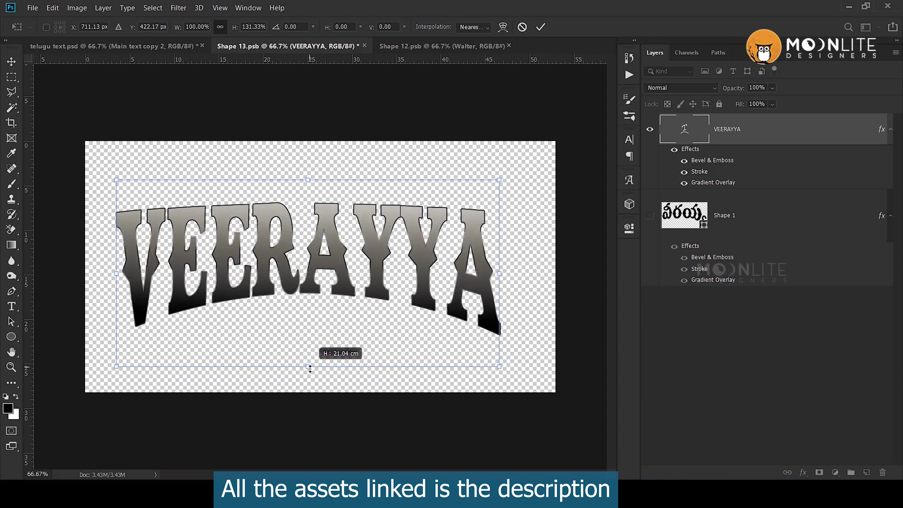
pyautogui.moveTo(499, 372); pyautogui.dragTo(528, 391)
pyautogui.press('Return')
pyautogui.hotkey('ctrl', 's')
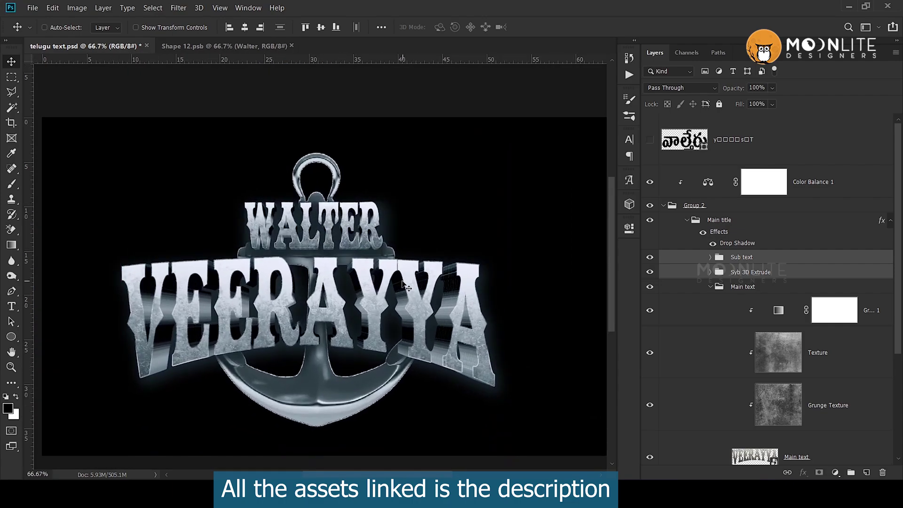
# Expand the Main text group to reach the VEERAYYA smart object layer.
pyautogui.click(733, 337)
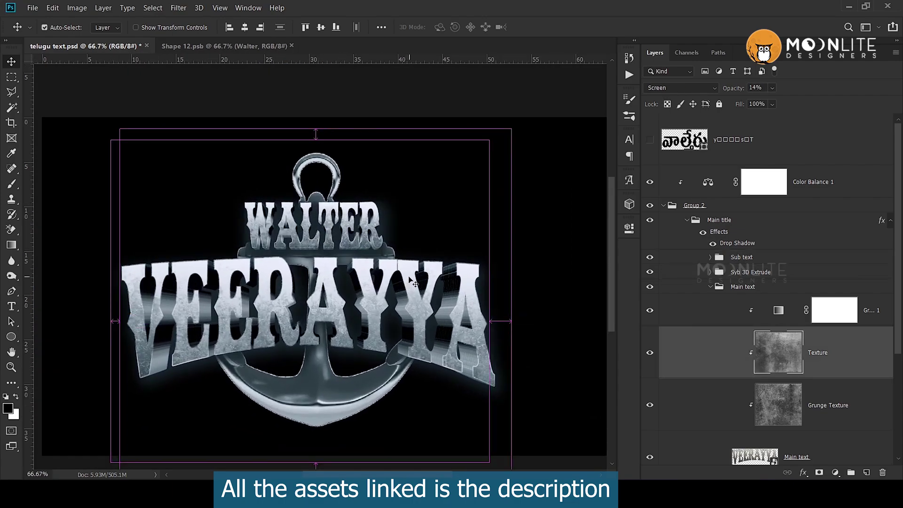
pyautogui.click(711, 287)
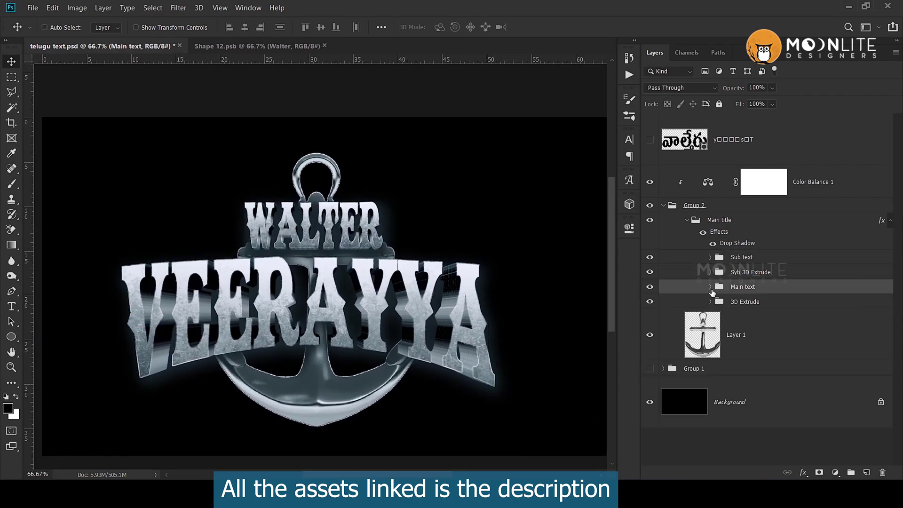
pyautogui.keyDown('ctrl'); pyautogui.click(470, 328); pyautogui.keyUp('ctrl')
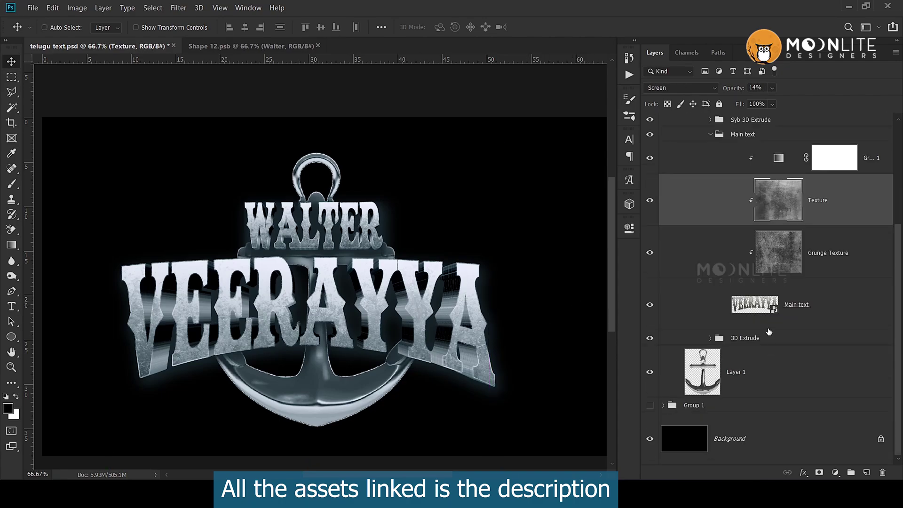